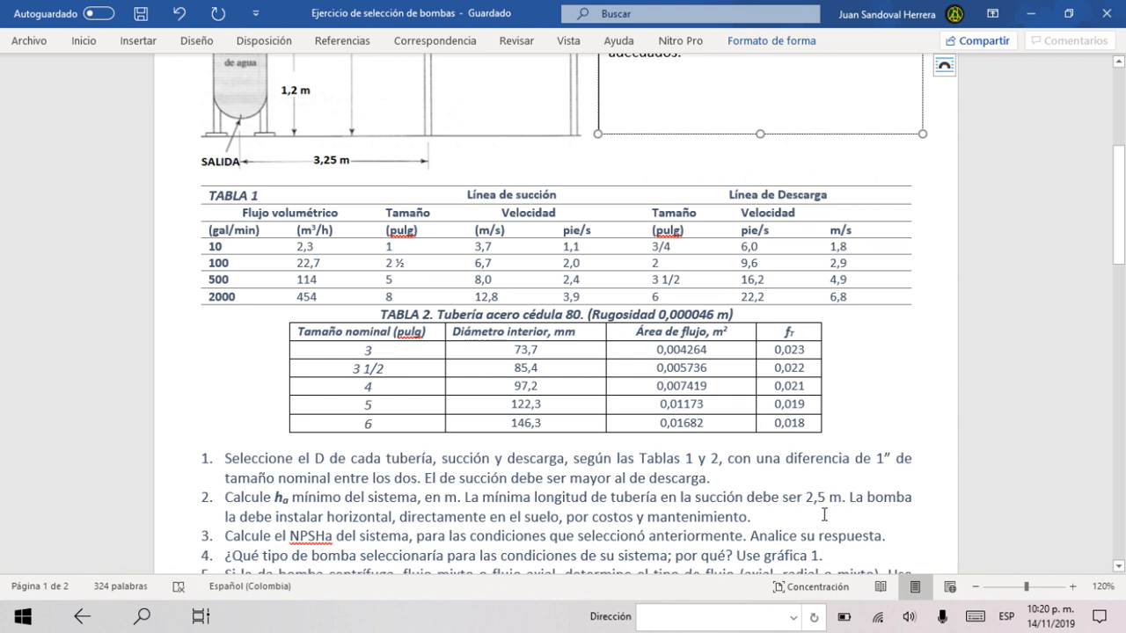
Step: Read the exercise questions, switch to the pump selection workbook in Excel, and review the input values in G11 to G18
scroll(636, 519, down, 1)
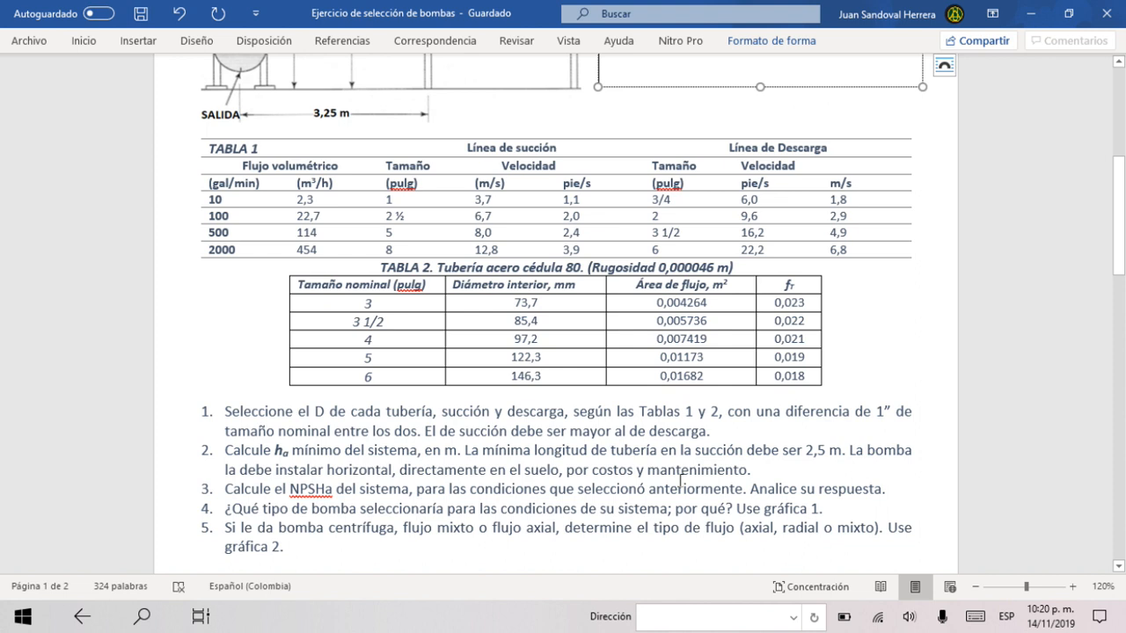
key(alt+Tab)
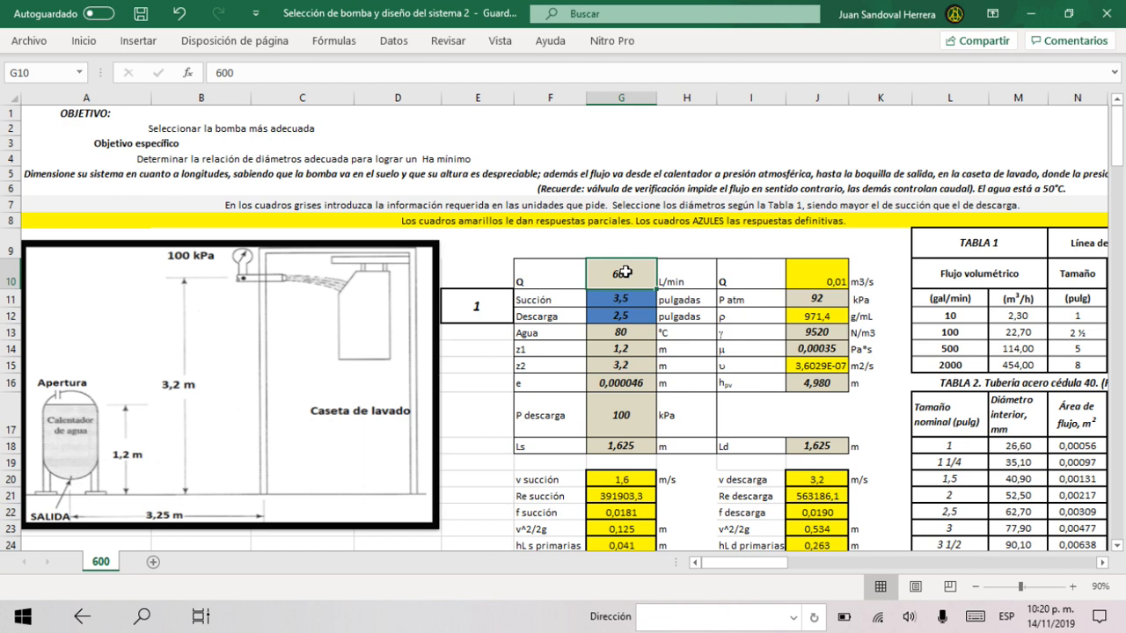
click(639, 300)
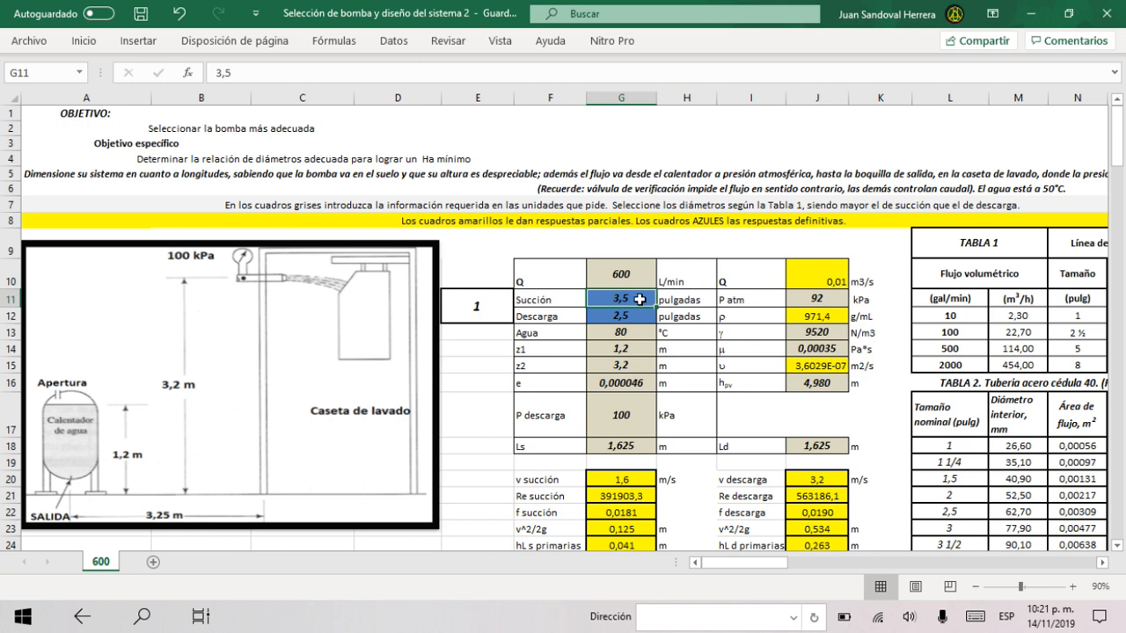
click(641, 316)
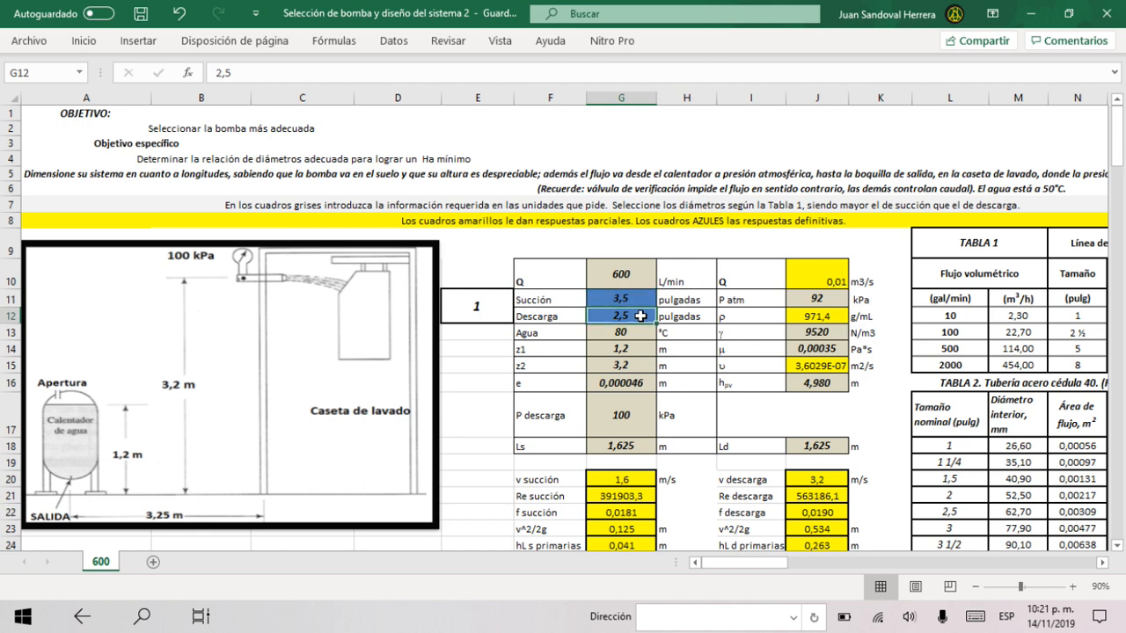
click(620, 298)
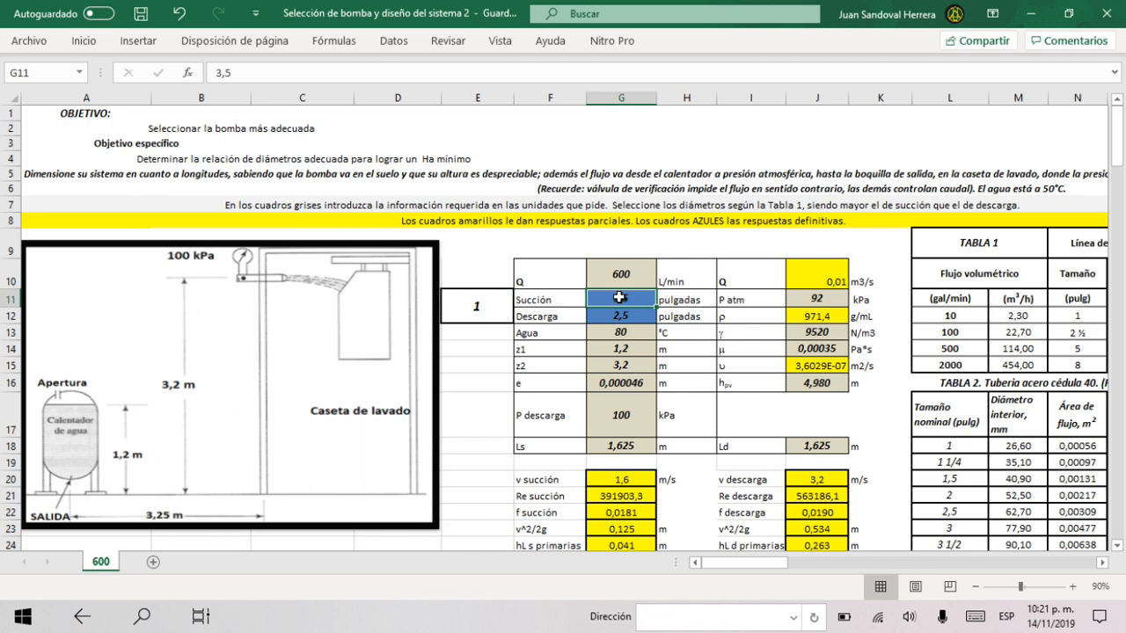
click(641, 334)
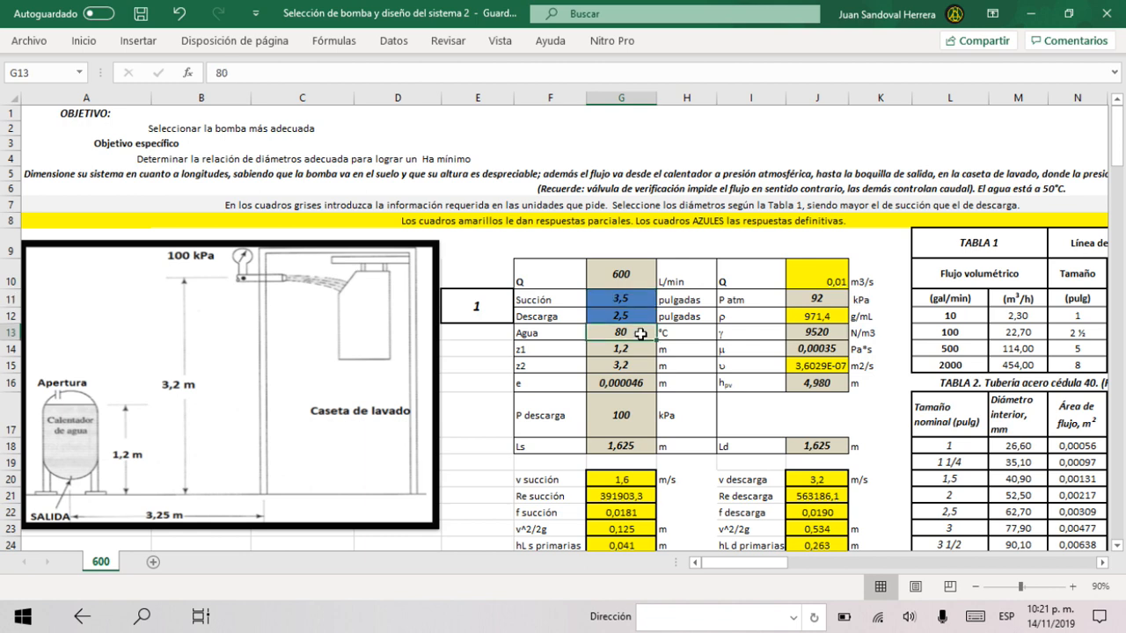
click(632, 349)
click(636, 363)
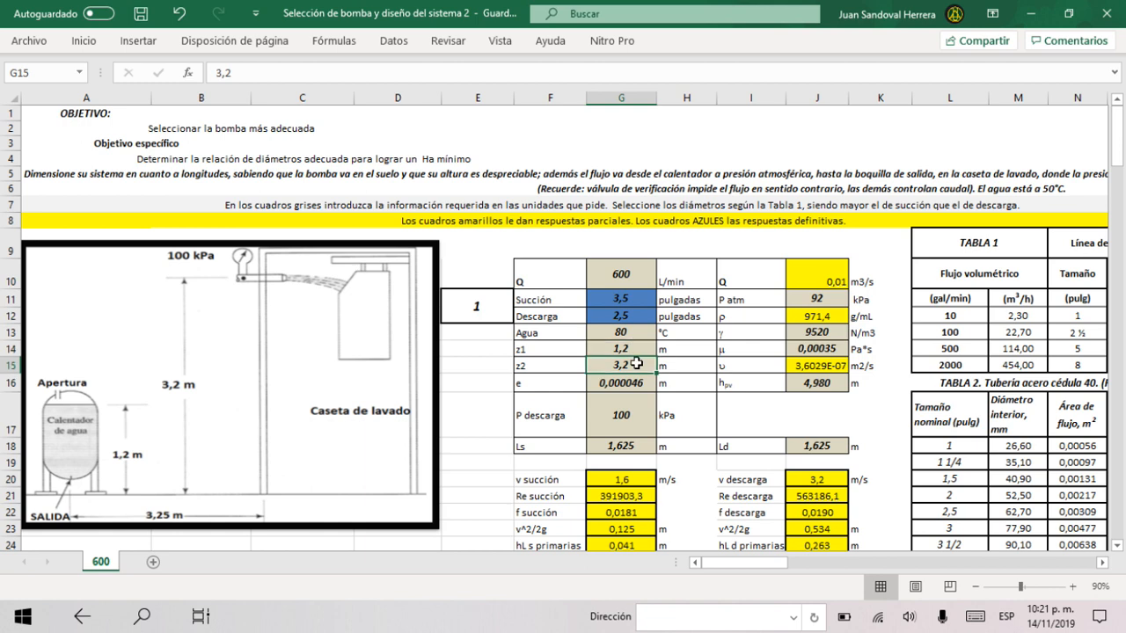
click(635, 385)
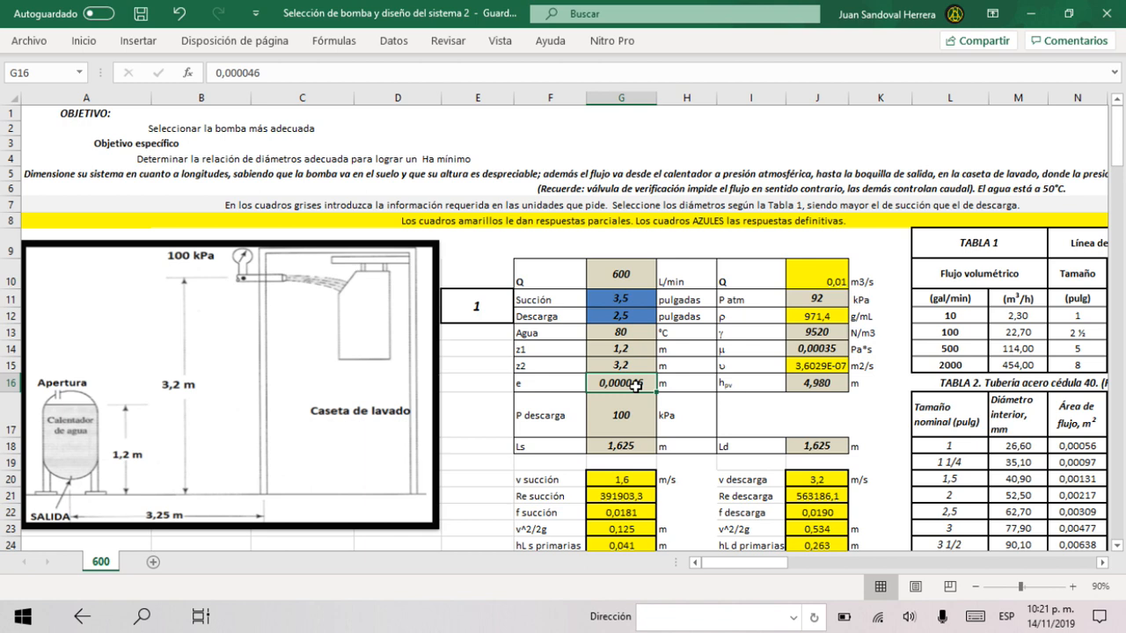
click(636, 417)
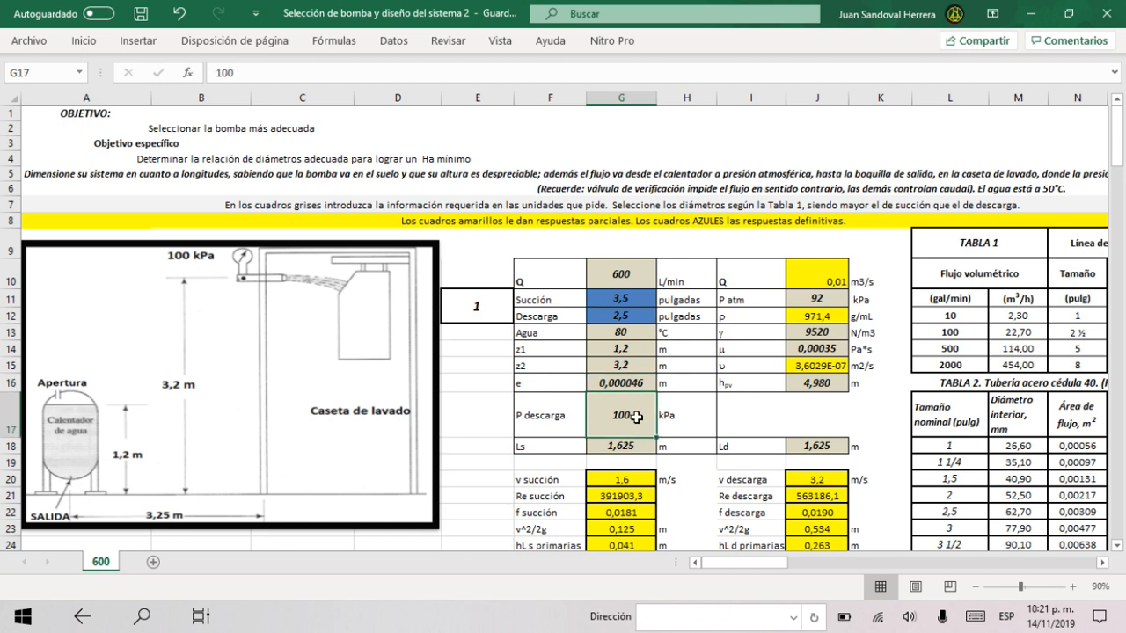
click(631, 448)
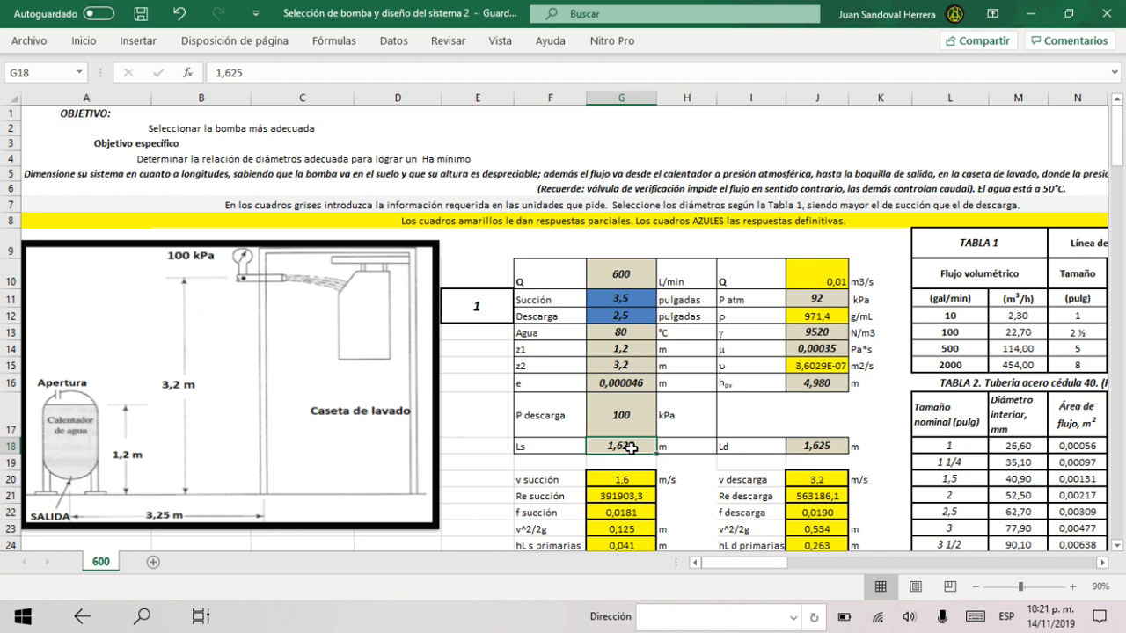
Step: Set the discharge length Ld to 3,2 m and the suction length Ls to 3,25 m
click(817, 447)
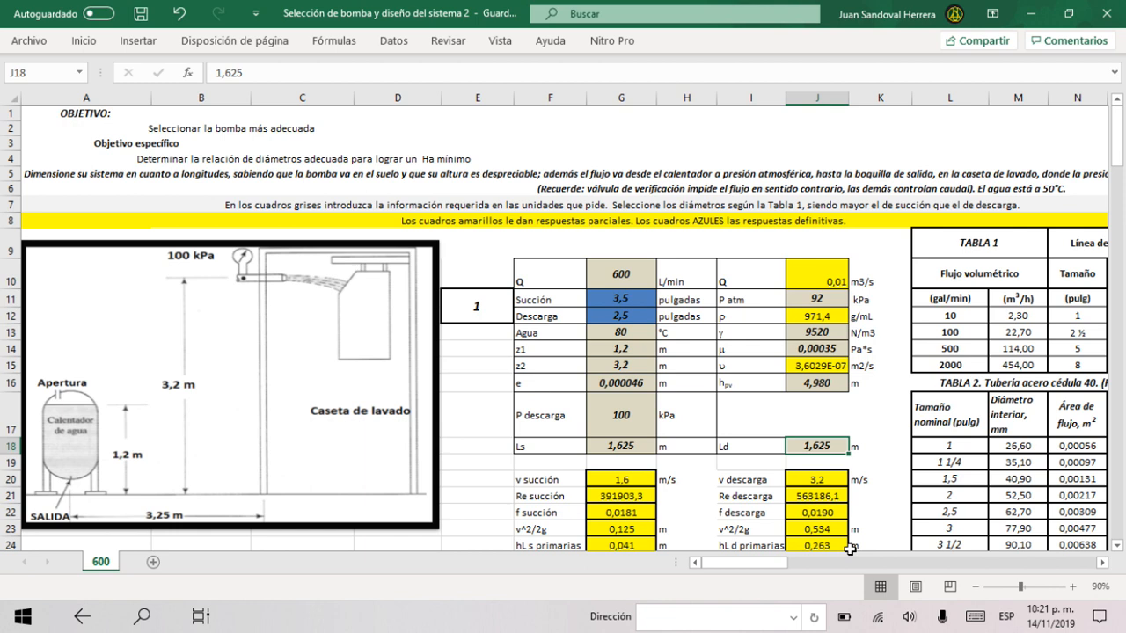
text(3,2)
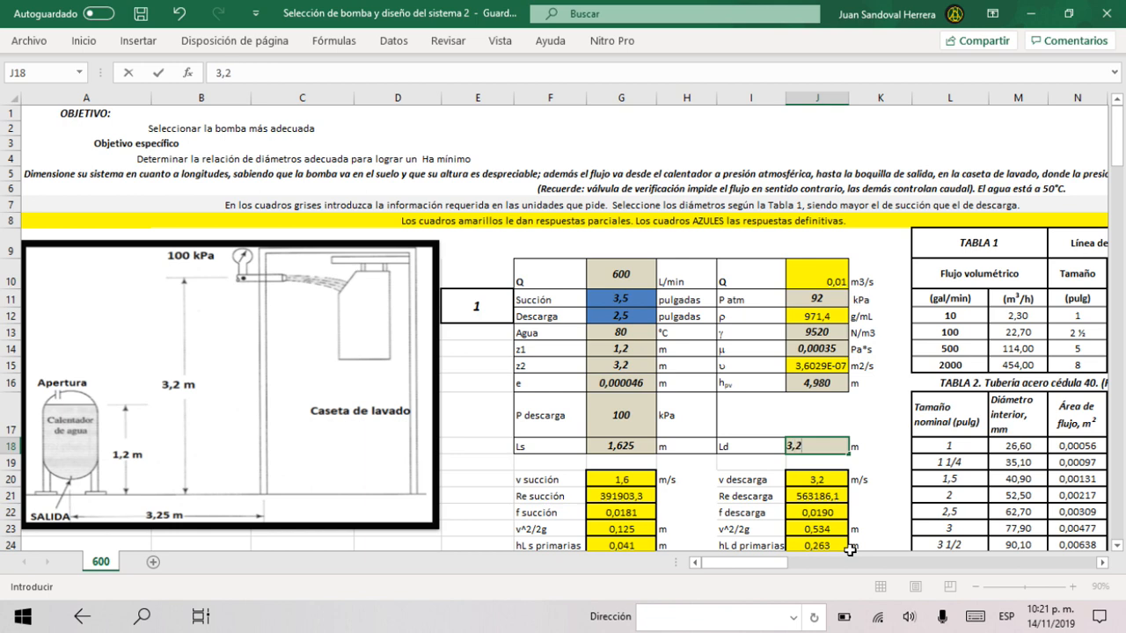
key(Return)
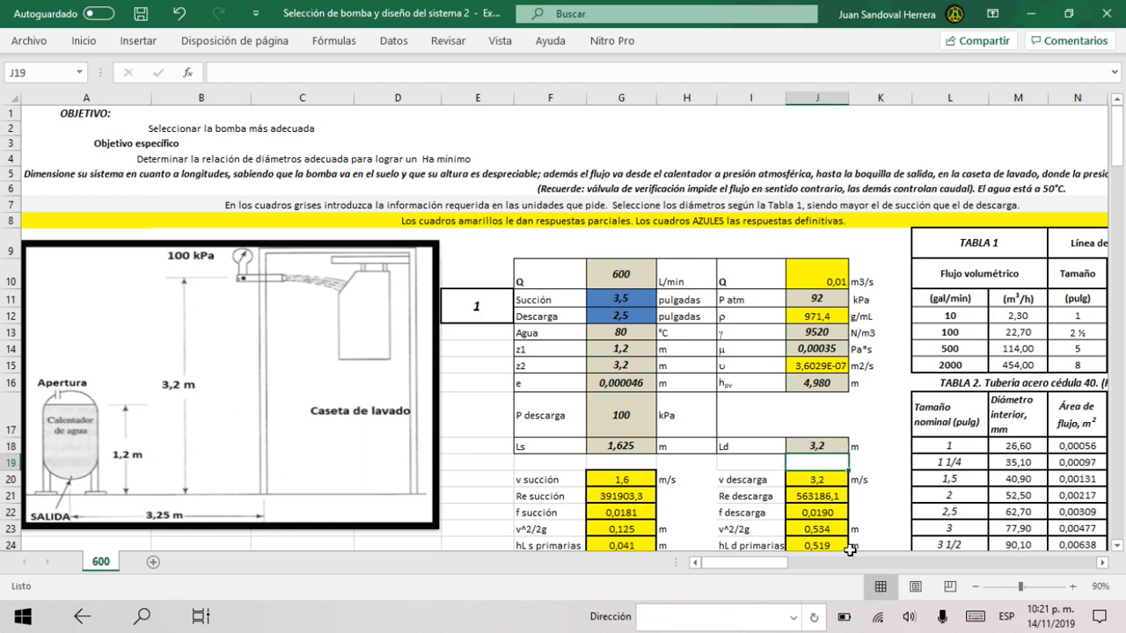
click(624, 448)
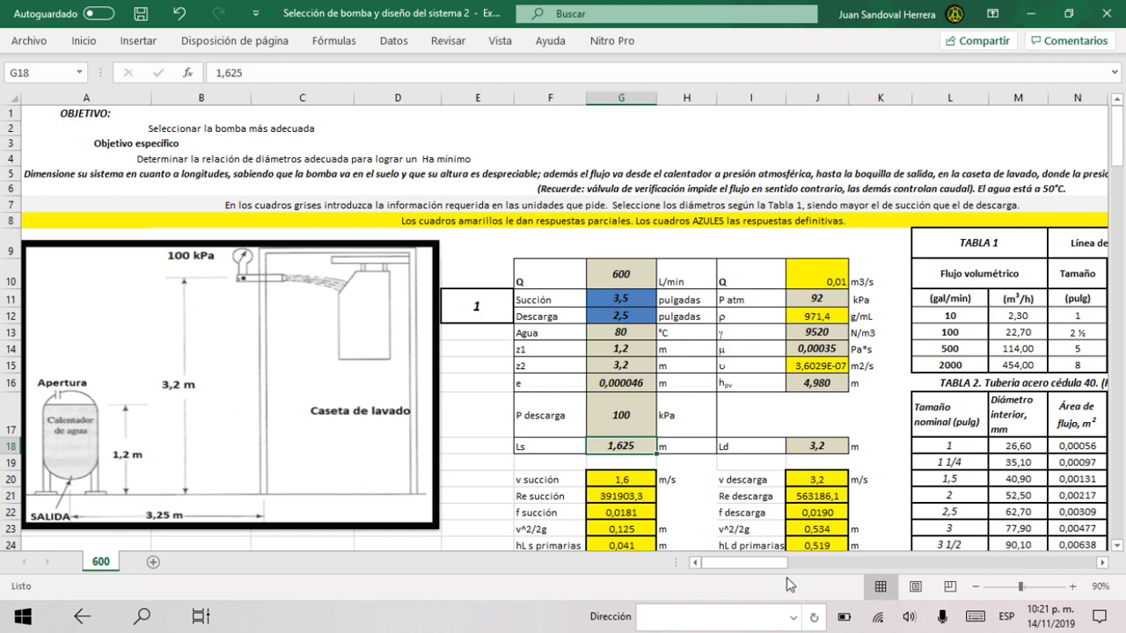
text(3,25)
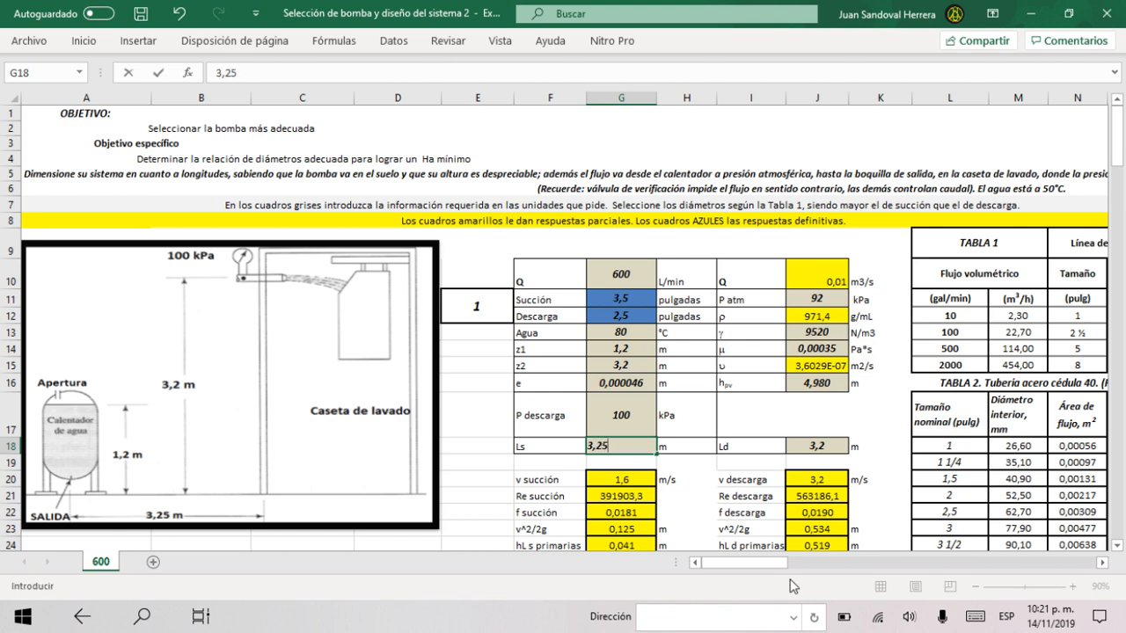
key(Return)
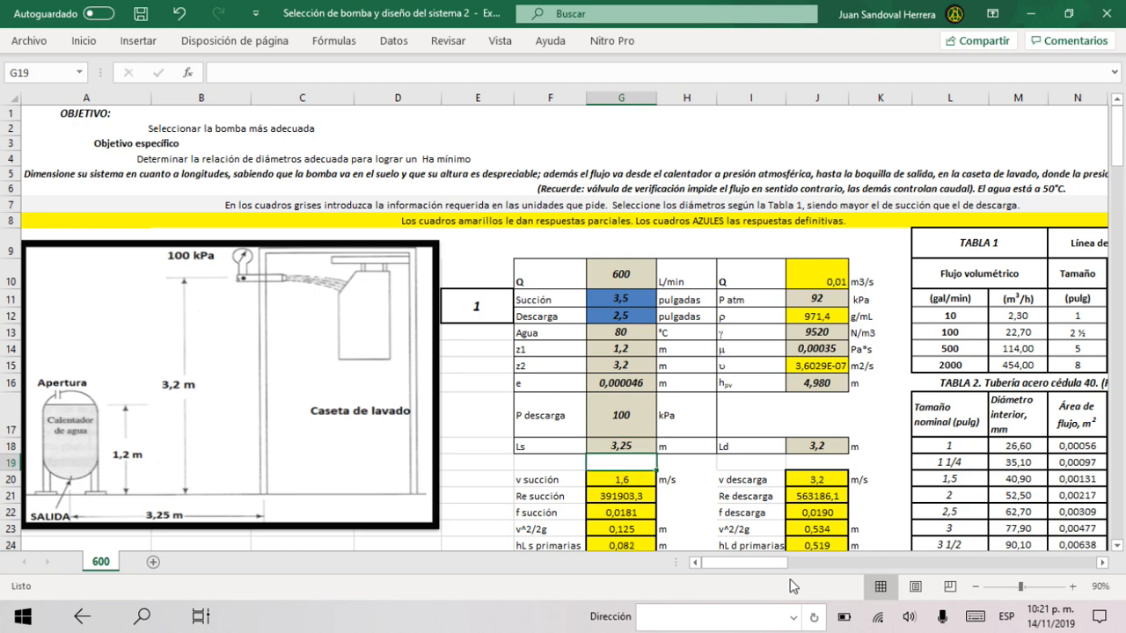
Step: Examine the suction and discharge velocity and Reynolds formulas, the kinematic viscosity formula and the reference pipe tables
scroll(595, 374, down, 3)
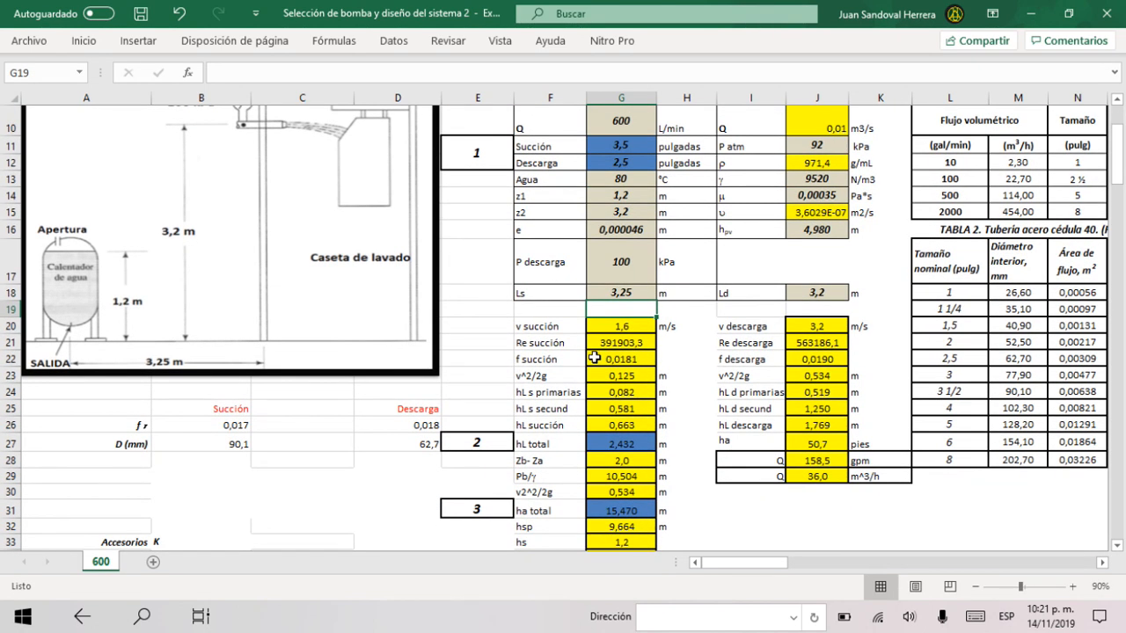
click(632, 328)
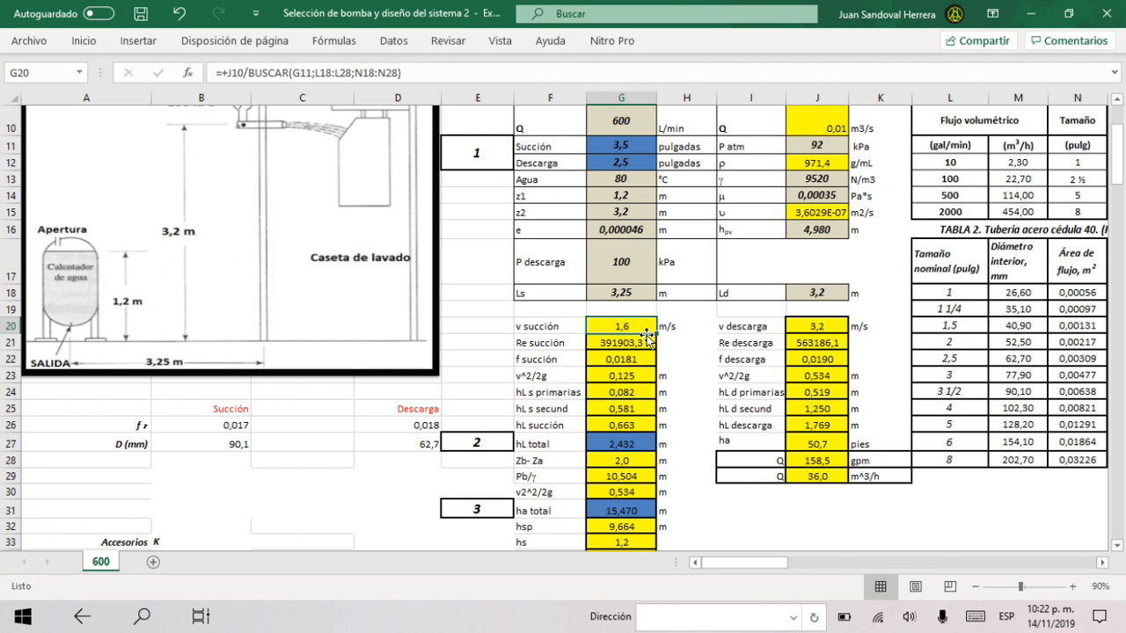
click(817, 324)
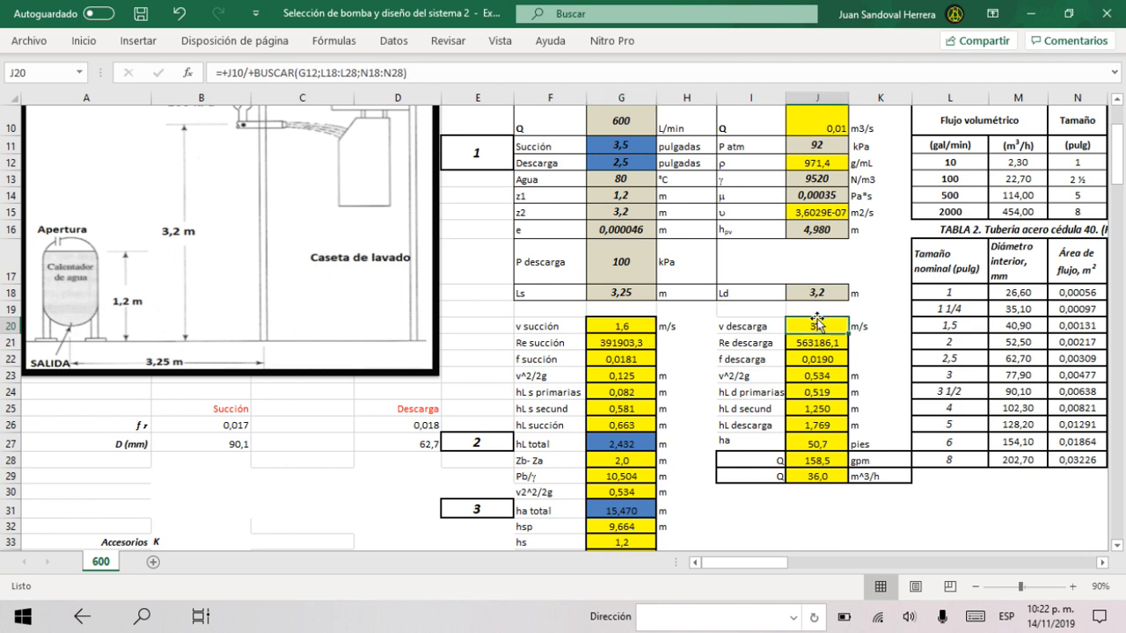
click(620, 347)
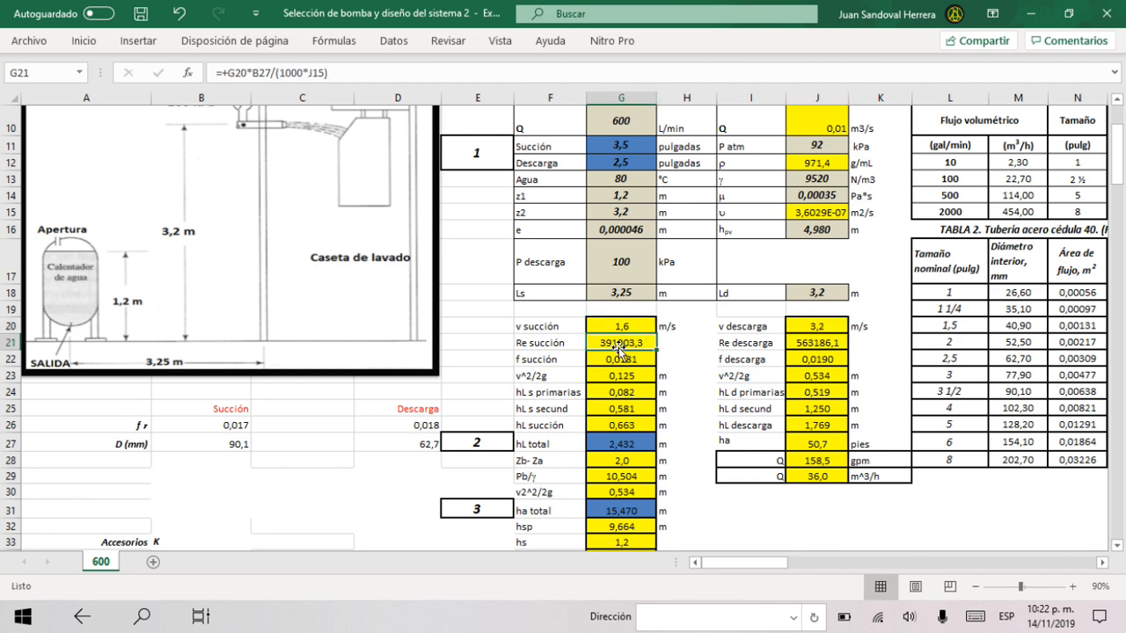
click(806, 345)
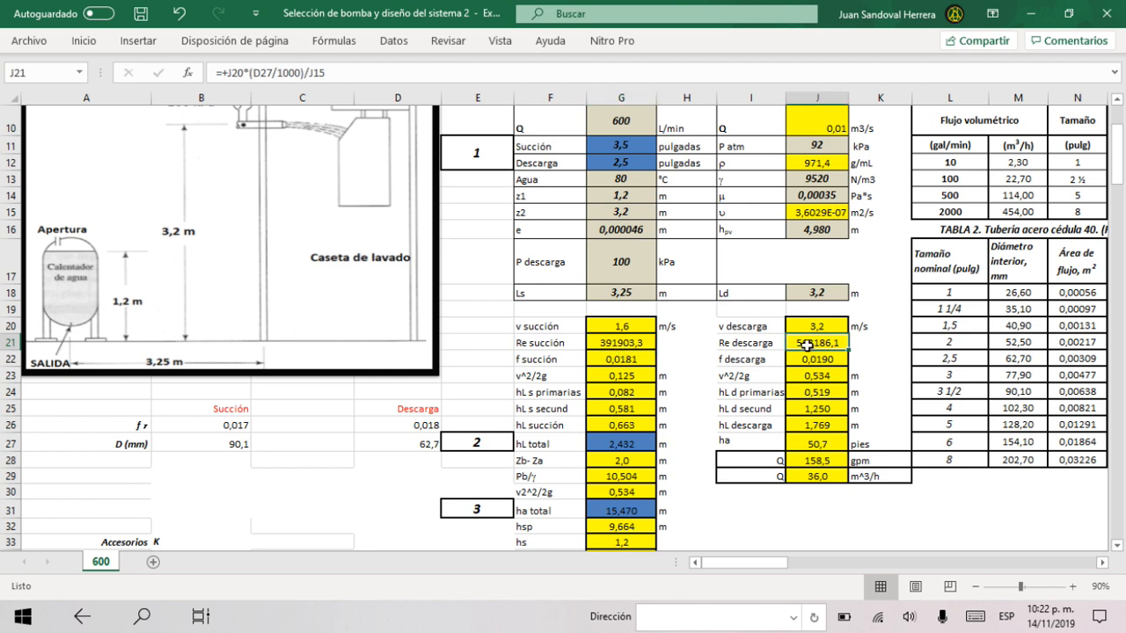
click(641, 345)
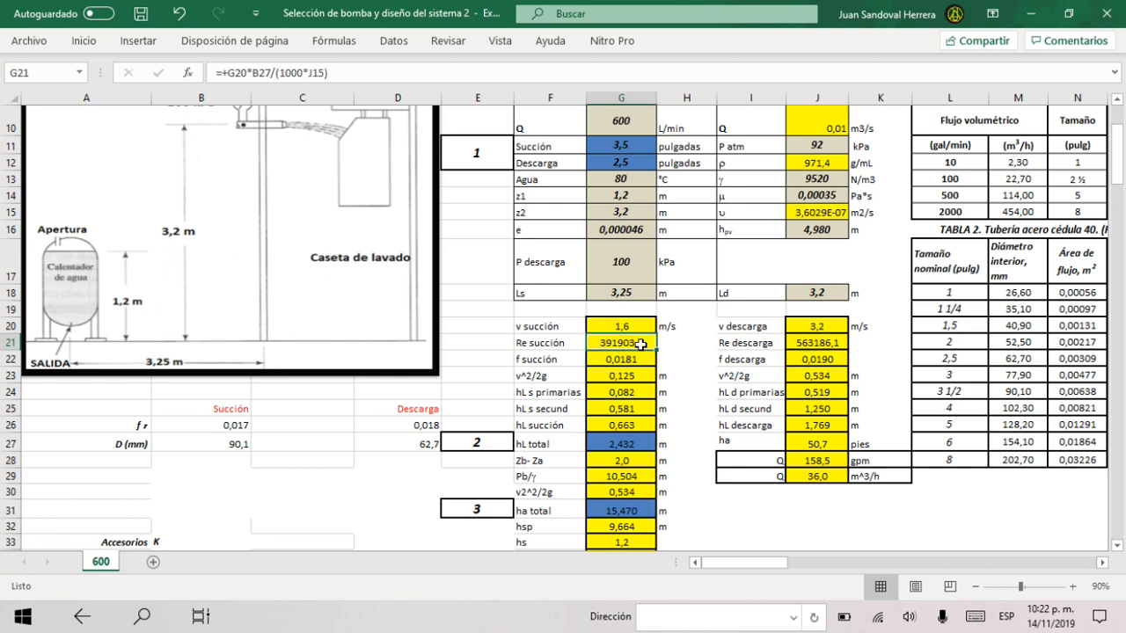
click(644, 328)
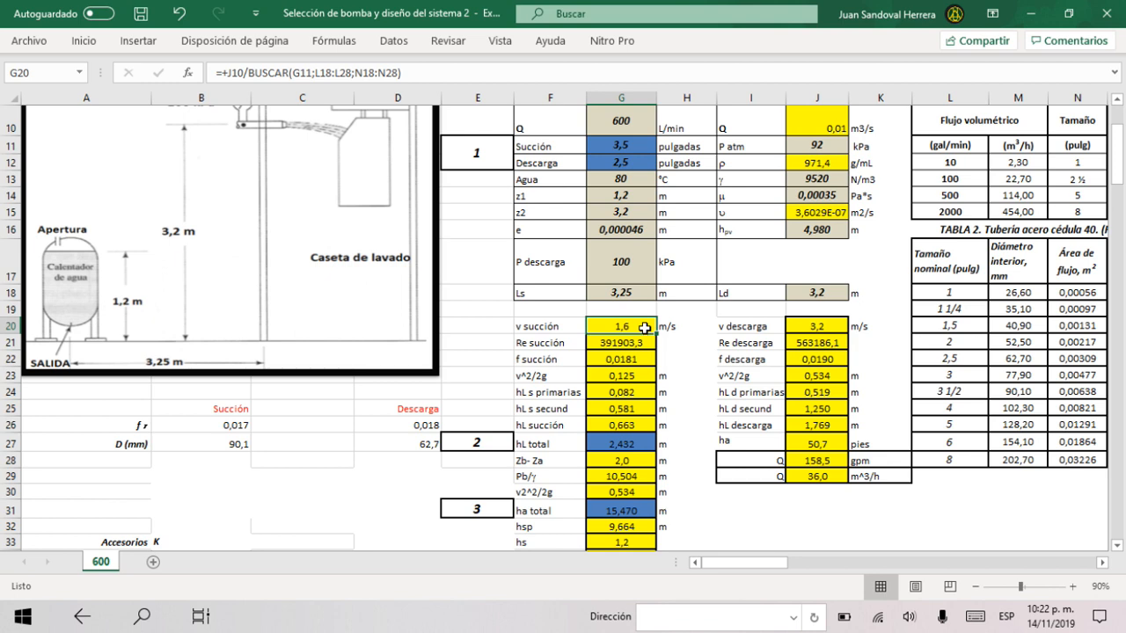
click(815, 214)
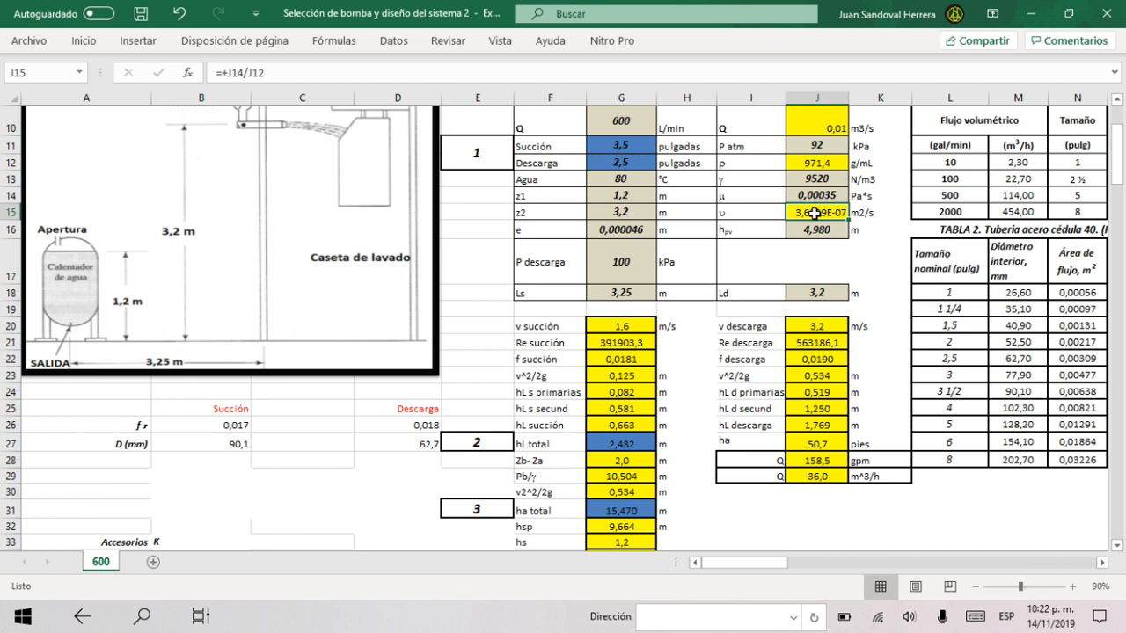
drag(768, 563, 787, 565)
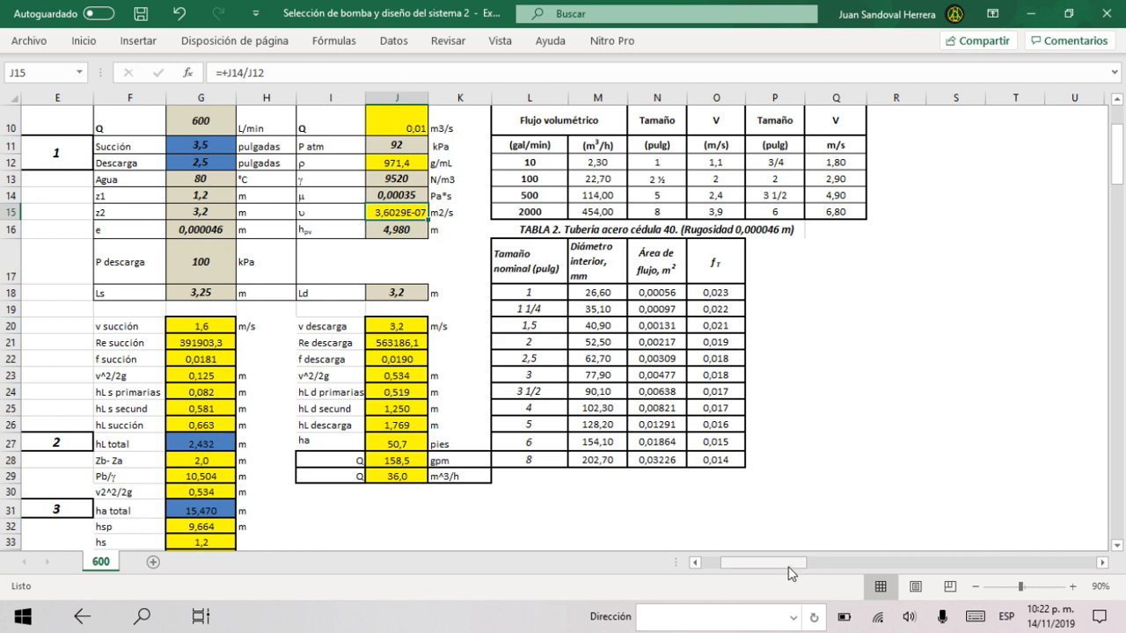
mouse_move(754, 564)
mouse_down()
mouse_move(735, 569)
mouse_move(744, 577)
mouse_up()
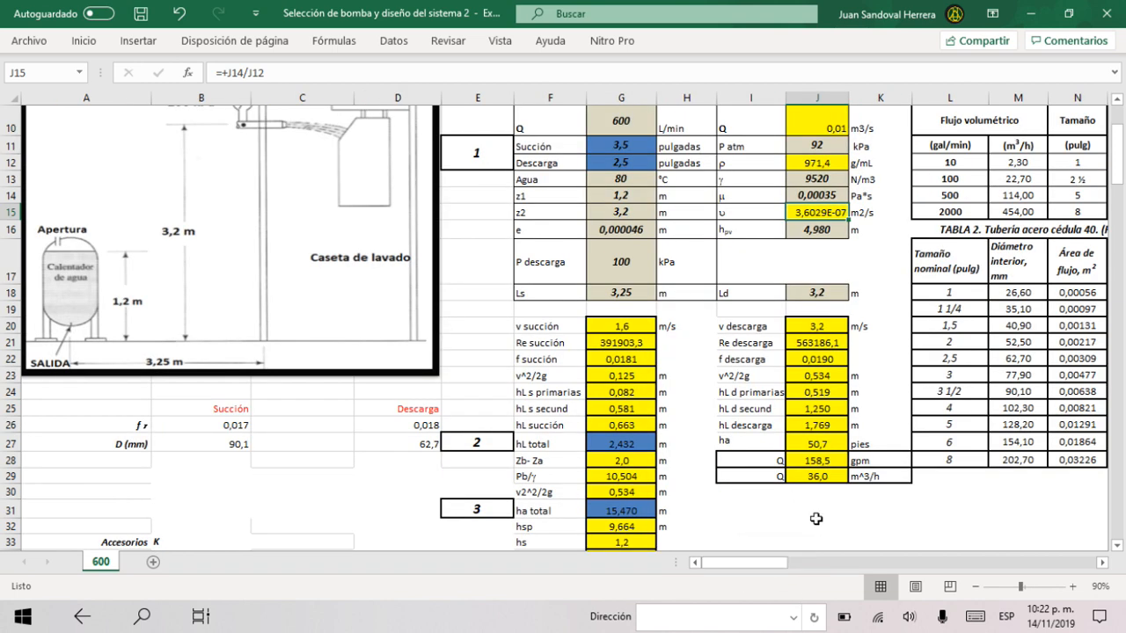
Step: Examine the suction and discharge friction factor formulas together with the helper cells B32 and D32 they refer to
click(631, 345)
click(628, 362)
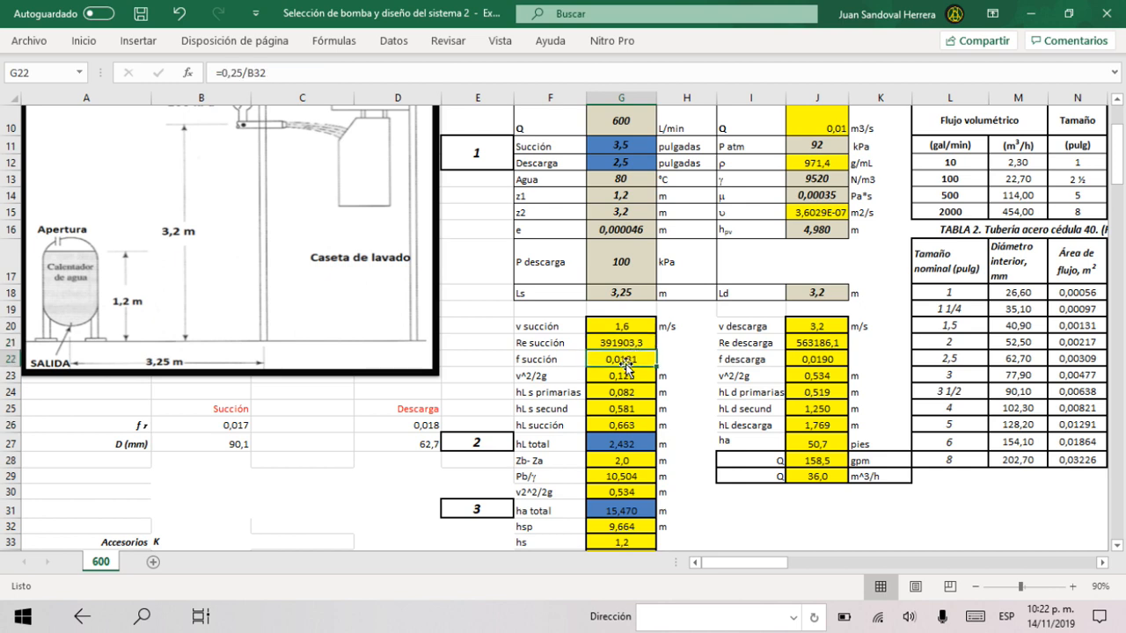
key(F2)
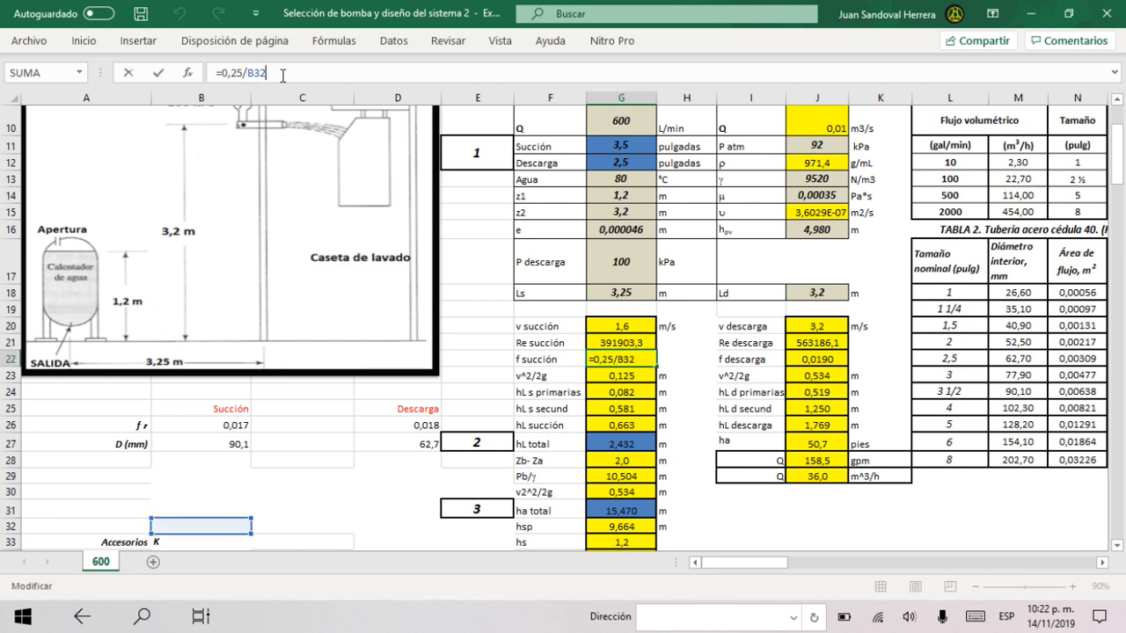
click(212, 466)
key(Down)
key(Down)
key(Down)
key(Down)
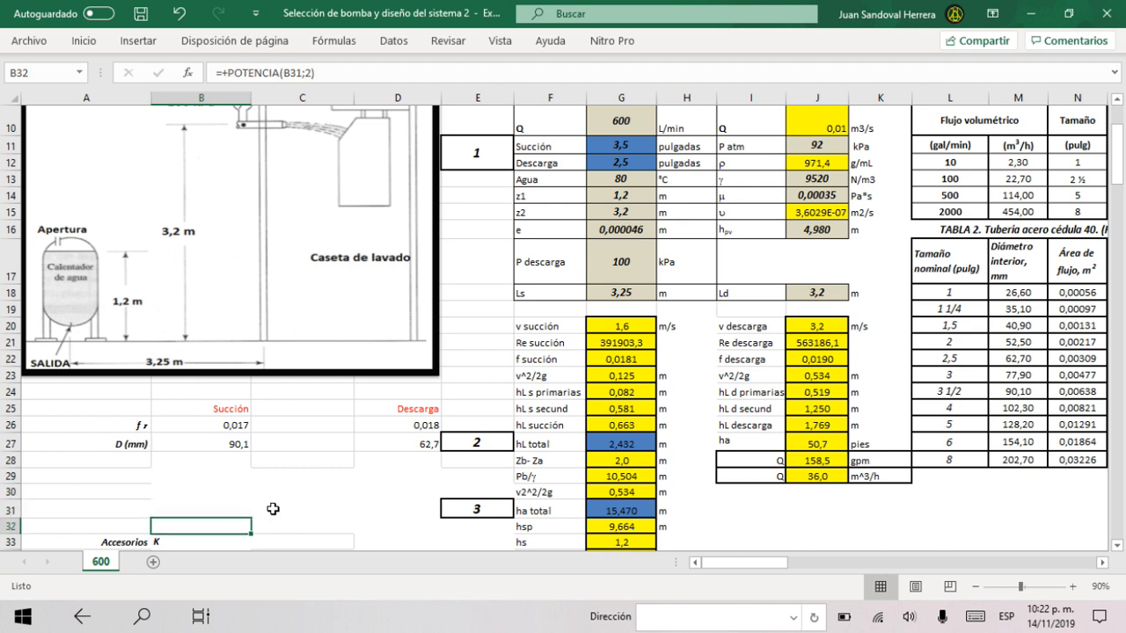
click(397, 460)
key(Down)
key(Down)
key(Down)
key(Down)
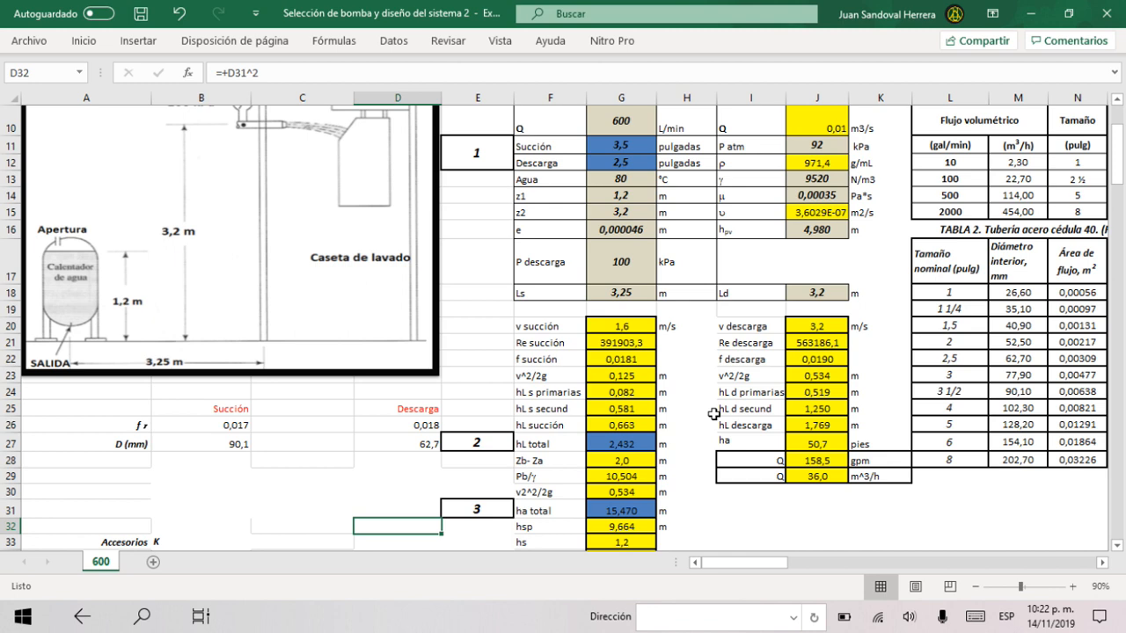
click(825, 361)
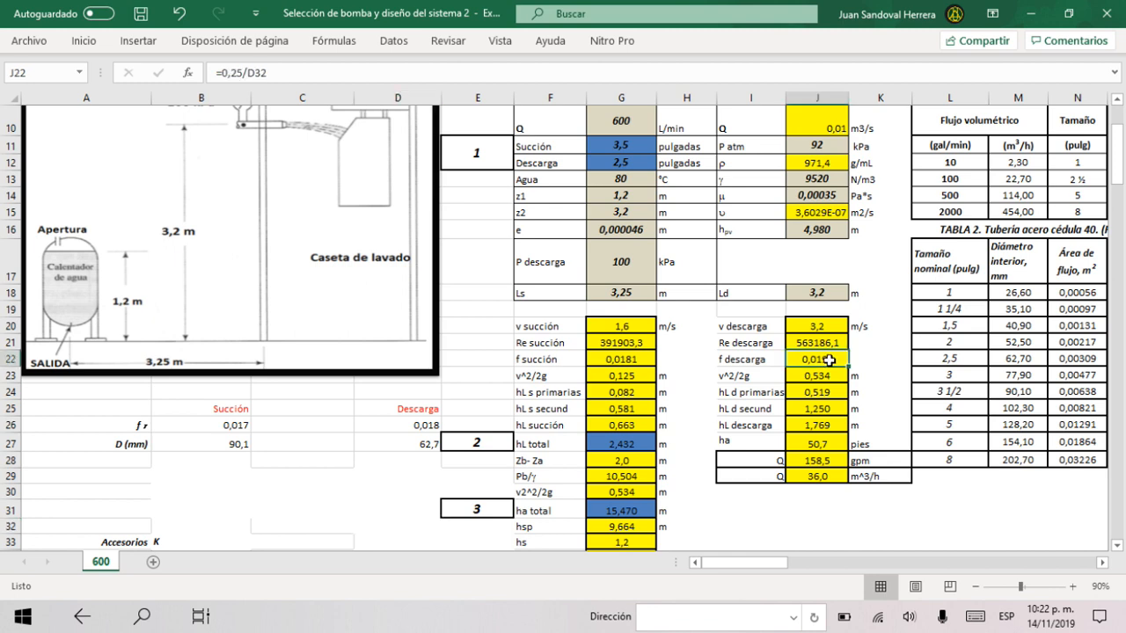
click(623, 376)
click(630, 357)
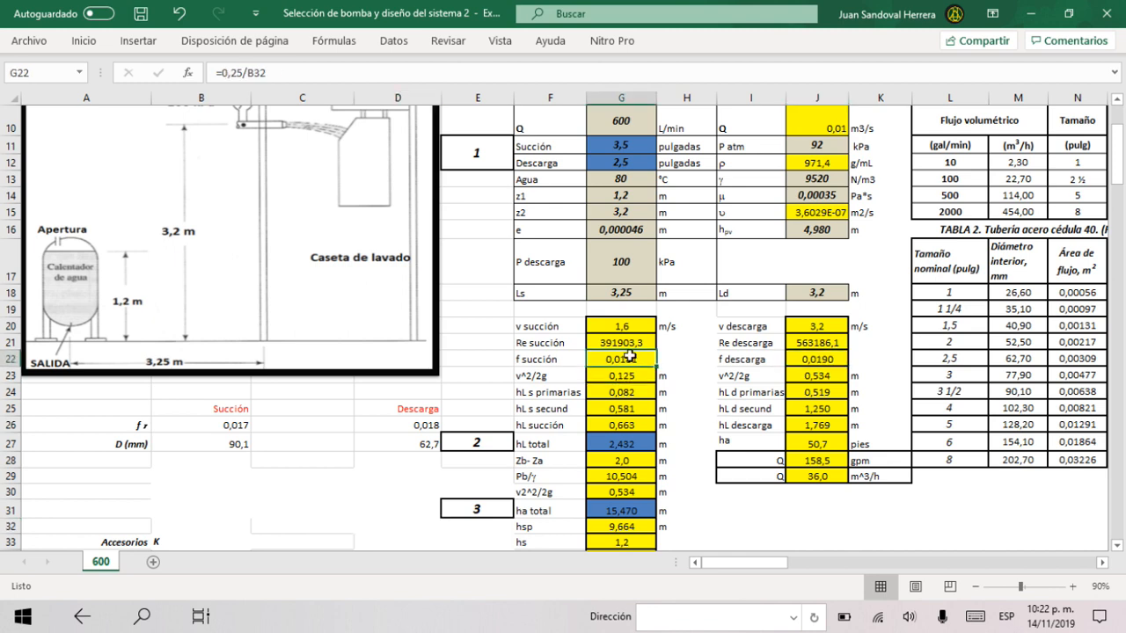
Step: Inspect the cells referenced by the suction primary head loss formula in G24, leaving the formula as it is
click(629, 392)
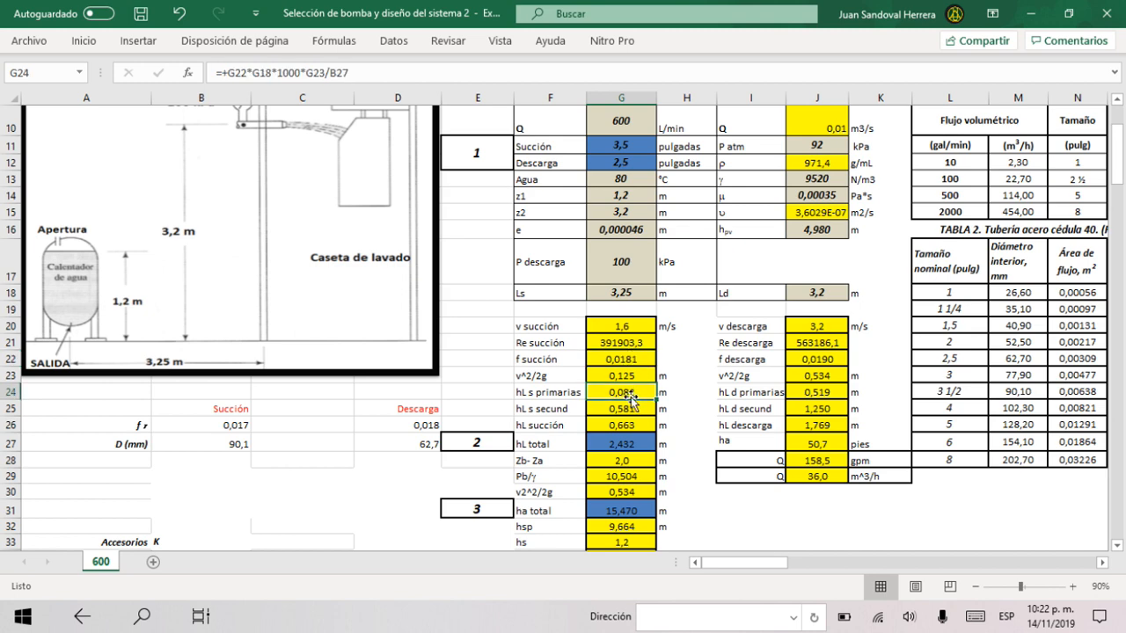
click(343, 70)
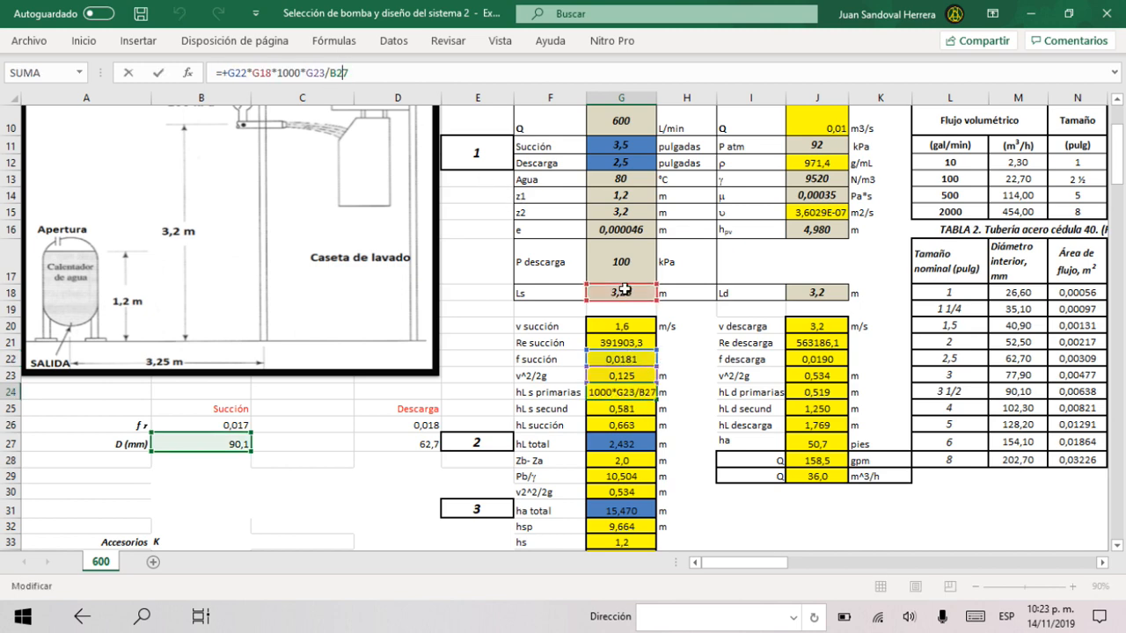
key(Return)
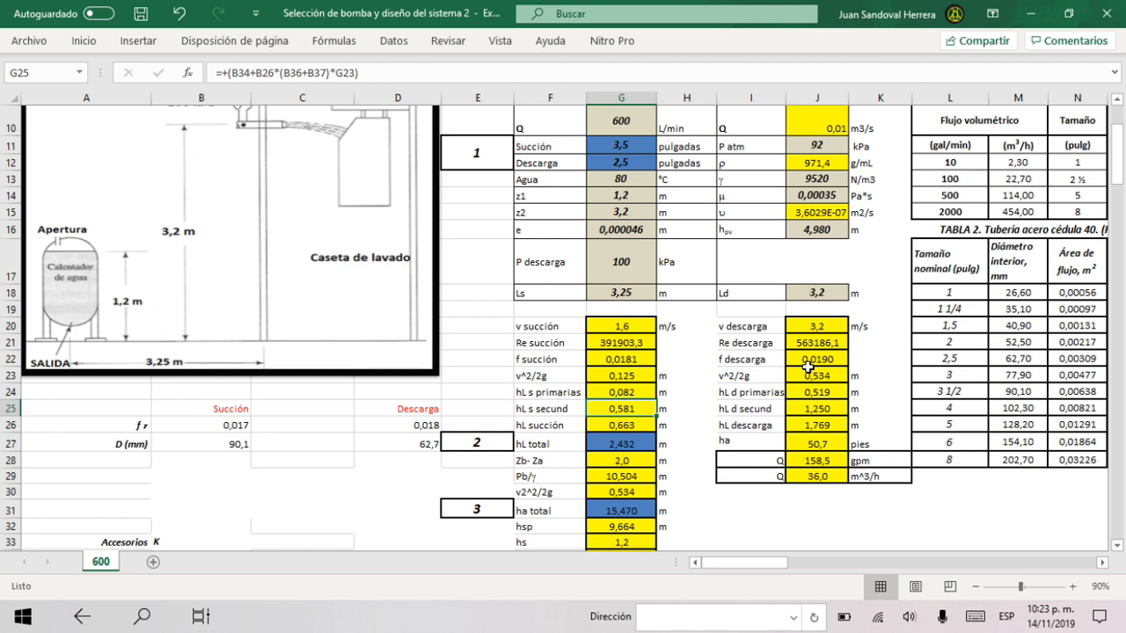
Step: Examine the discharge primary and secondary head loss formulas in J24 and J25, together with the discharge length Ld they draw on
click(806, 374)
click(808, 405)
click(802, 388)
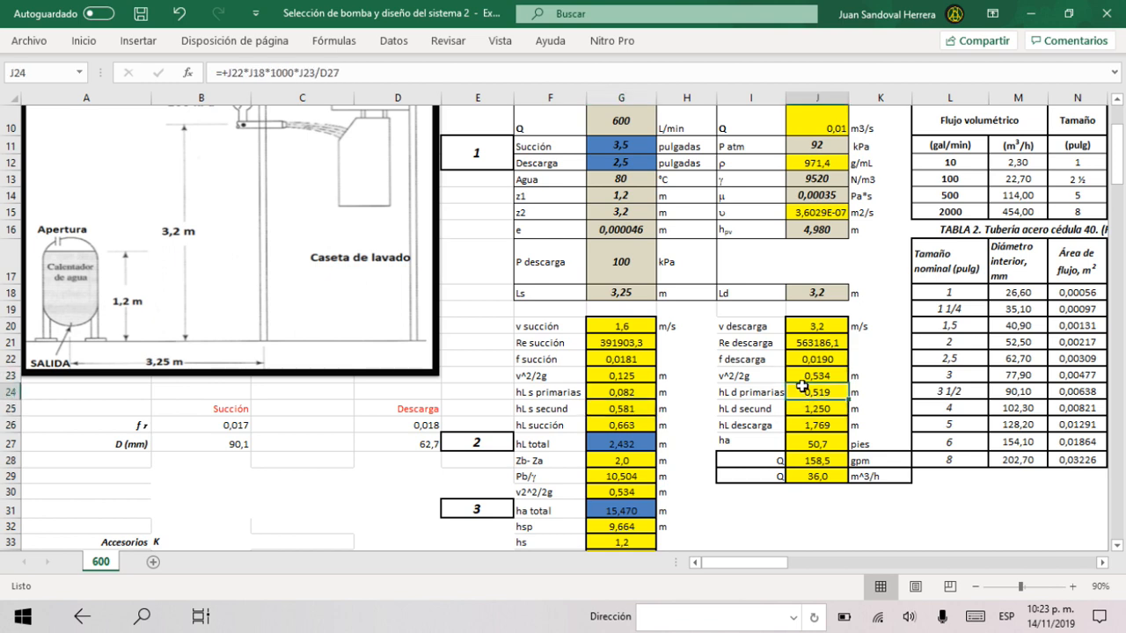
click(808, 293)
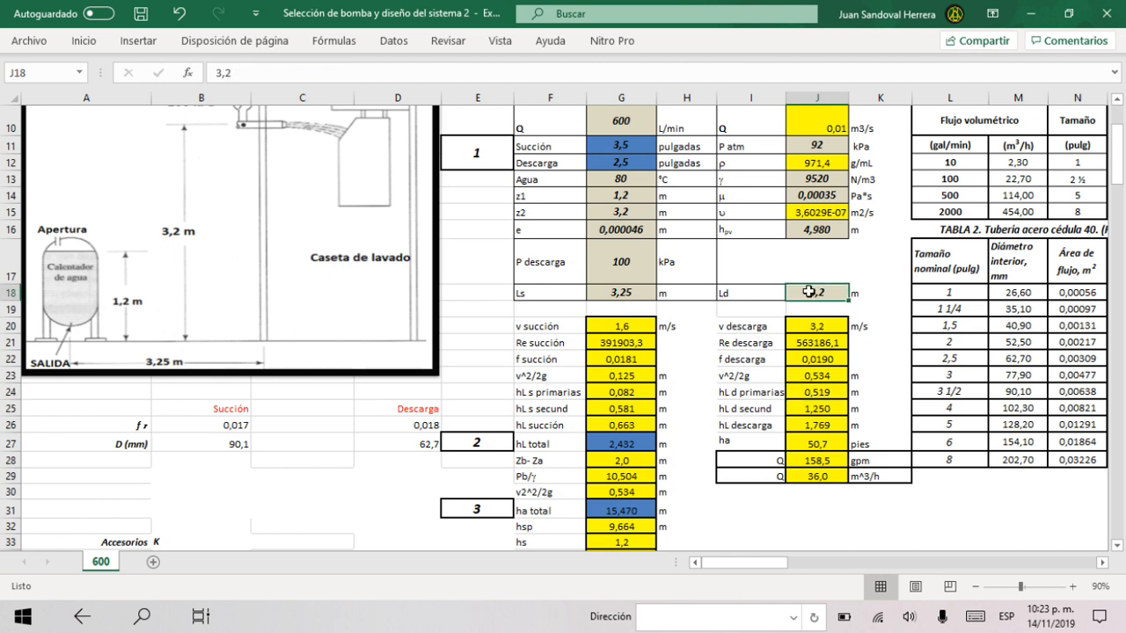
click(825, 393)
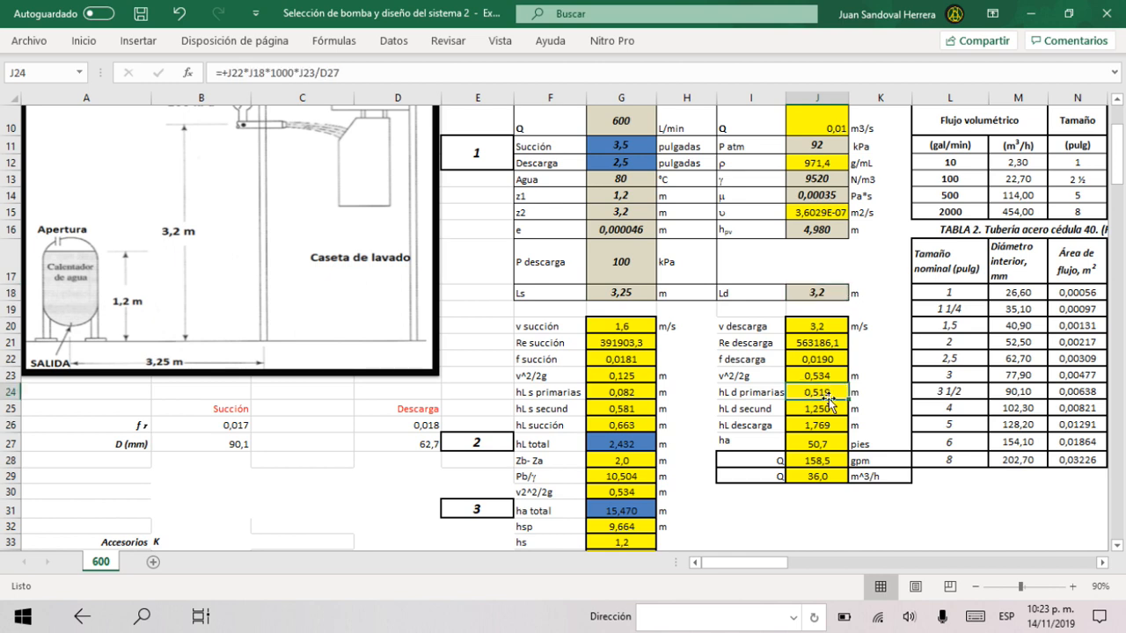
click(827, 407)
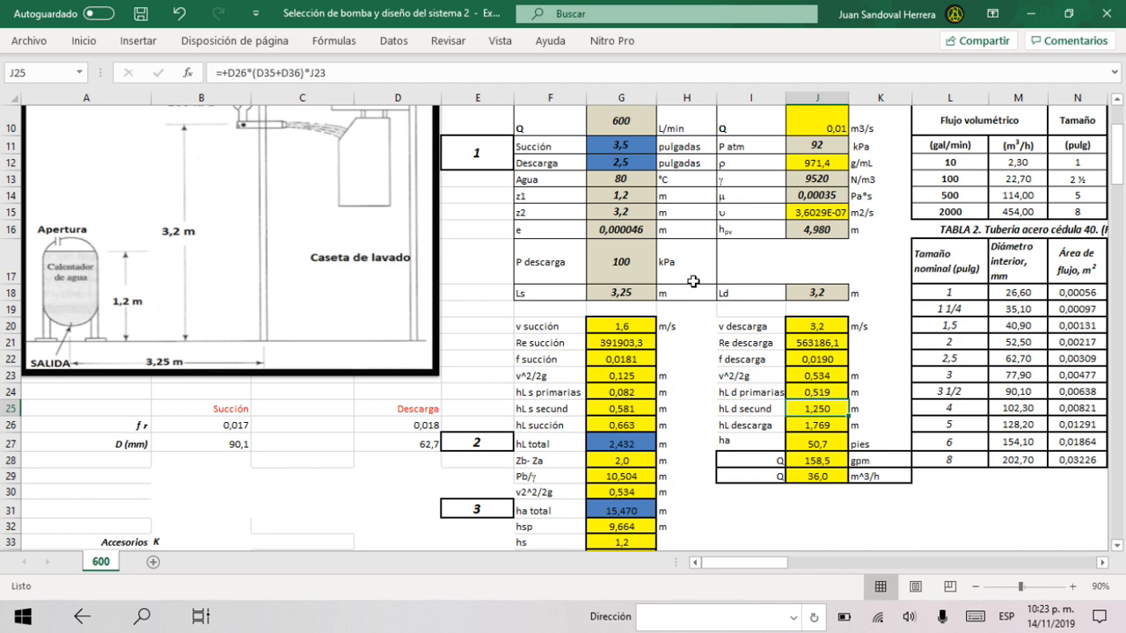
Step: Review the suction and discharge accessories with their K and Le/D coefficients, and compare them with the installation diagram
scroll(693, 281, down, 2)
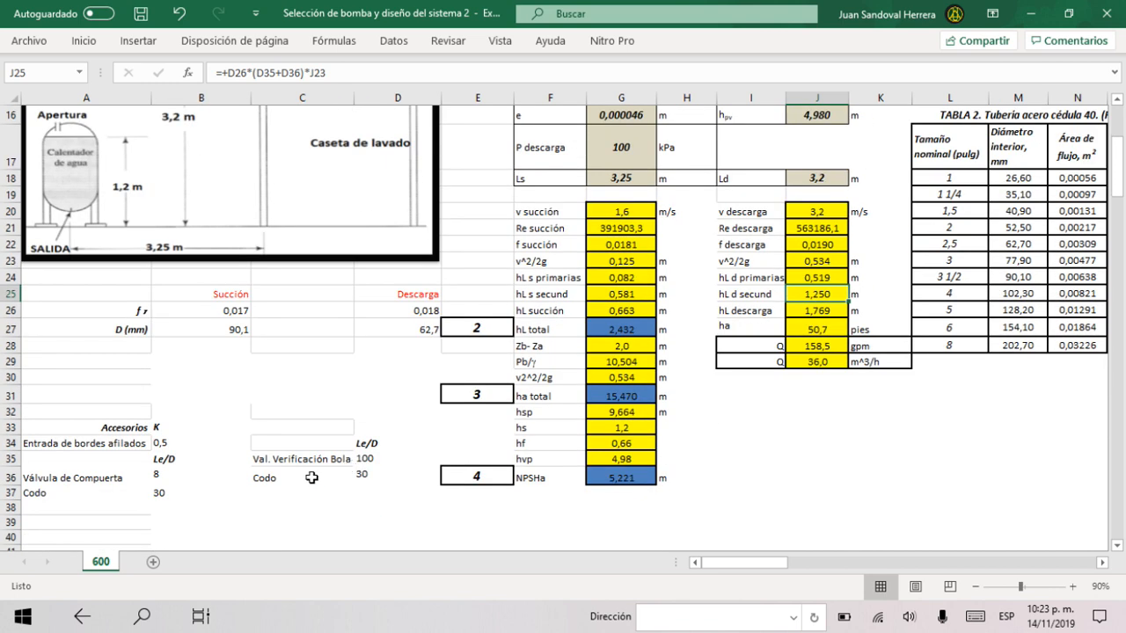
click(162, 442)
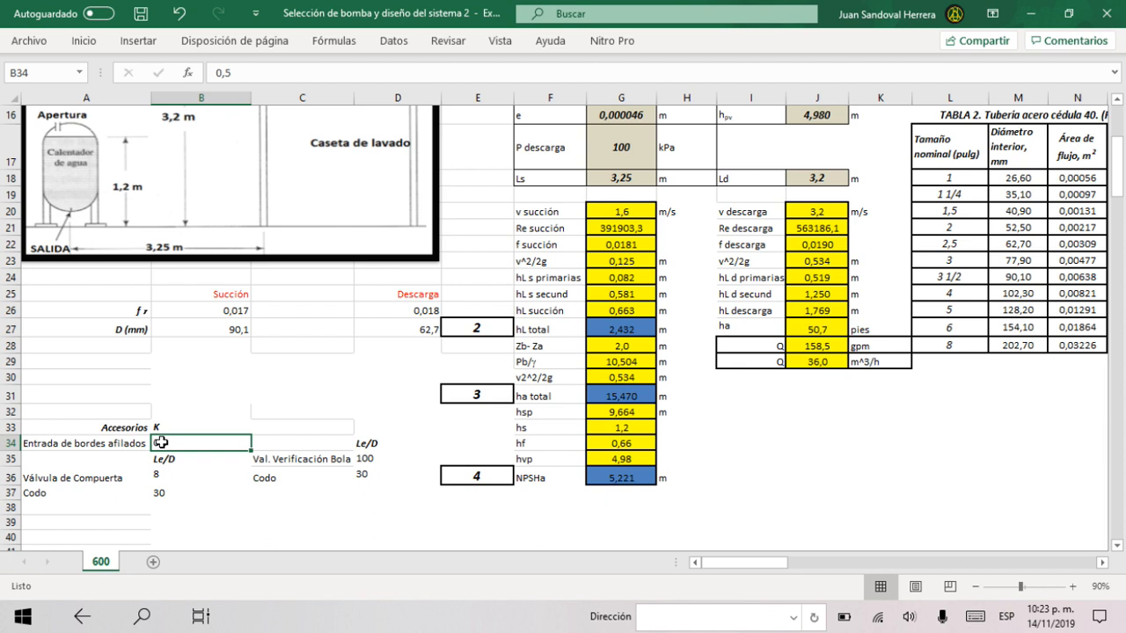
click(174, 459)
click(181, 482)
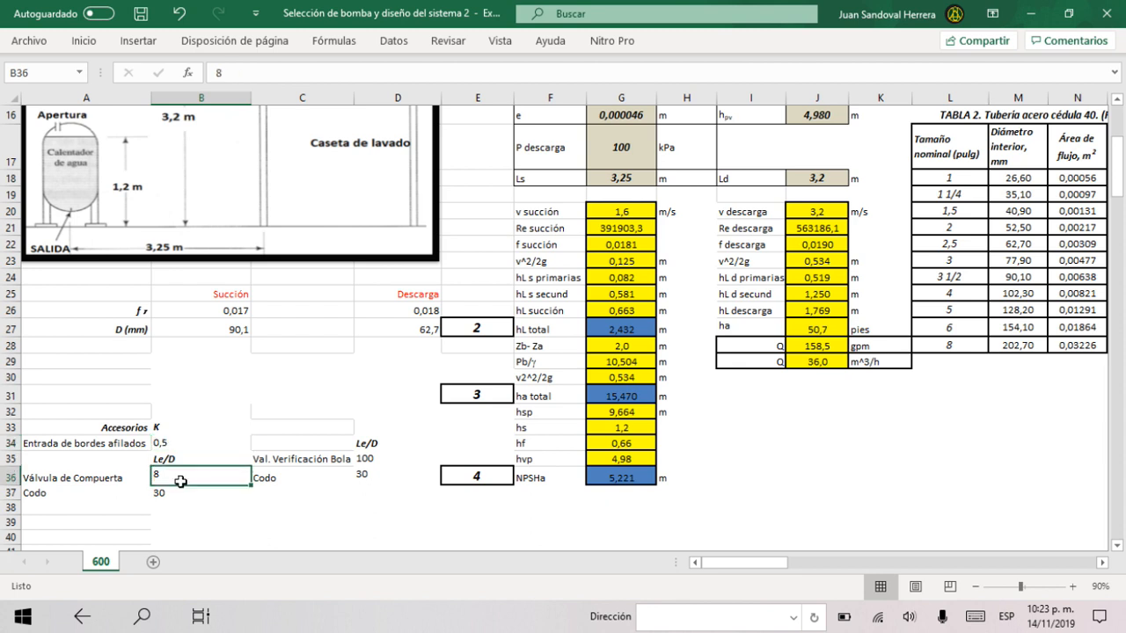
click(132, 478)
click(108, 494)
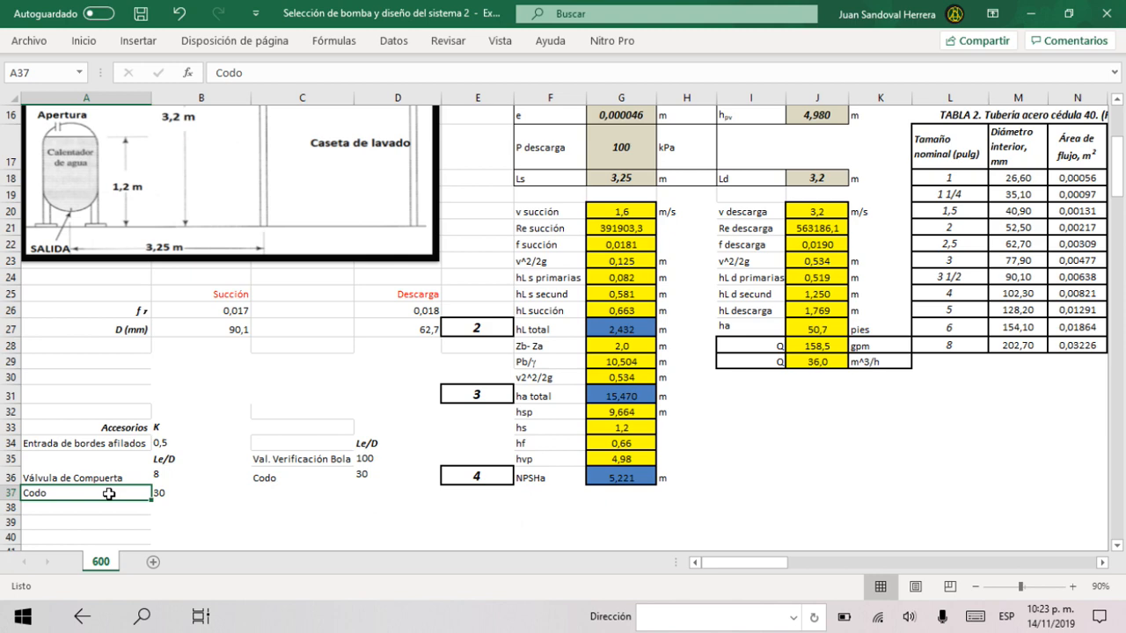
click(288, 459)
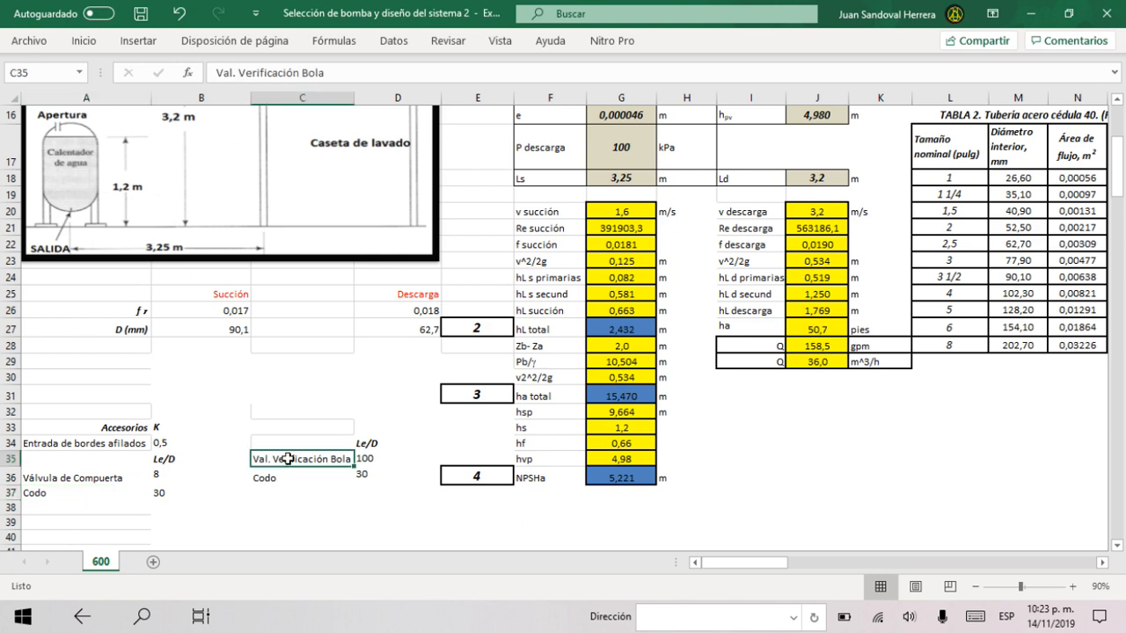
scroll(288, 459, up, 1)
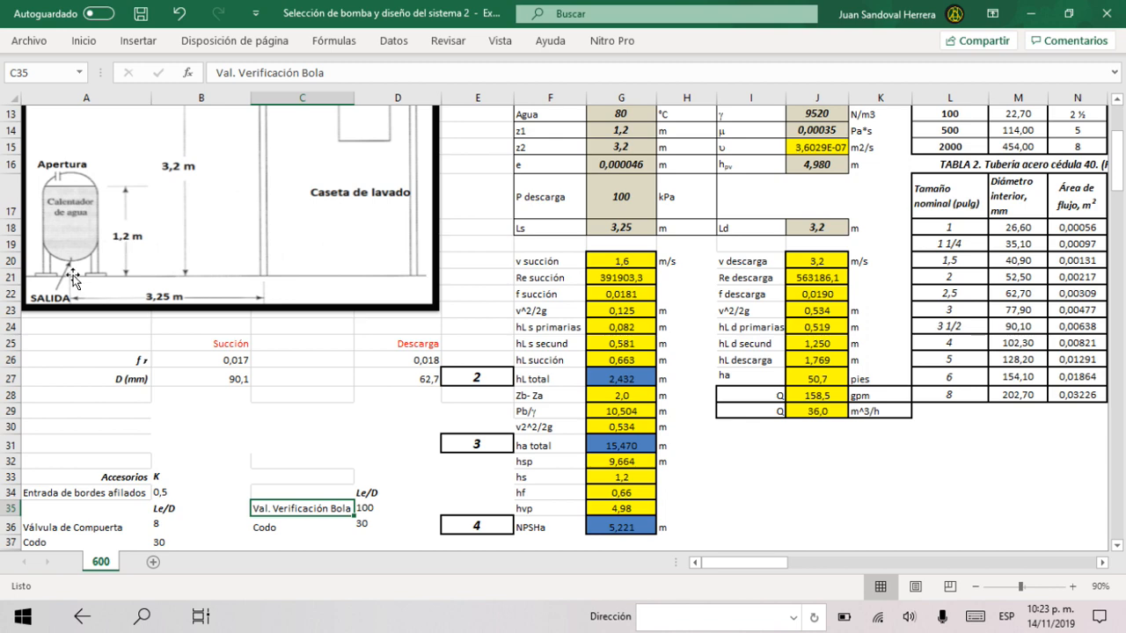
scroll(240, 299, up, 3)
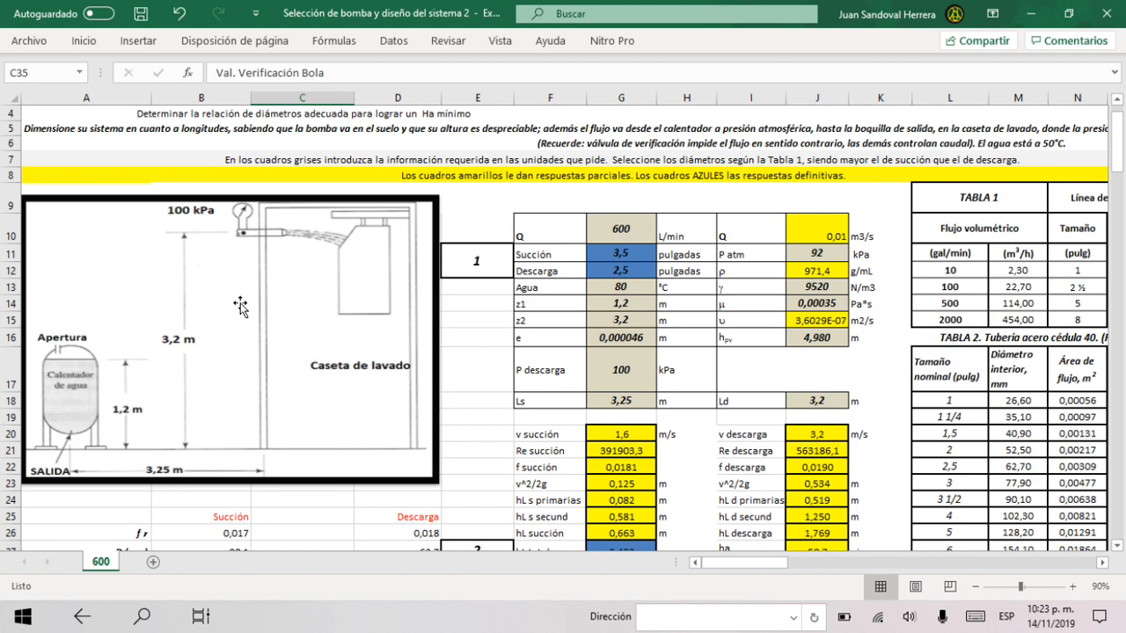
scroll(290, 308, down, 6)
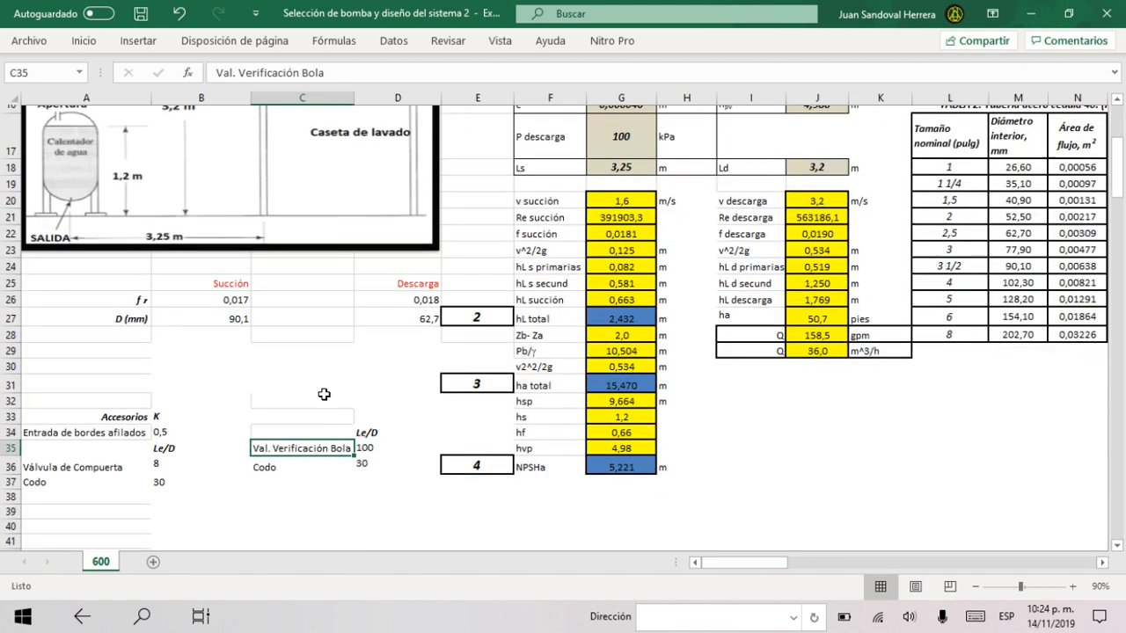
scroll(440, 308, up, 1)
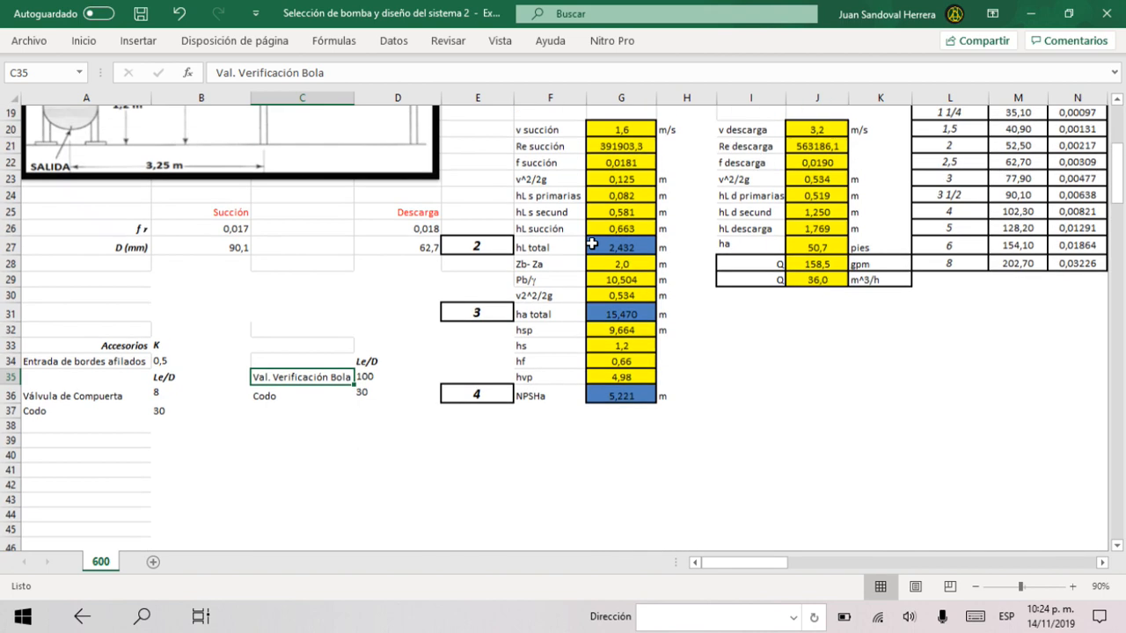
Step: Inspect the secondary, suction and discharge head loss formulas and the cells referenced by the hL total formula in G27
click(619, 211)
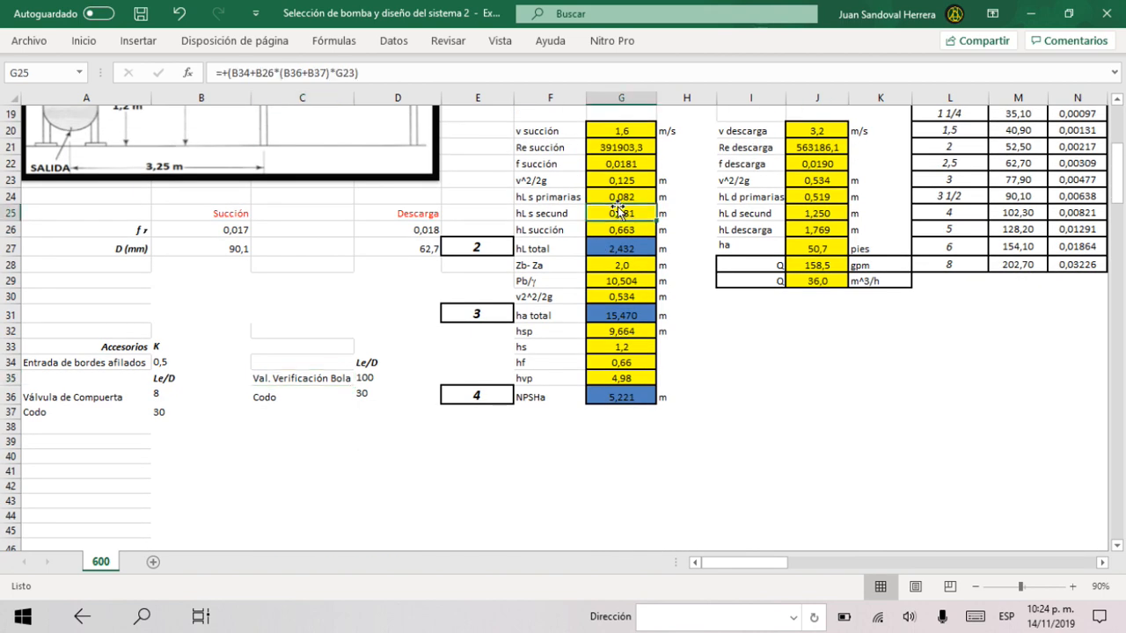
click(809, 216)
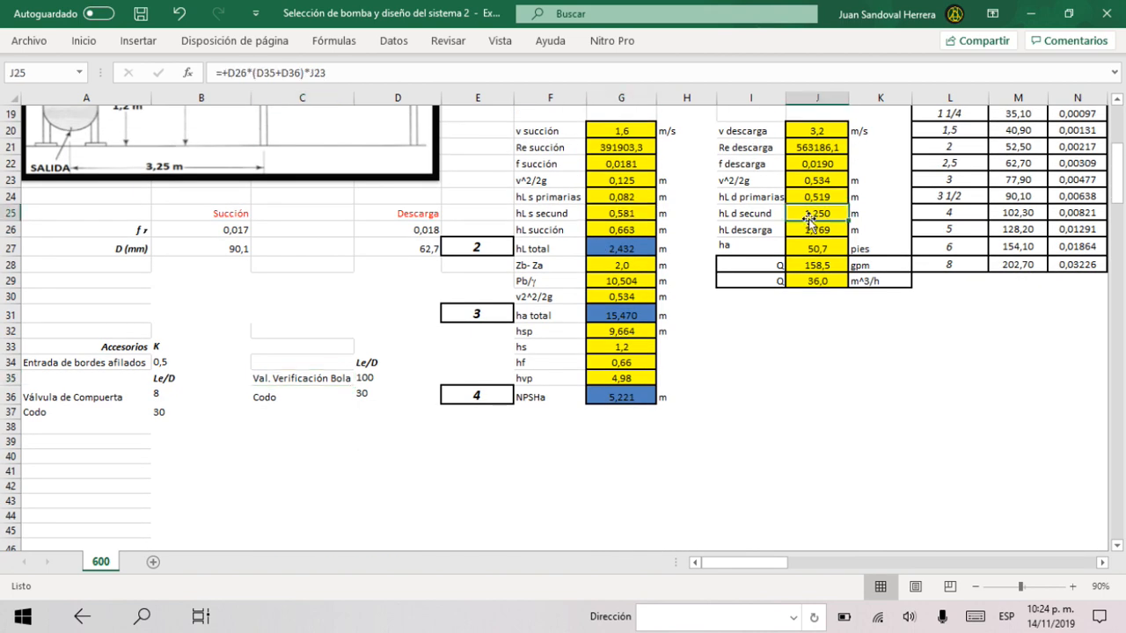
click(626, 231)
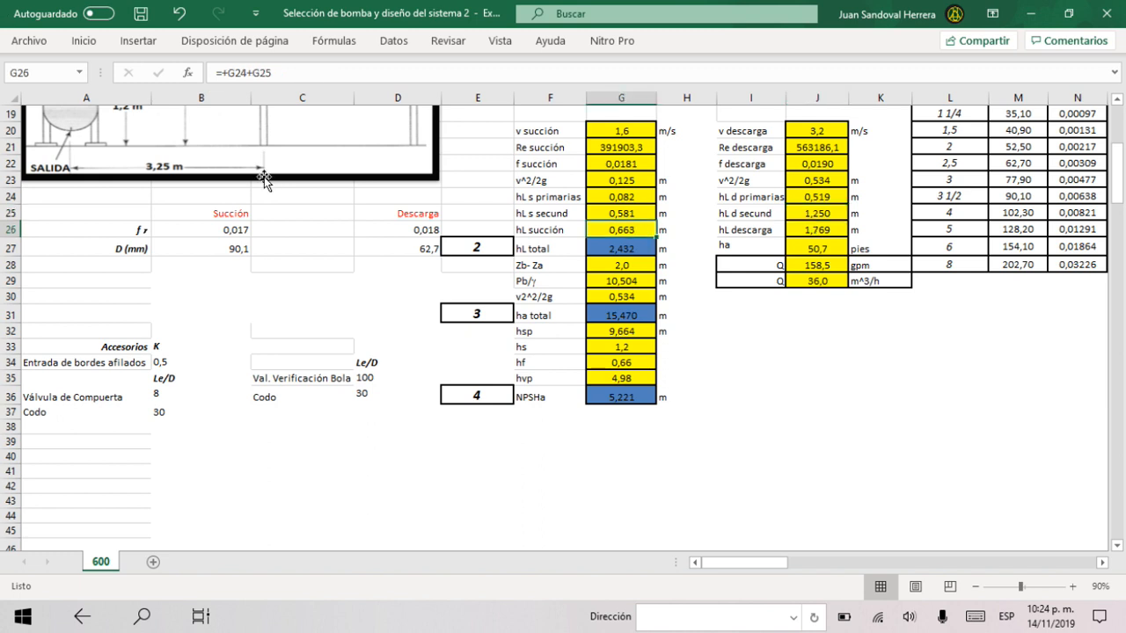
click(804, 232)
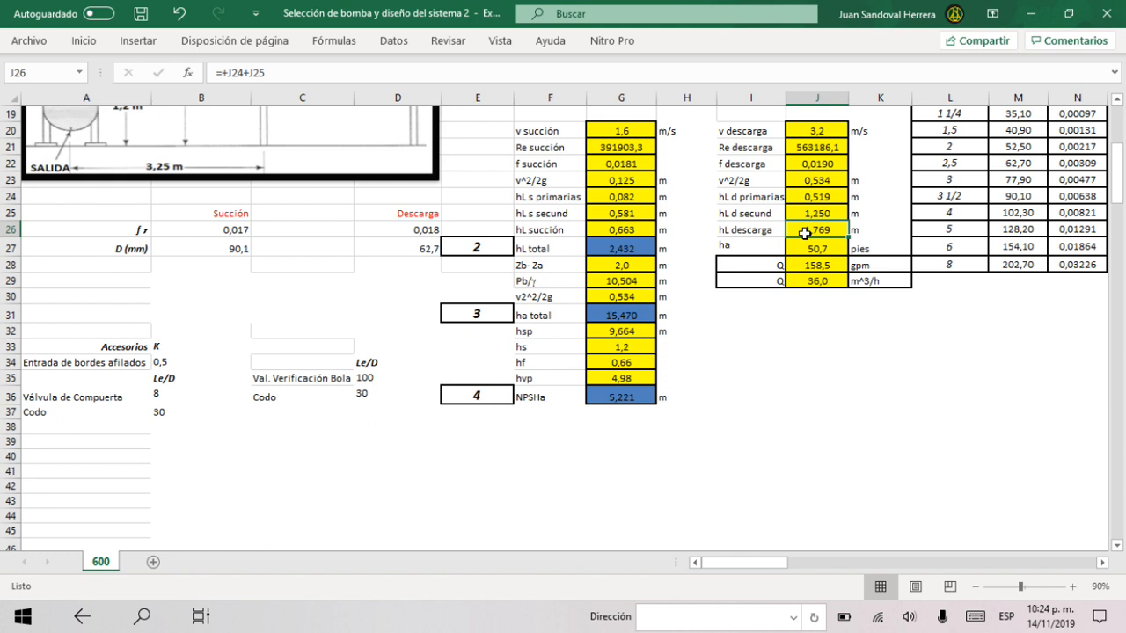
click(626, 250)
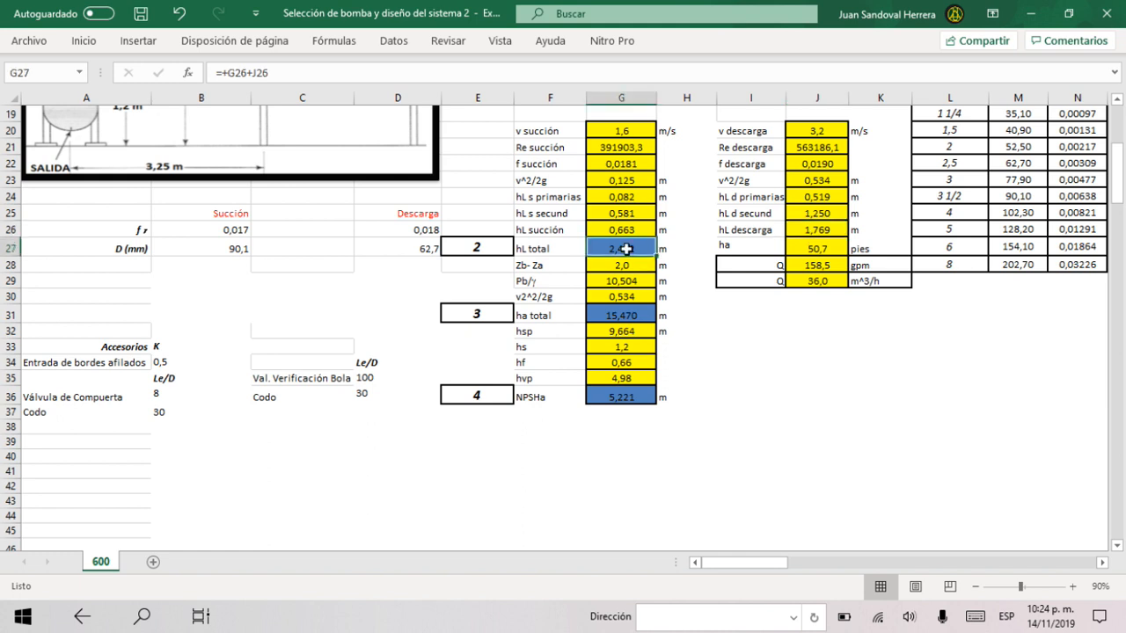
double_click(626, 250)
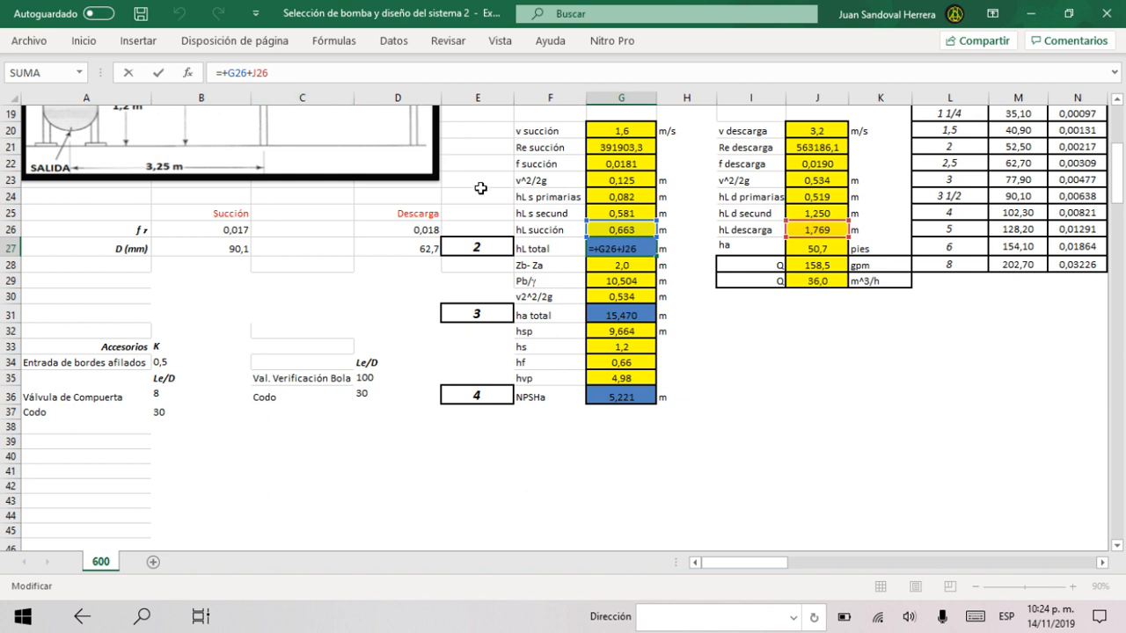
key(Return)
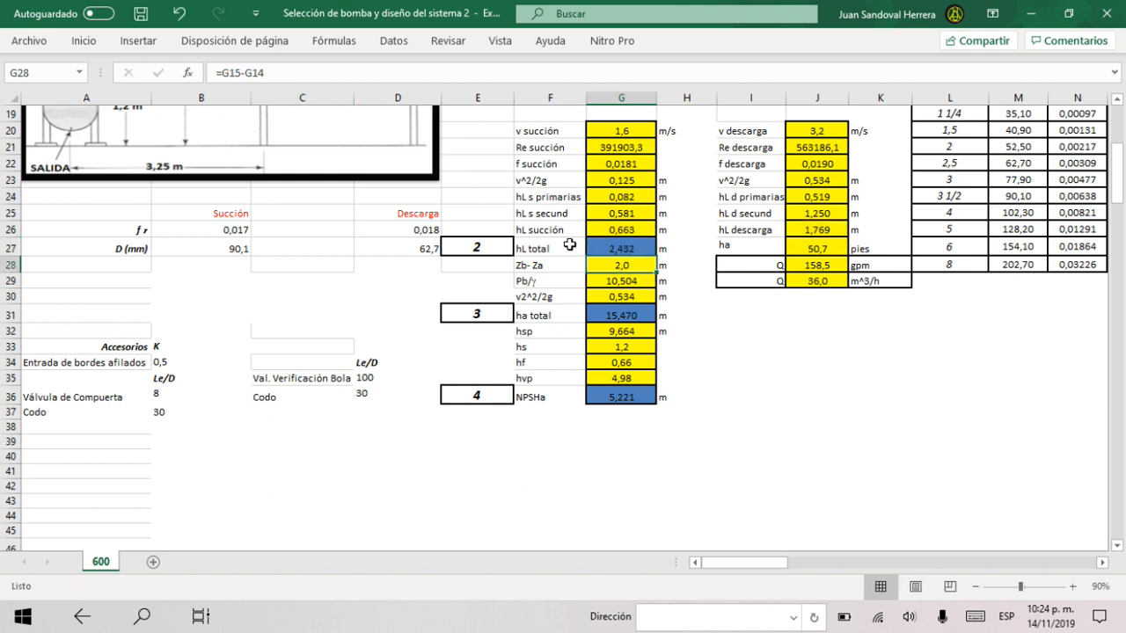
Step: Examine the Pb/γ and v2^2/2g formulas against the installation diagram, and the ha total formula in G31 that sums the head terms
click(639, 288)
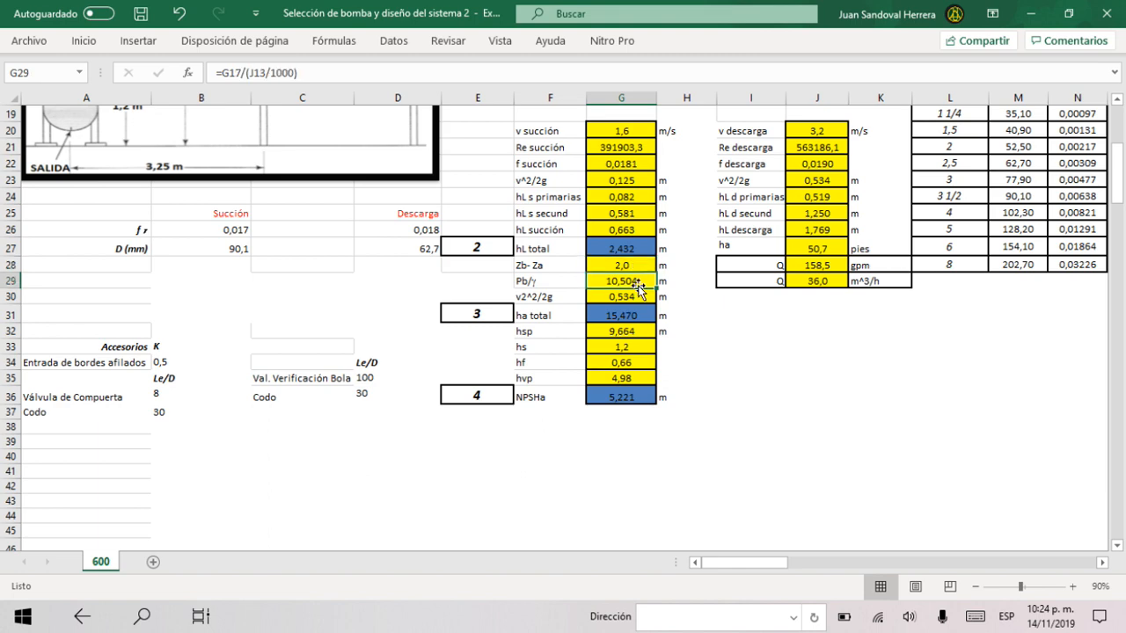
click(623, 298)
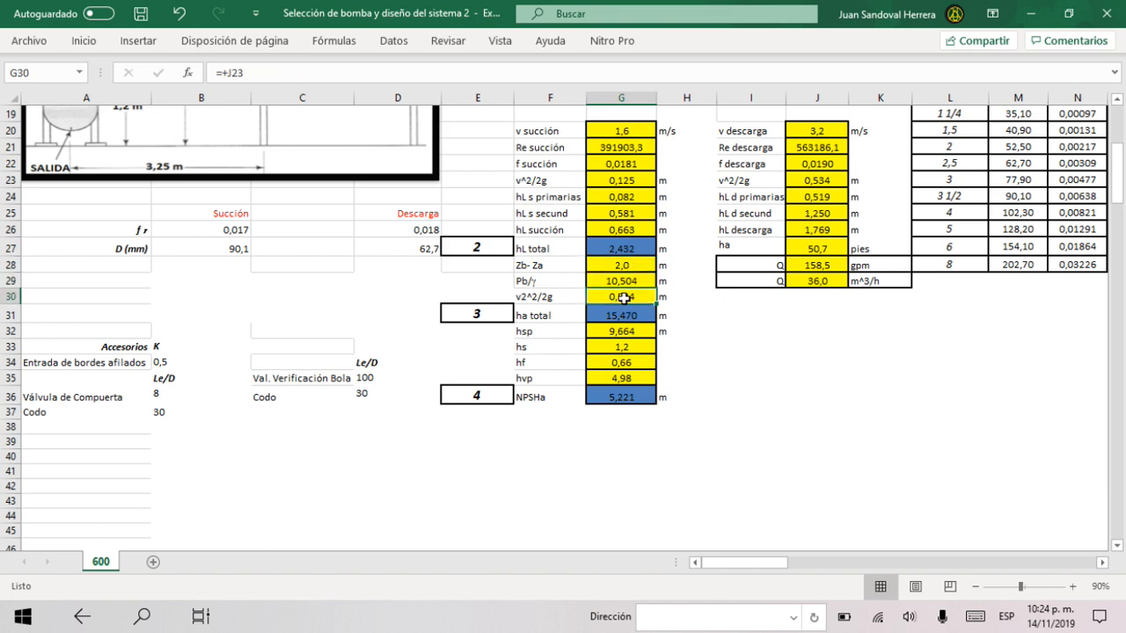
scroll(622, 298, up, 4)
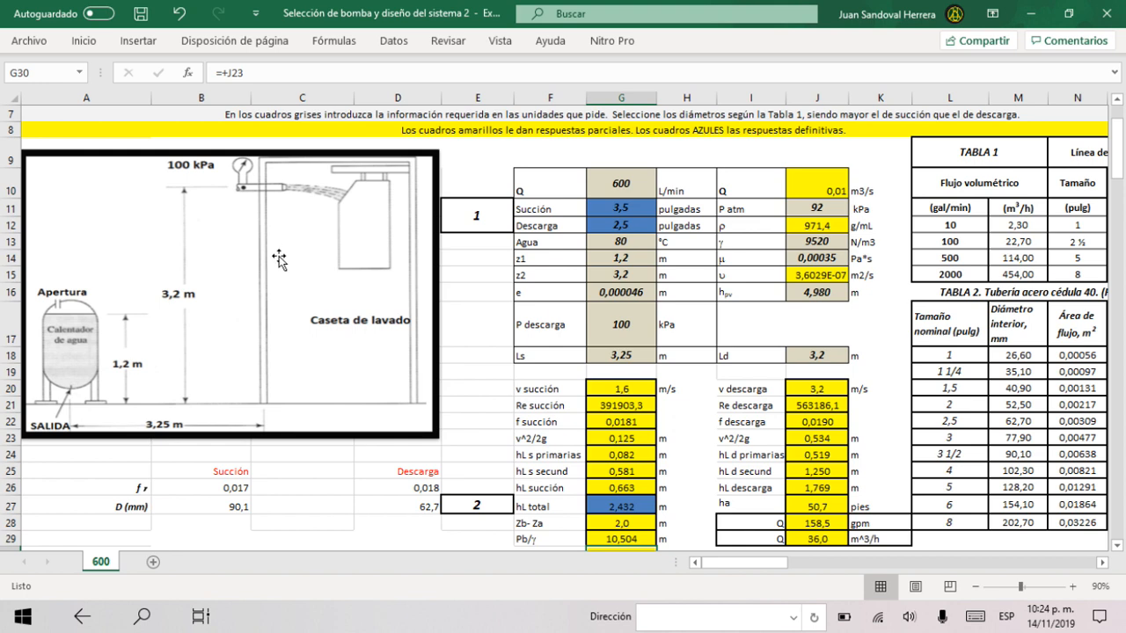
scroll(613, 430, down, 3)
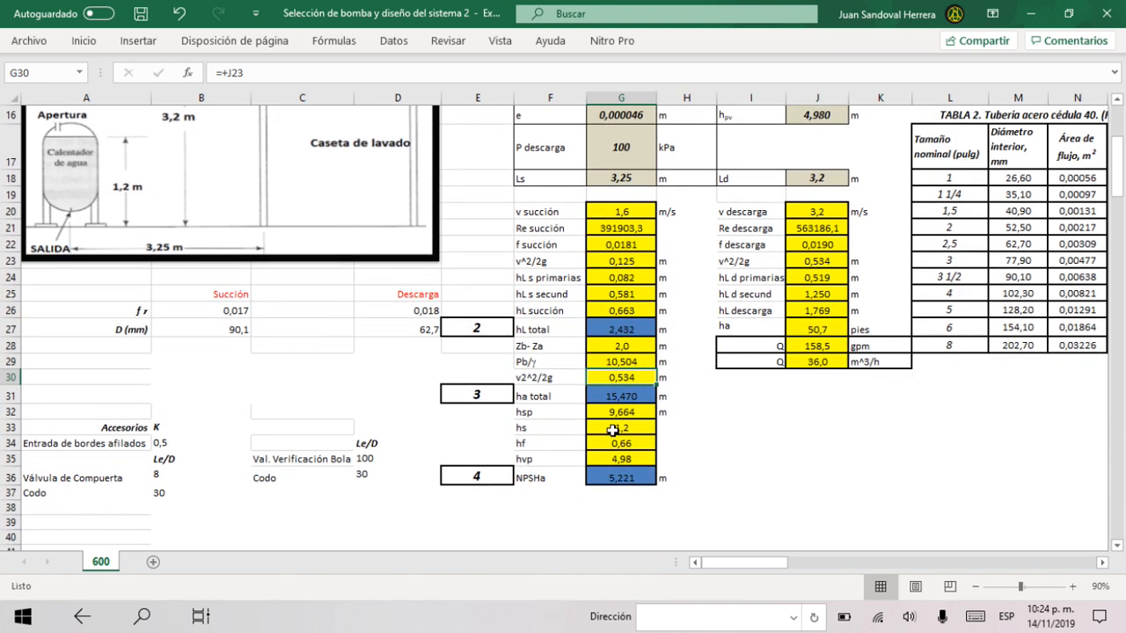
click(629, 397)
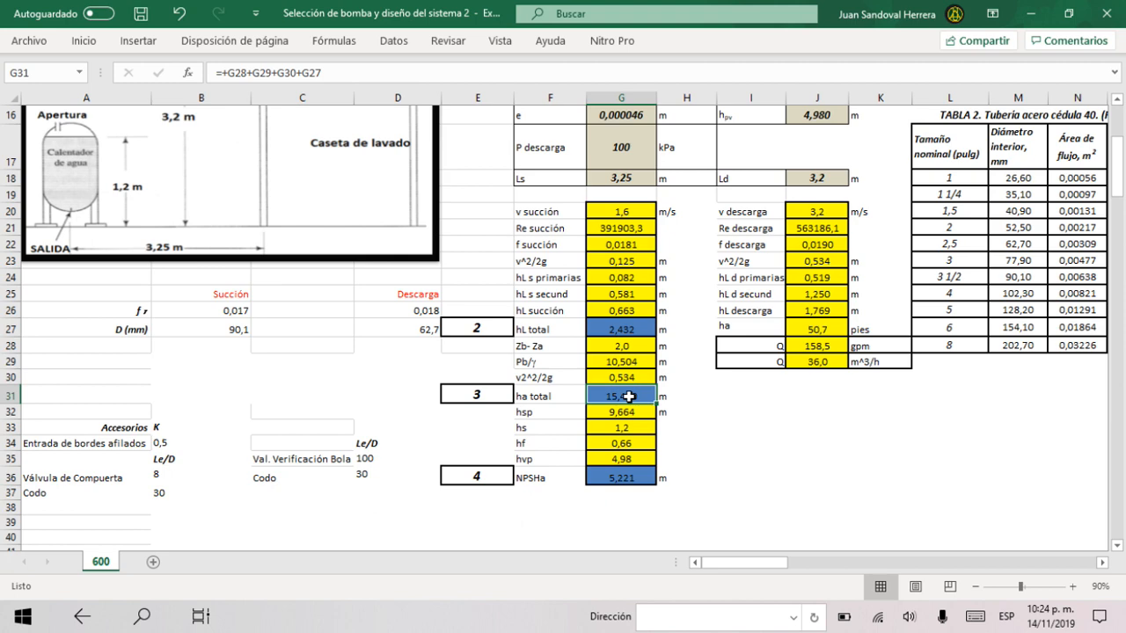
Step: Examine the general pump selection chart under "Selección de Bomba. A. General." and its vertical flow rate line
scroll(628, 397, down, 3)
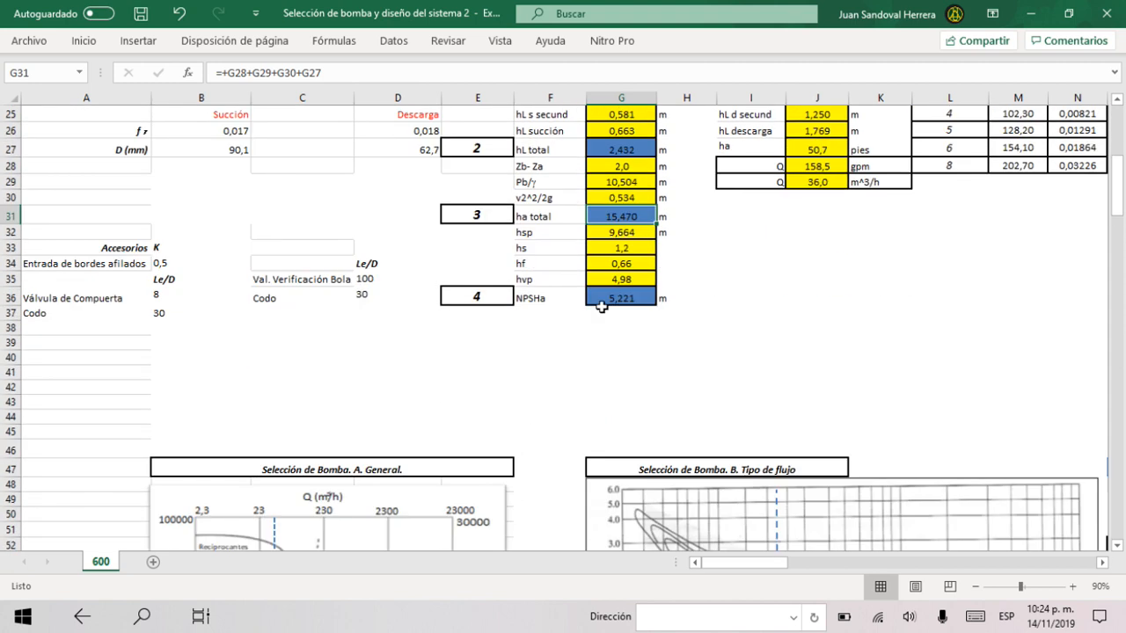
scroll(600, 306, down, 5)
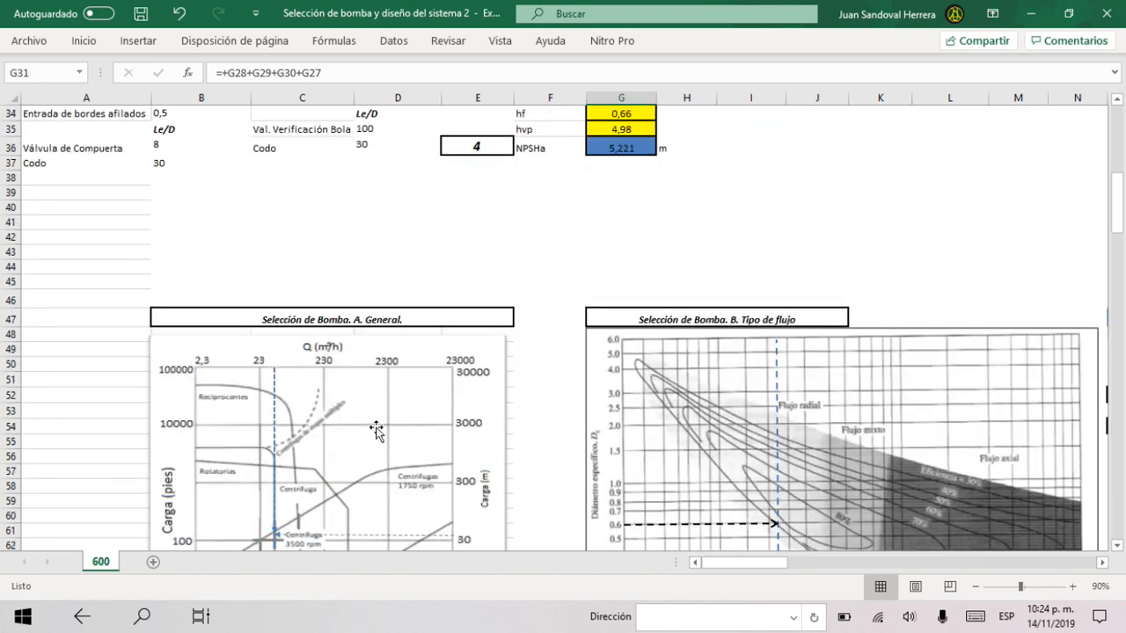
click(334, 362)
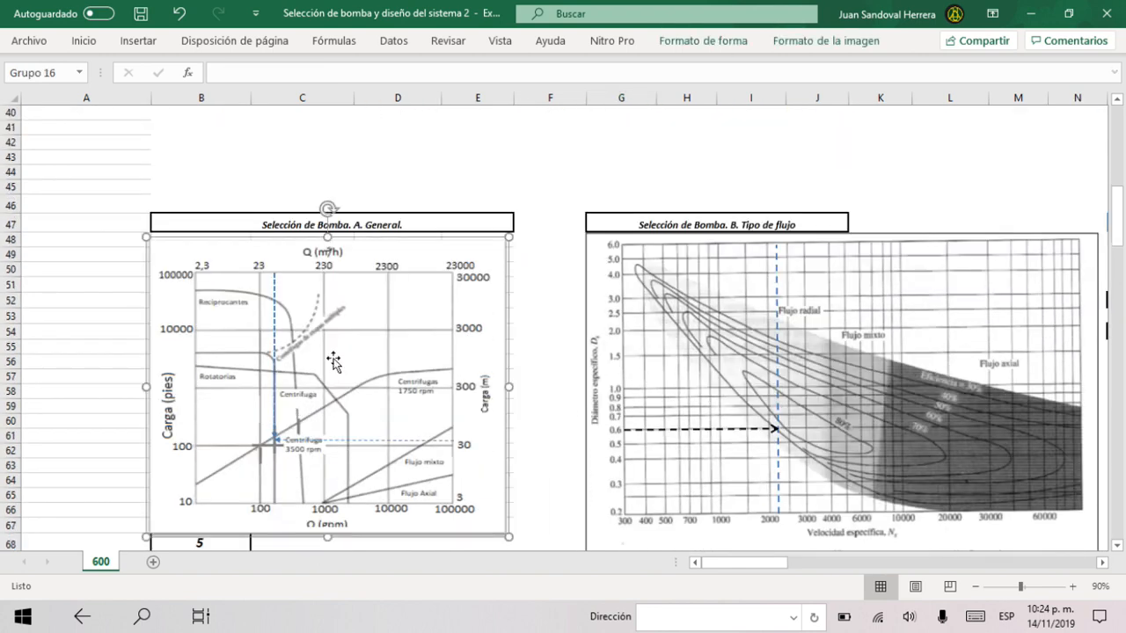
scroll(333, 362, down, 1)
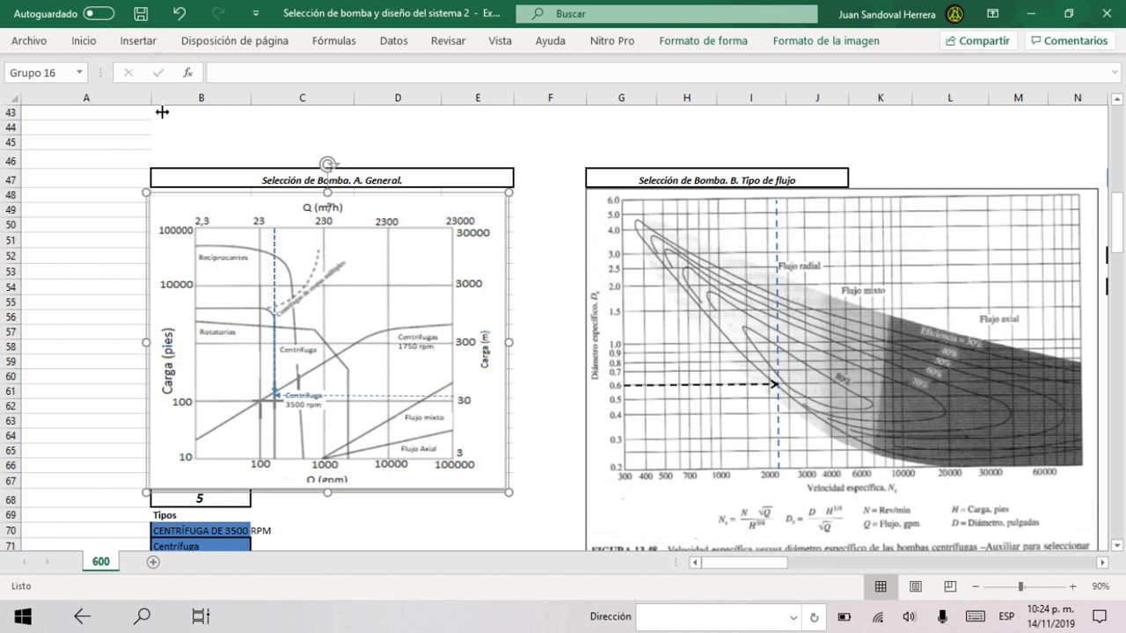
click(274, 253)
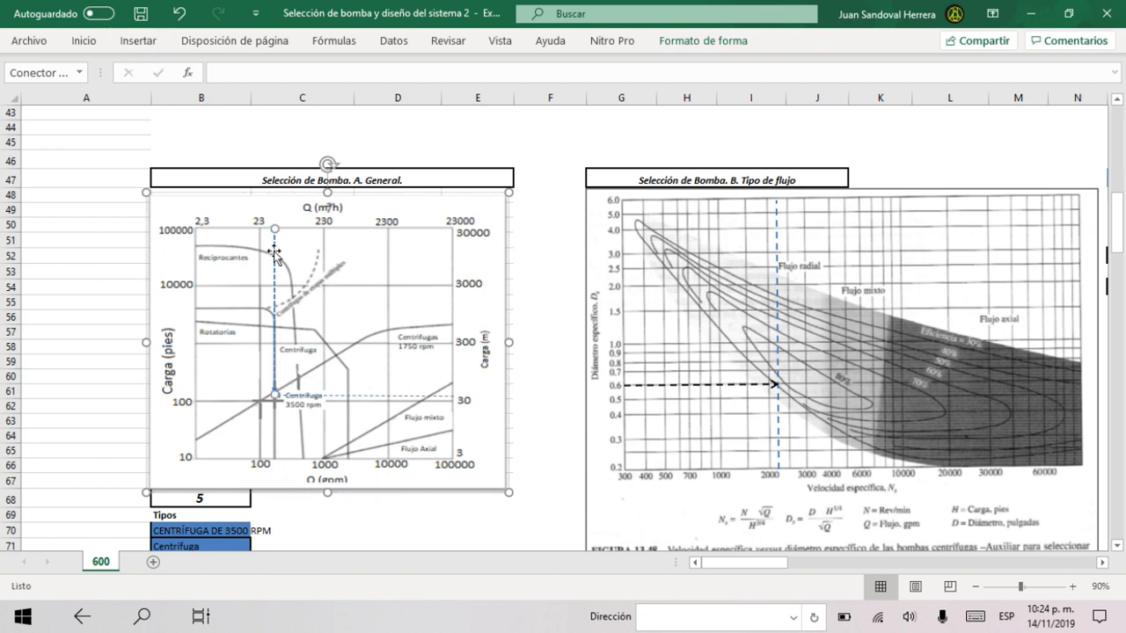
Step: Check the m^3/h flow conversion formula in J29 and return to the general pump selection chart to compare the flow and head
scroll(274, 253, up, 9)
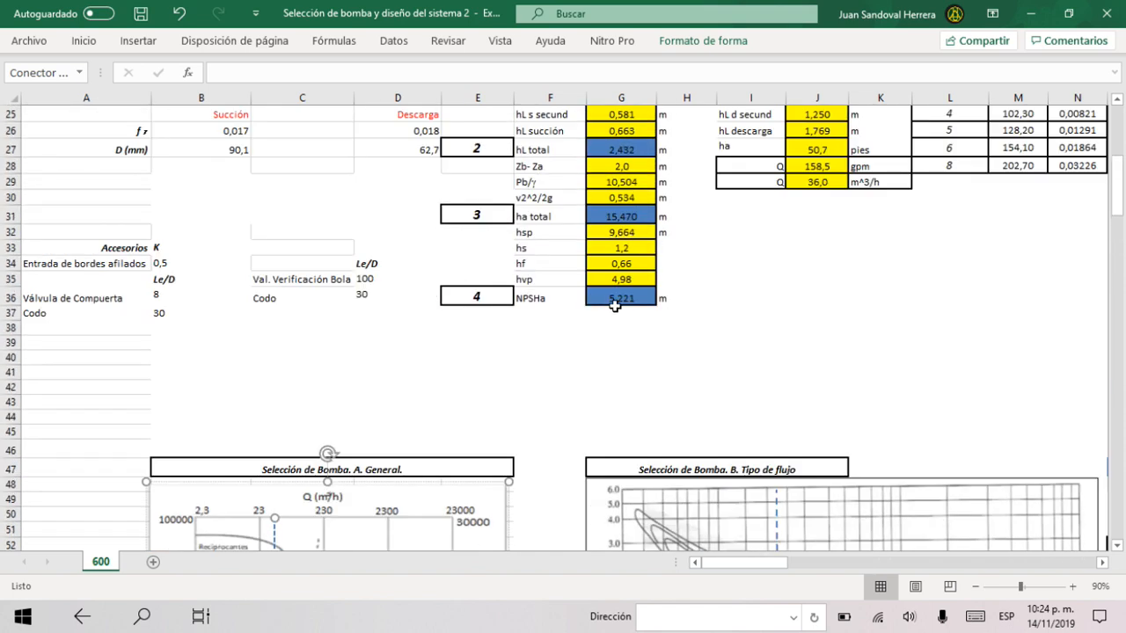
click(879, 362)
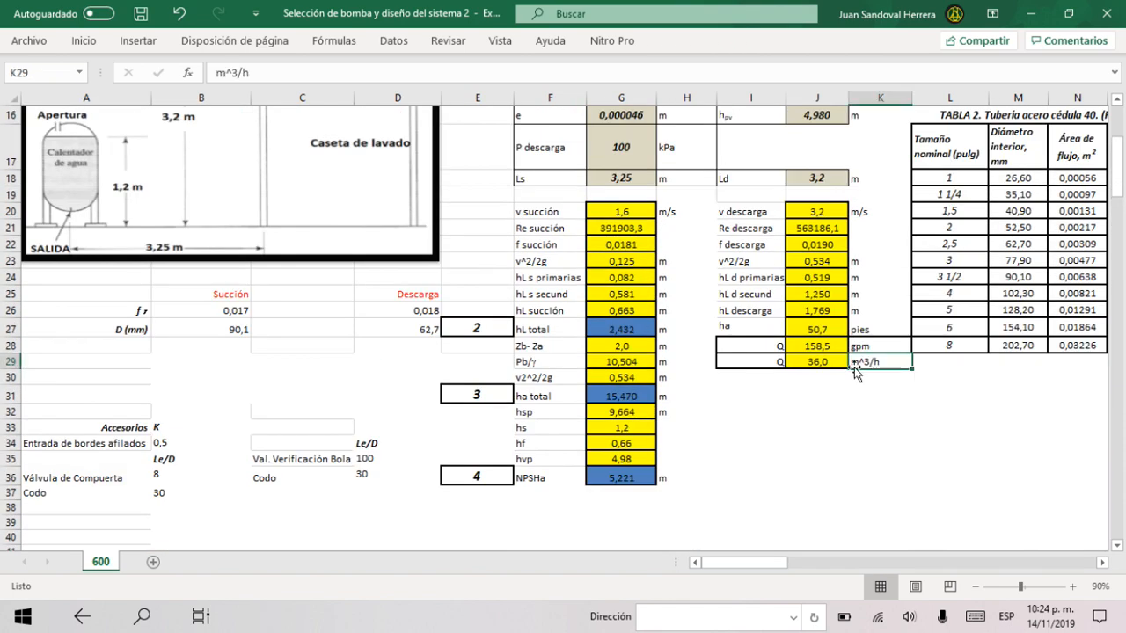
click(825, 363)
click(309, 71)
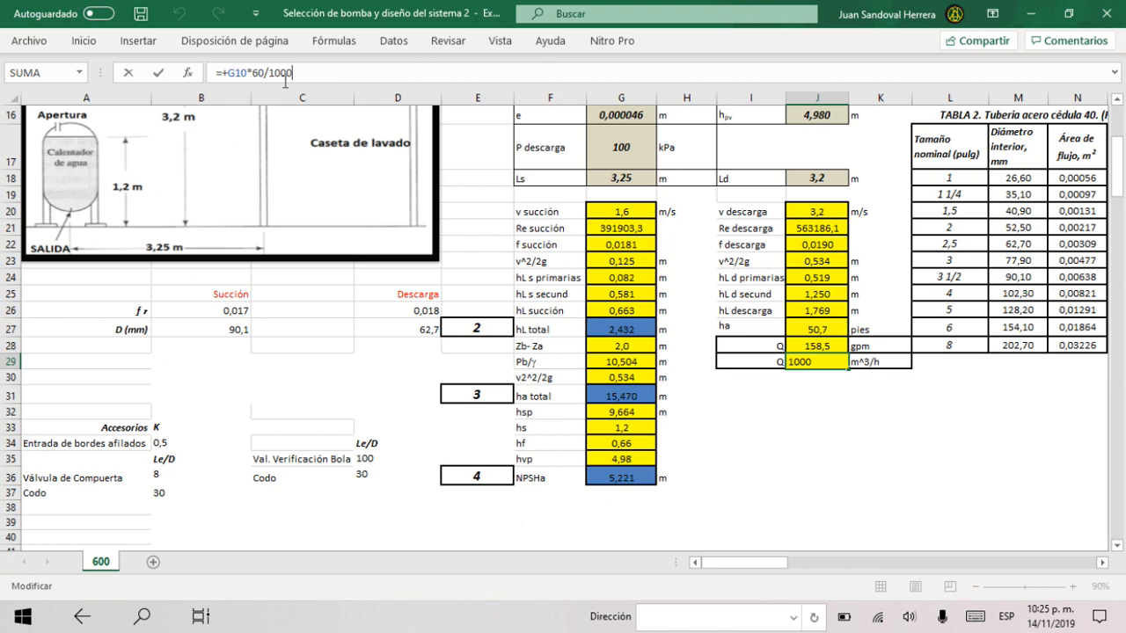
key(Return)
key(Return)
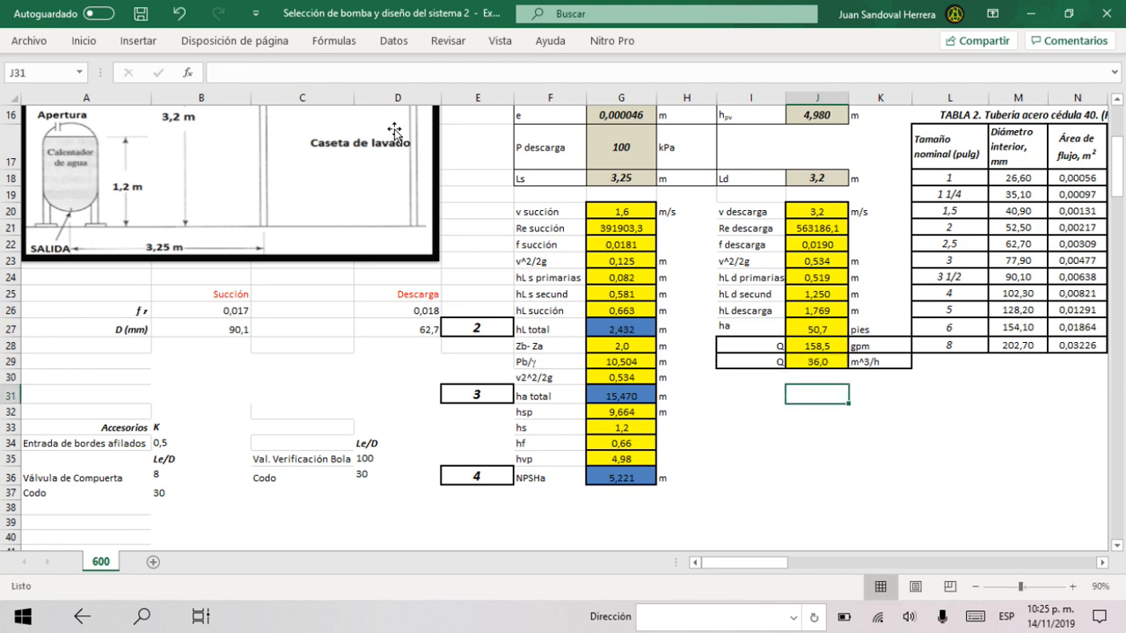
scroll(422, 326, down, 7)
scroll(300, 494, down, 2)
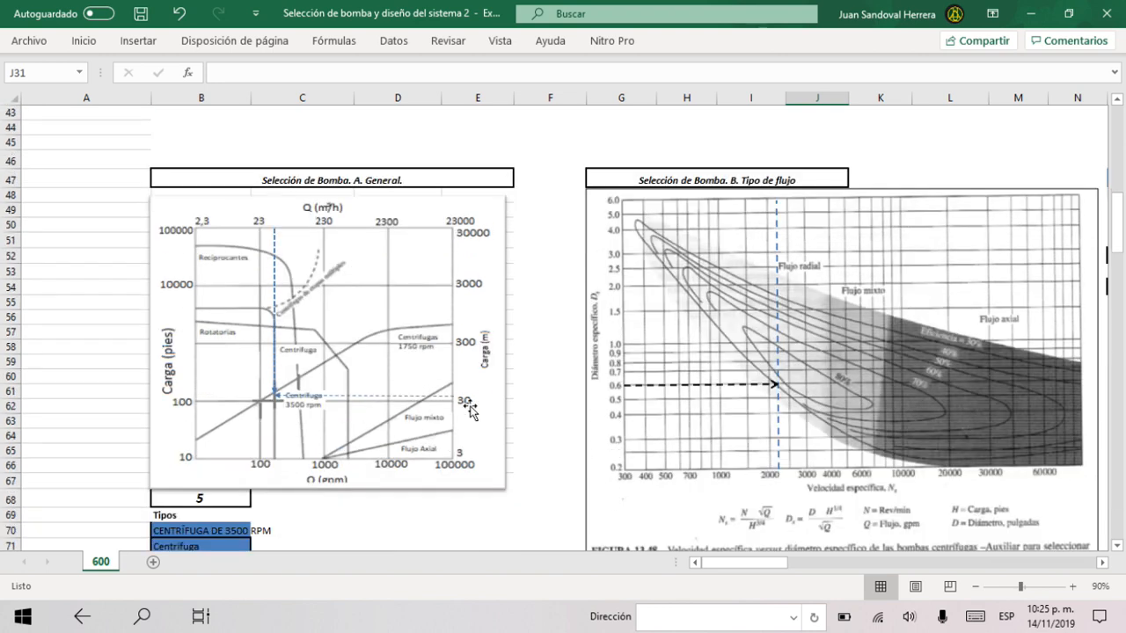
Step: Move the horizontal dashed head line on the general pump selection chart down between the 3 and 30 m marks
click(443, 399)
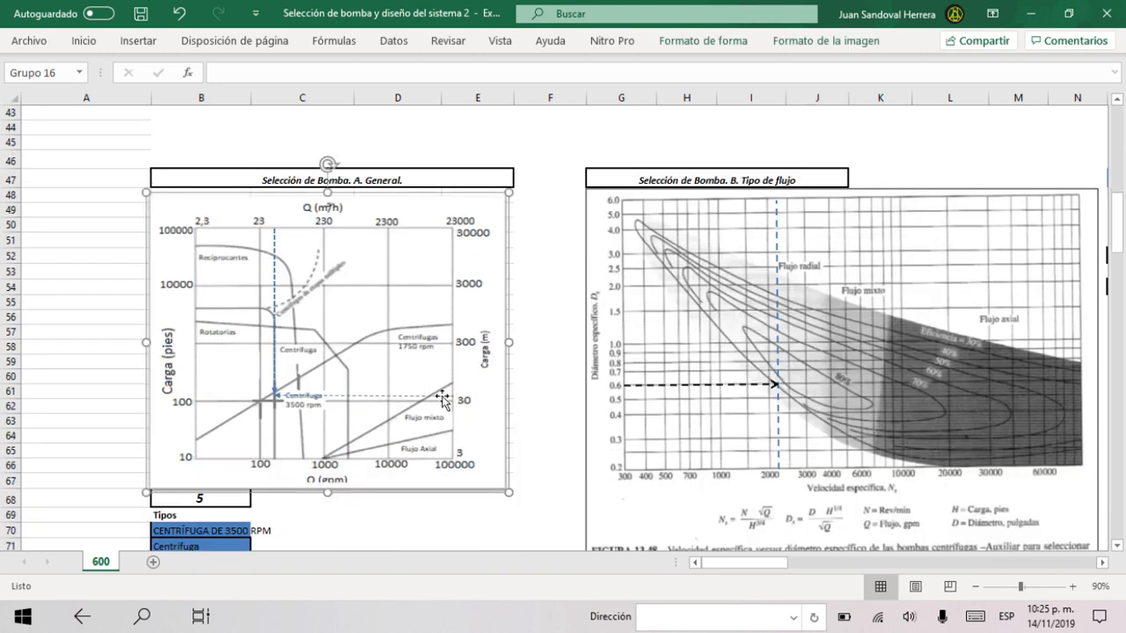
scroll(442, 399, up, 7)
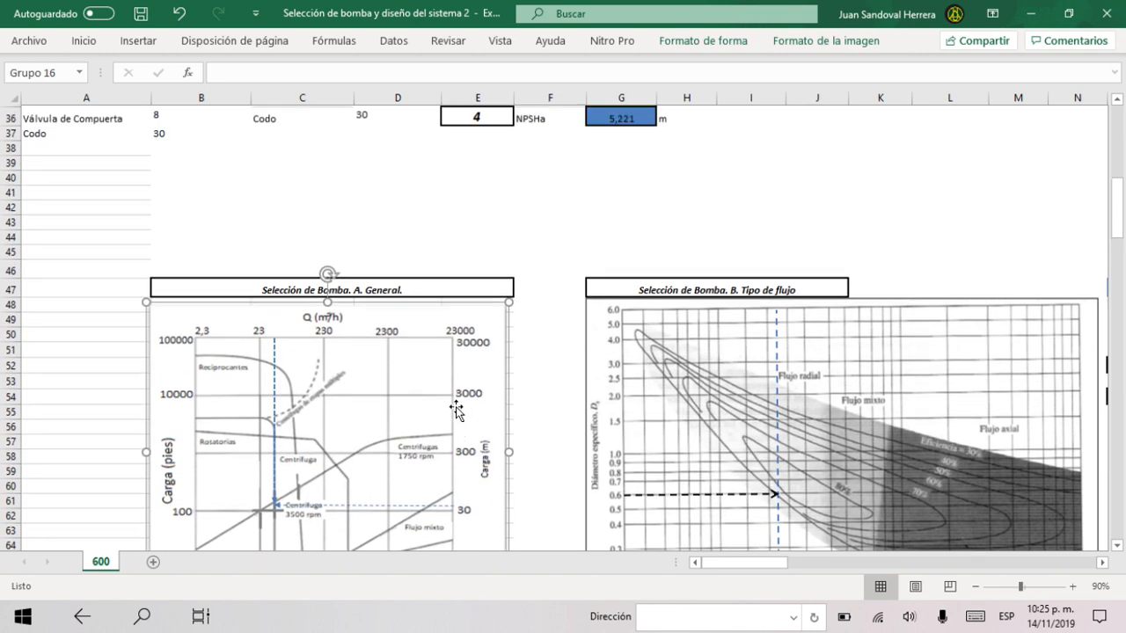
scroll(606, 319, down, 8)
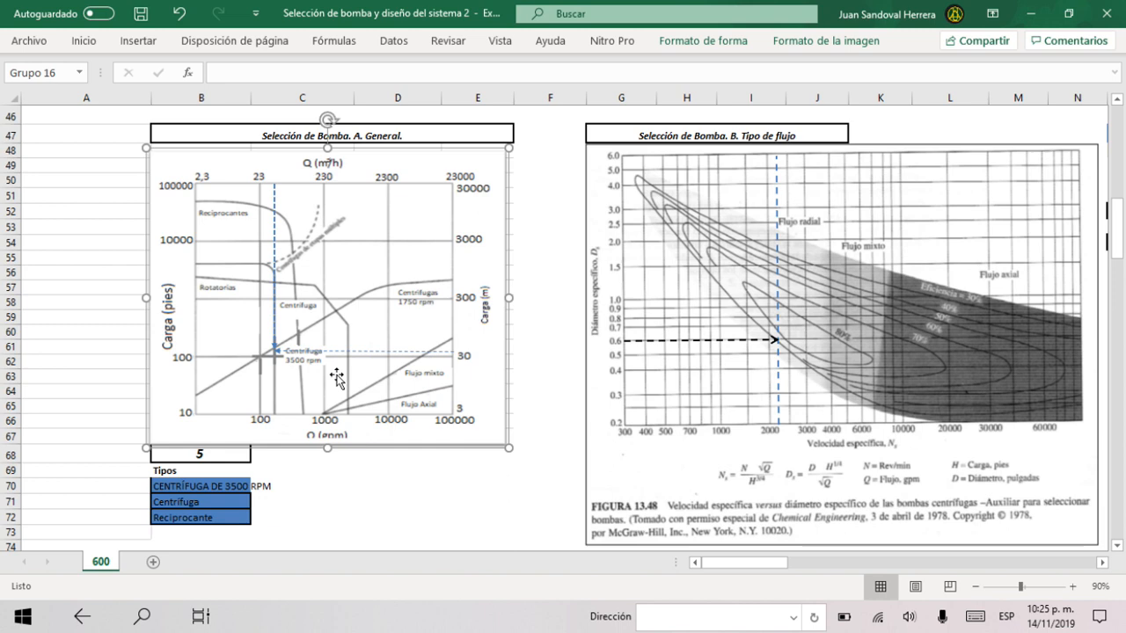
click(353, 352)
drag(355, 357, 354, 389)
Step: Extend the vertical flow line on the general chart down to the head line and straighten it by setting its width to 0 cm
click(276, 344)
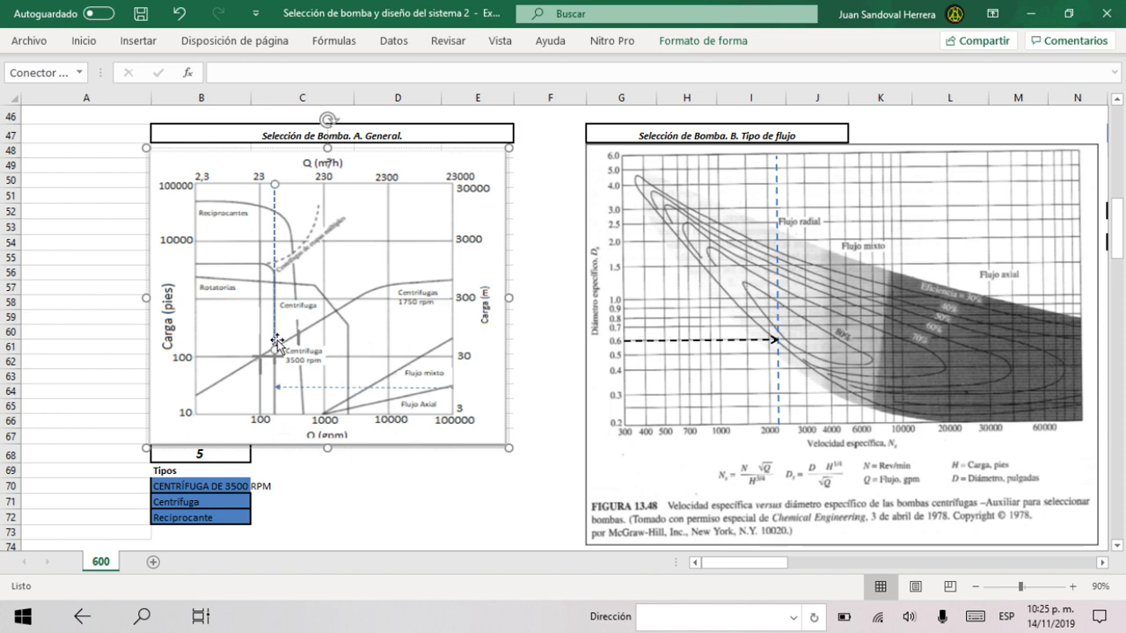
drag(277, 342, 276, 386)
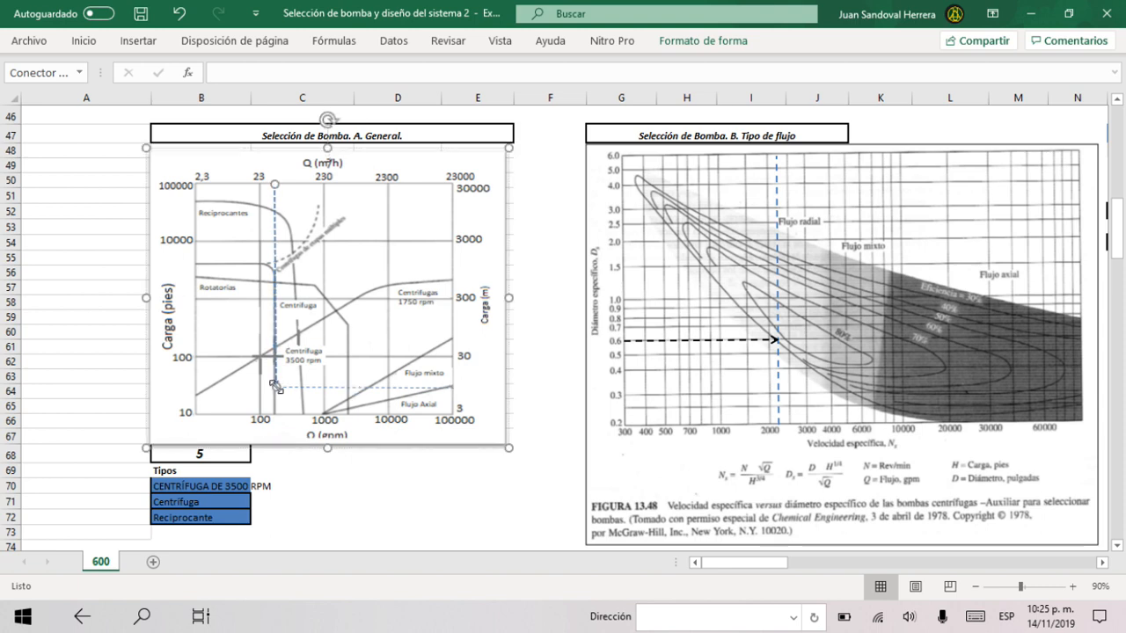
click(701, 47)
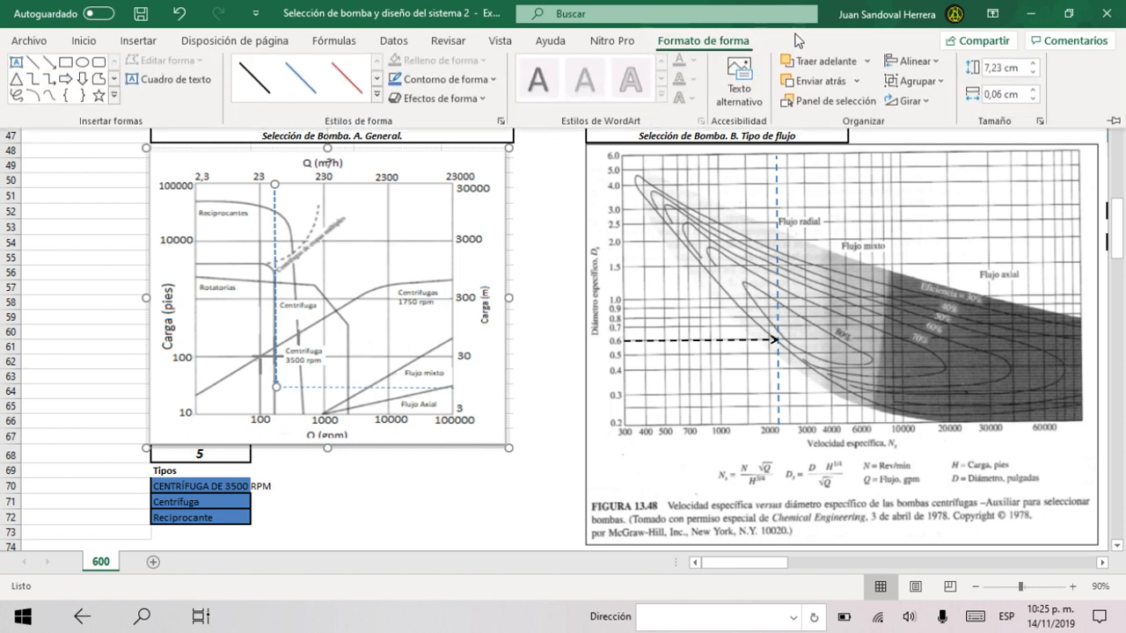
click(1033, 104)
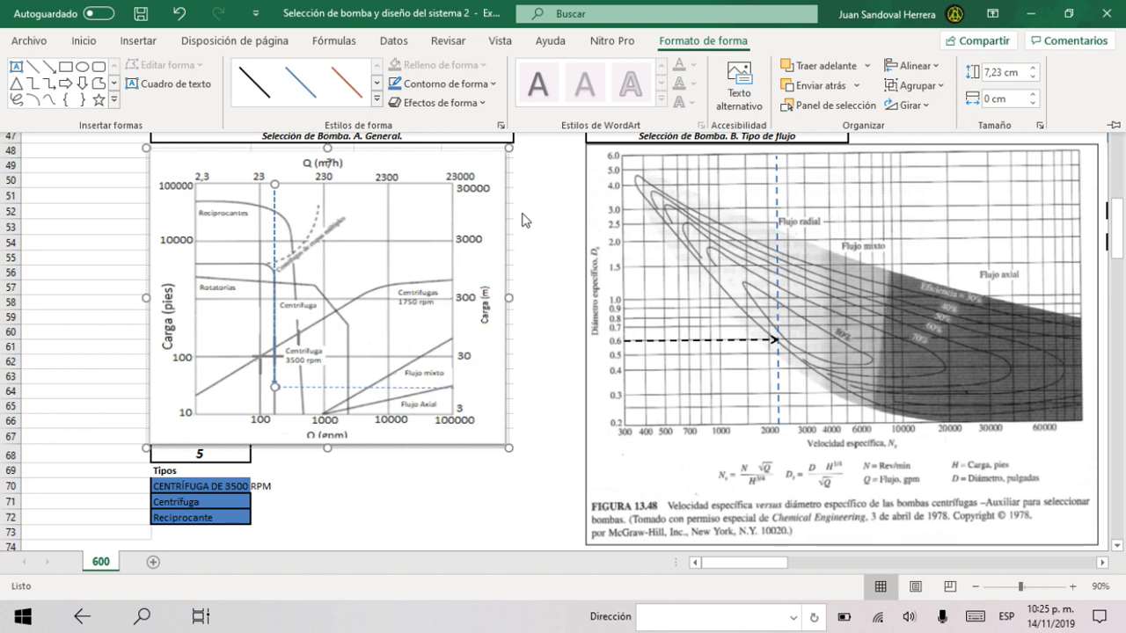
Step: Review the pump types in B70 and B71, and the N and Q inputs of the 3500 rpm centrifugal pump table
click(237, 484)
click(234, 500)
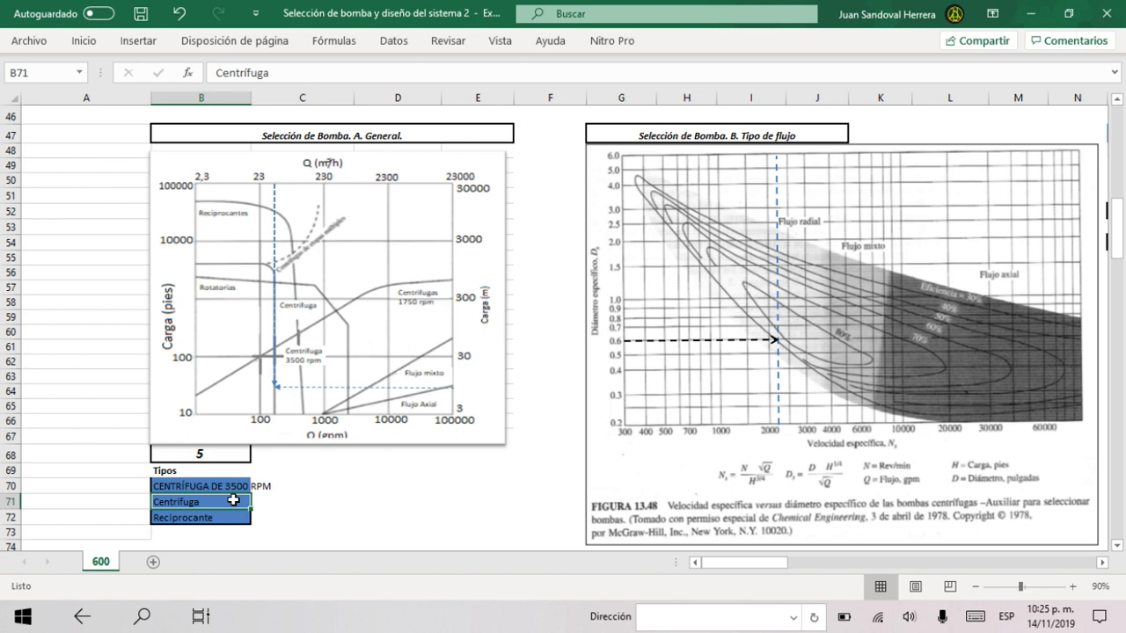
drag(727, 563, 748, 564)
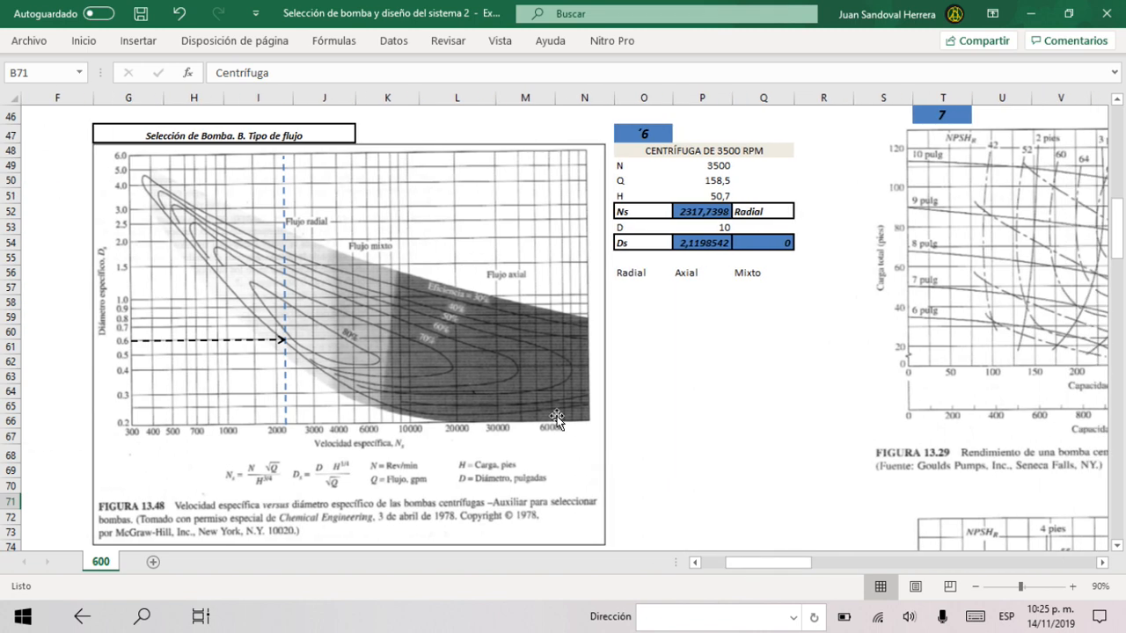
click(696, 165)
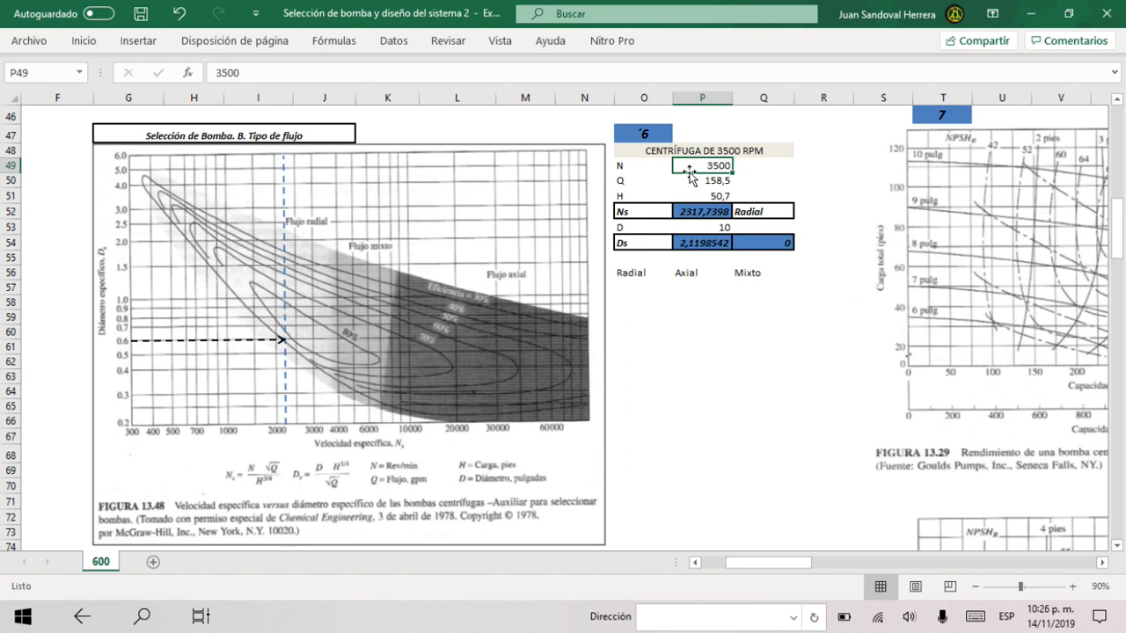
click(722, 187)
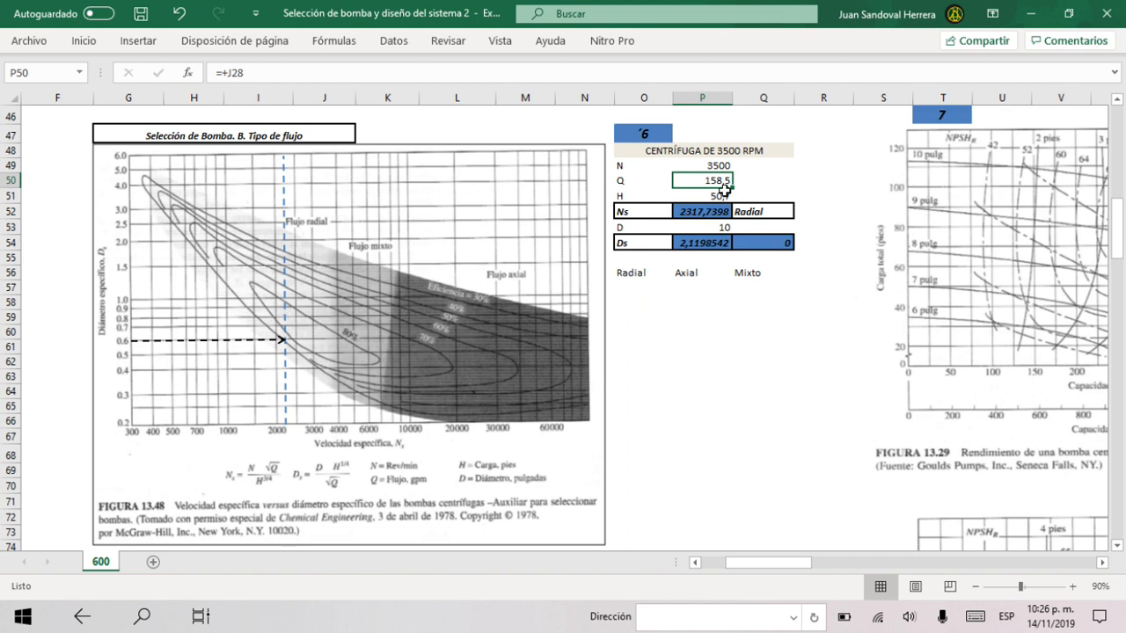
Step: Label the units beside the 3500 rpm centrifugal pump inputs: rpm for N, gpm for Q and pies for H
click(755, 184)
text(gpm)
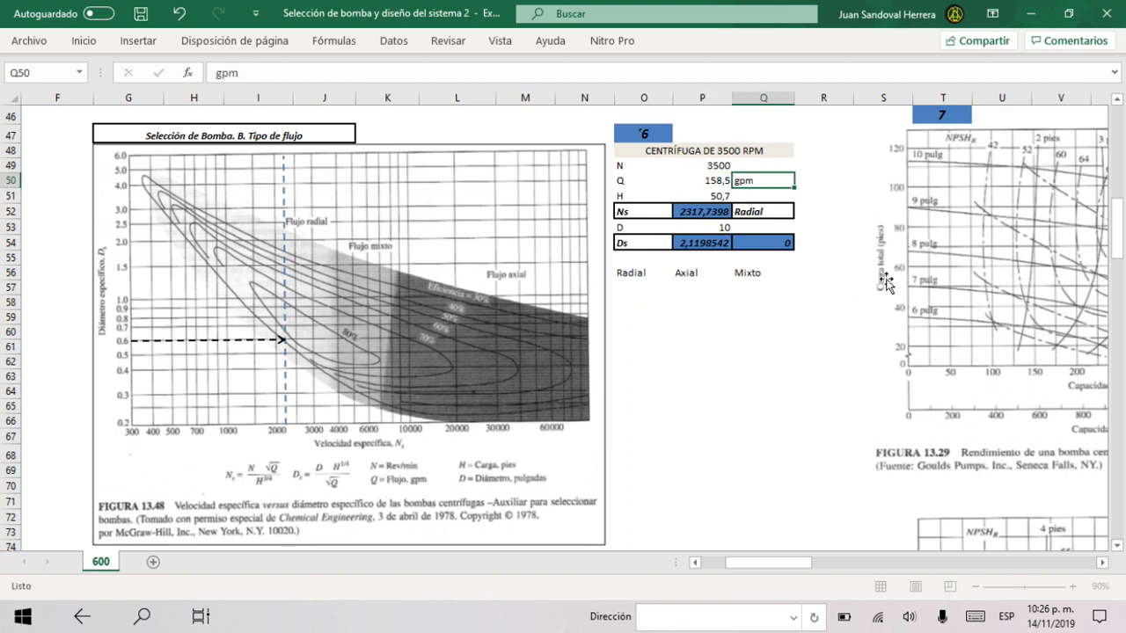
key(Return)
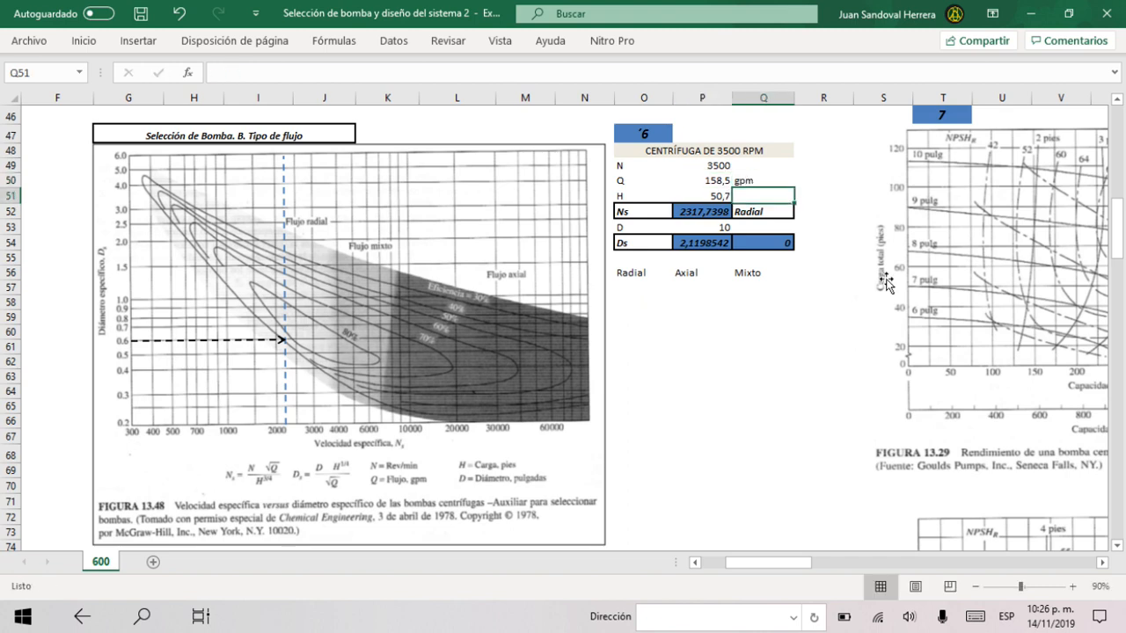
click(750, 169)
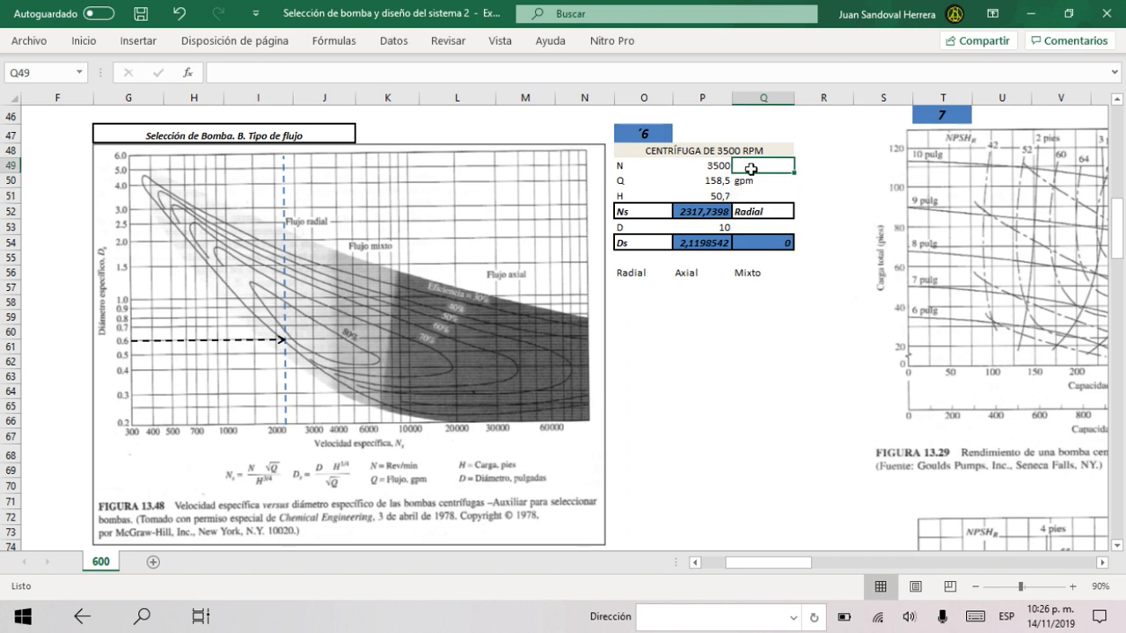
text(rpm)
key(Return)
key(Return)
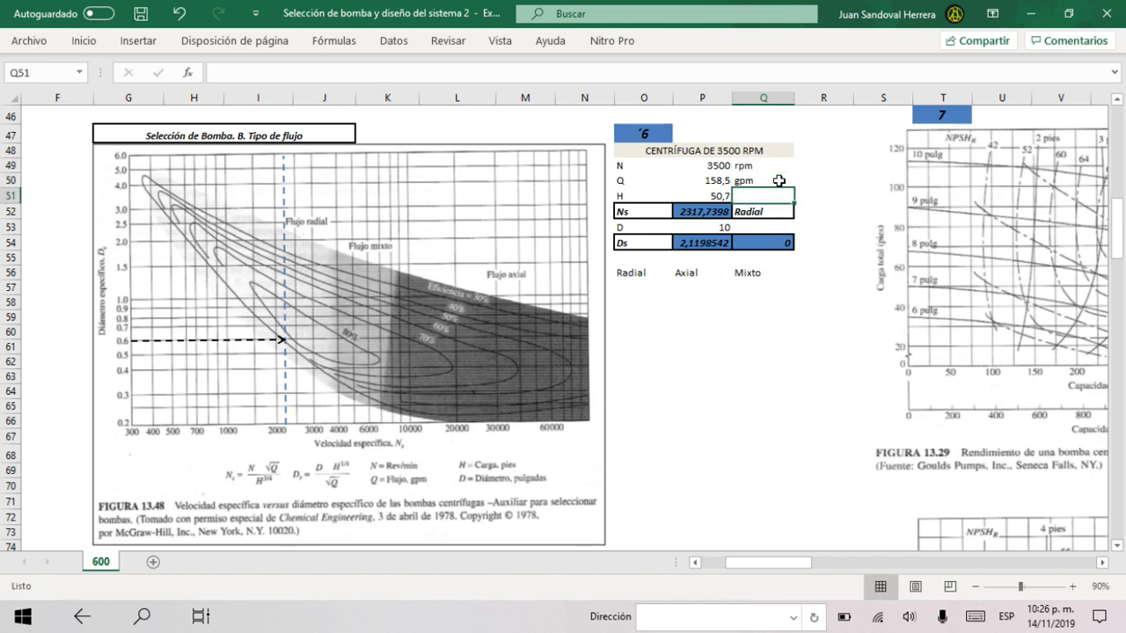
text(pies)
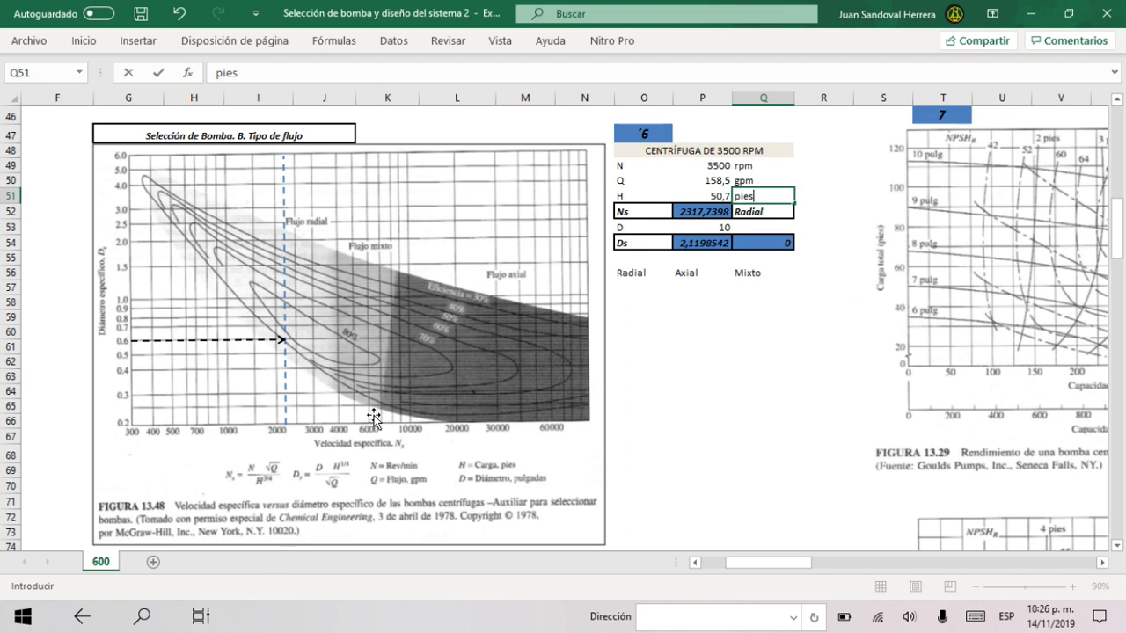
key(Return)
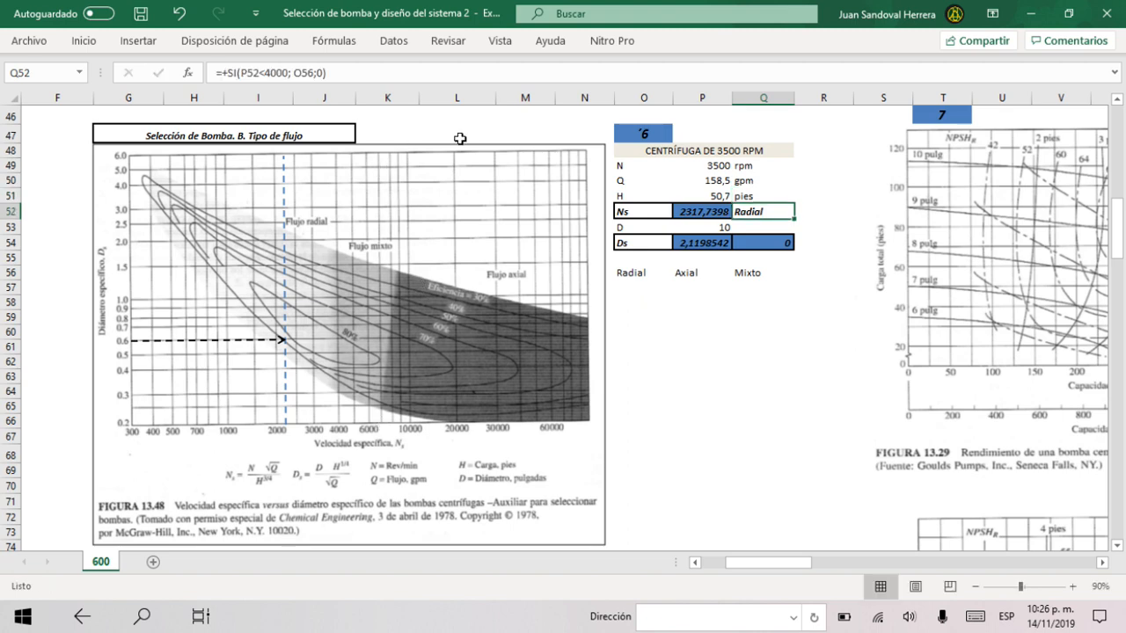
Step: Check the formula in J27 that converts the total head ha from metres to feet
scroll(657, 212, up, 9)
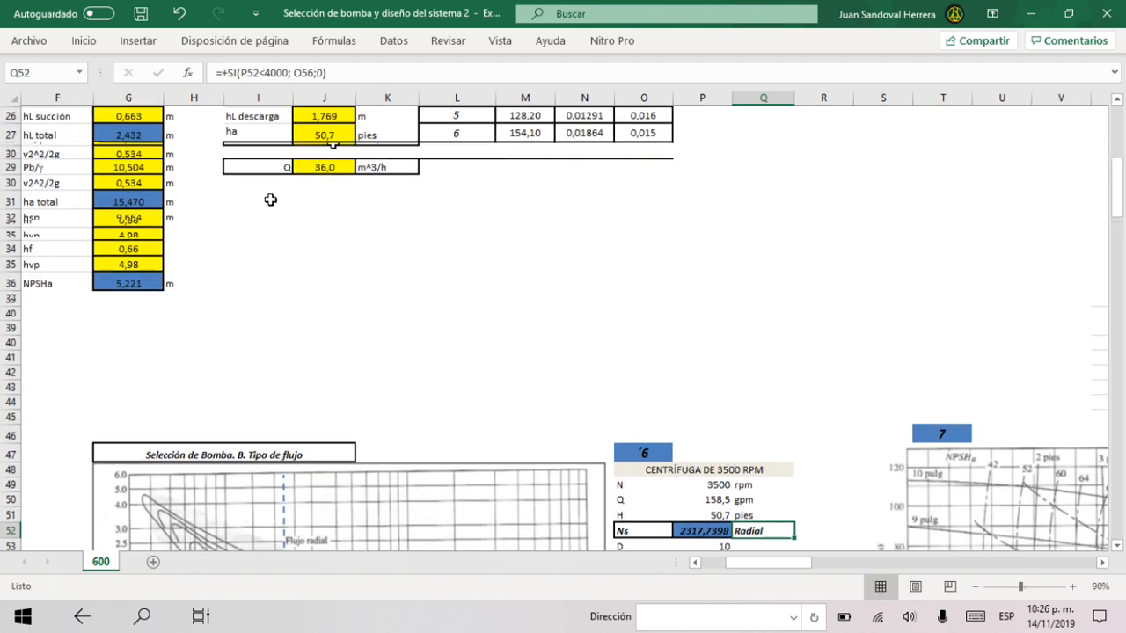
click(335, 249)
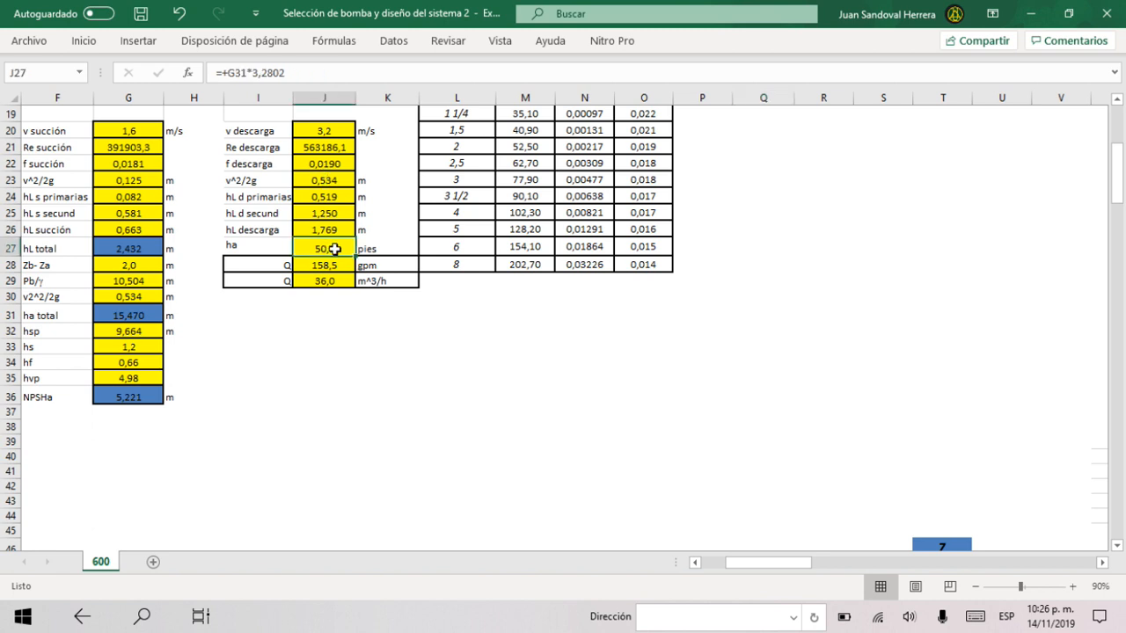
click(305, 73)
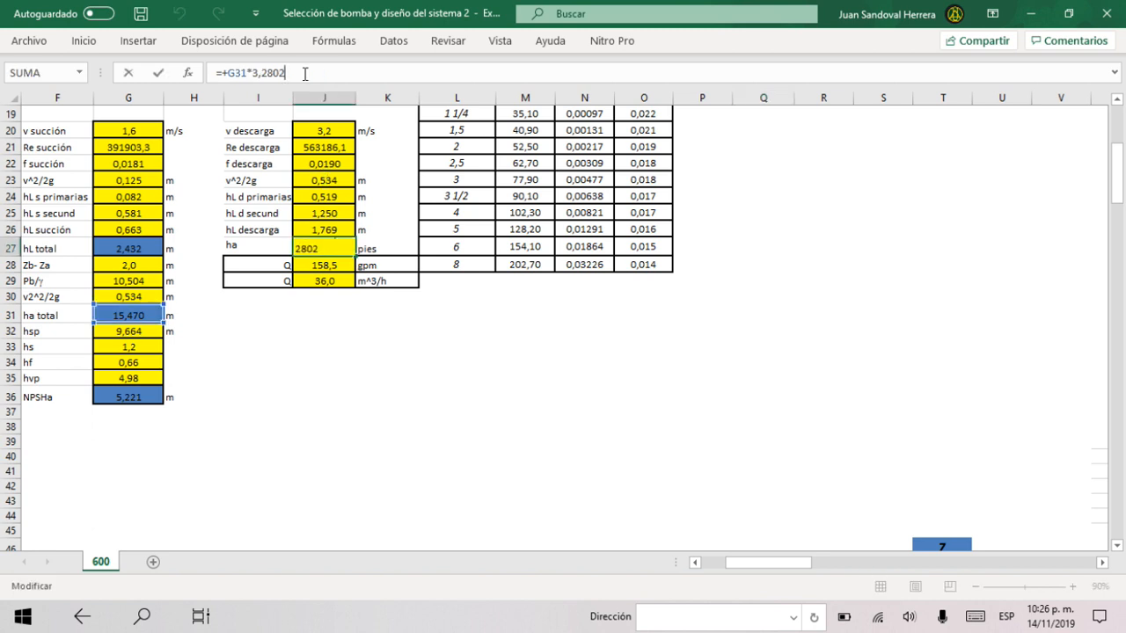
key(Return)
Step: Inspect the specific speed Ns formula in P52 and the diameter D entry in P53
scroll(317, 229, down, 2)
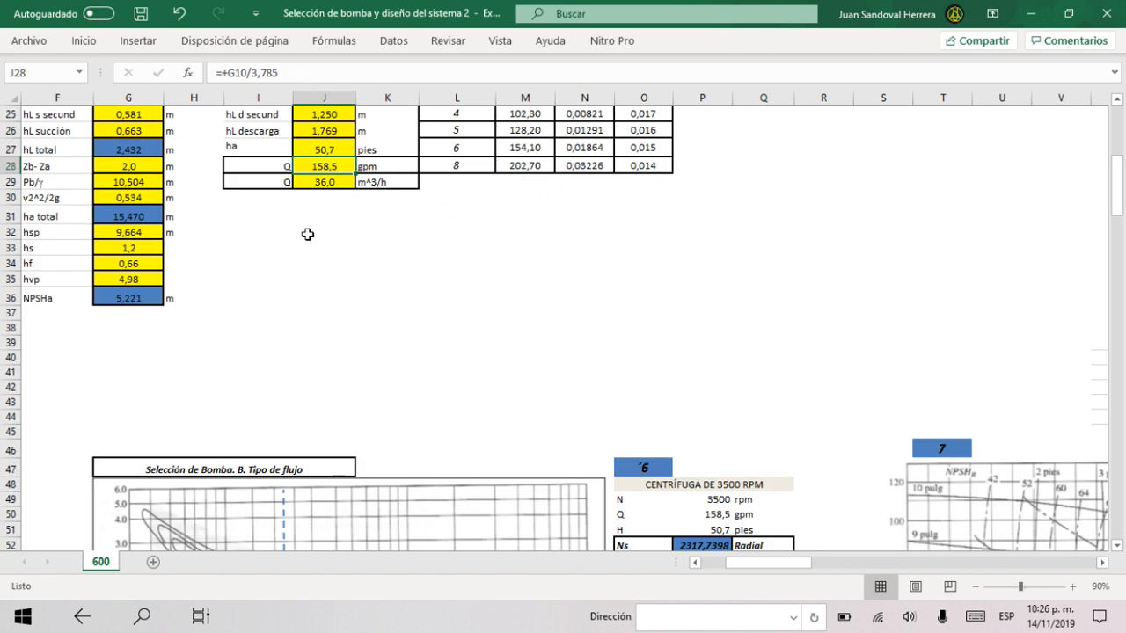
scroll(331, 208, down, 1)
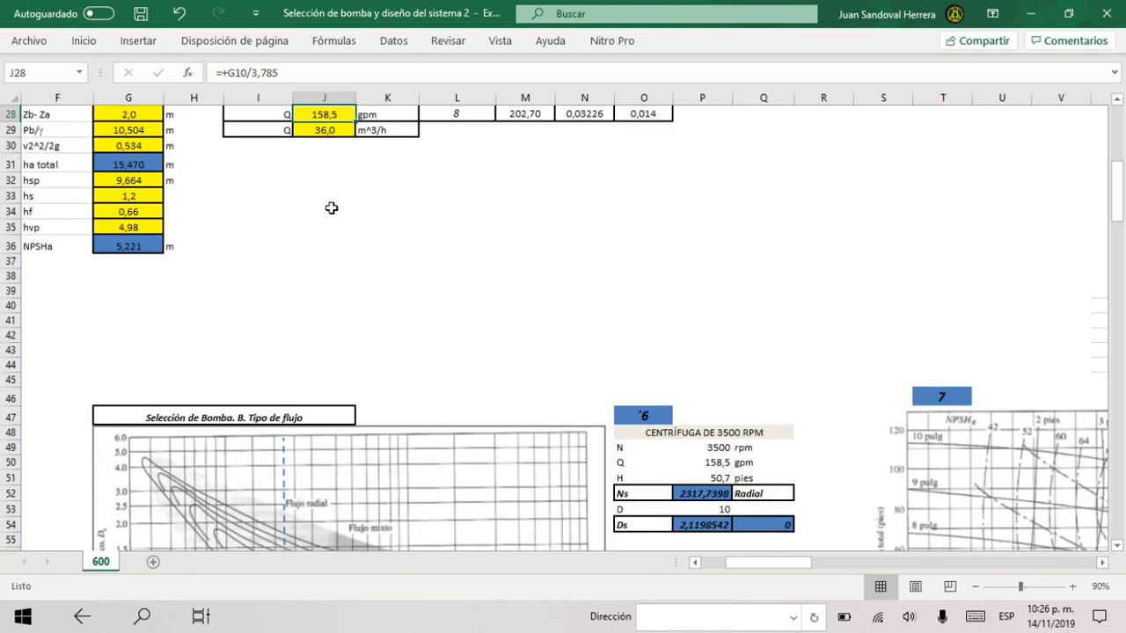
scroll(331, 207, down, 3)
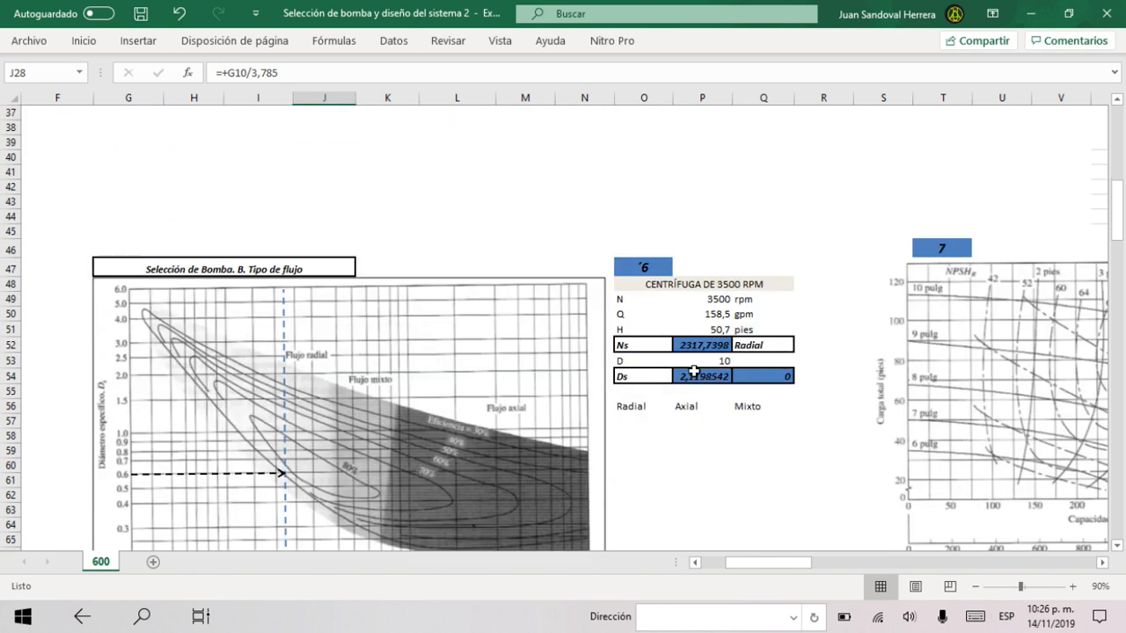
click(710, 346)
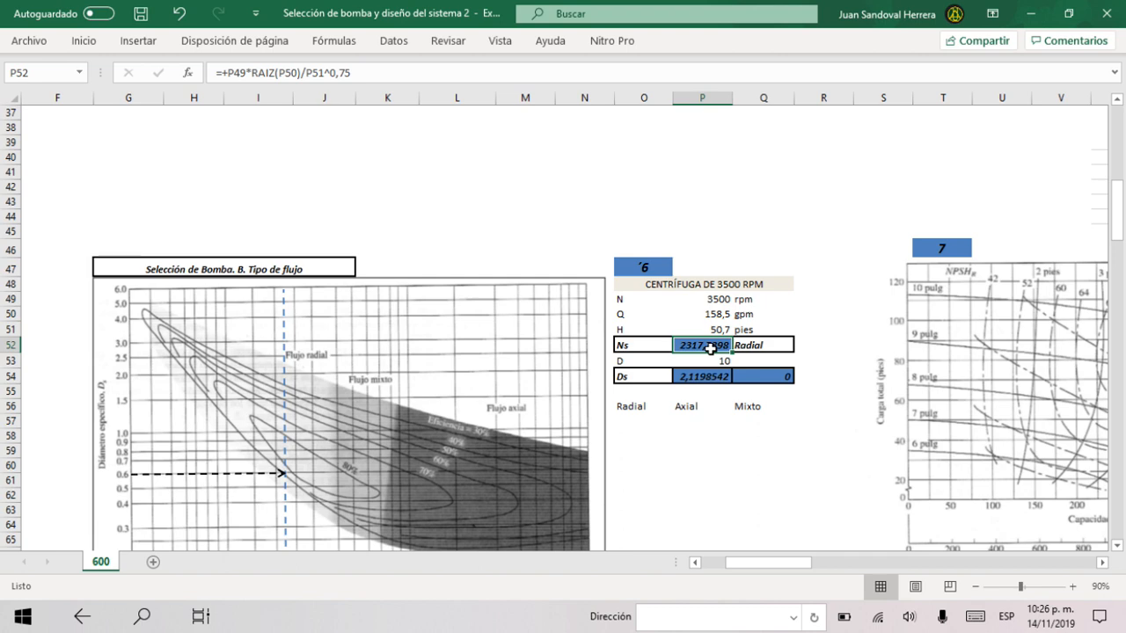
click(712, 361)
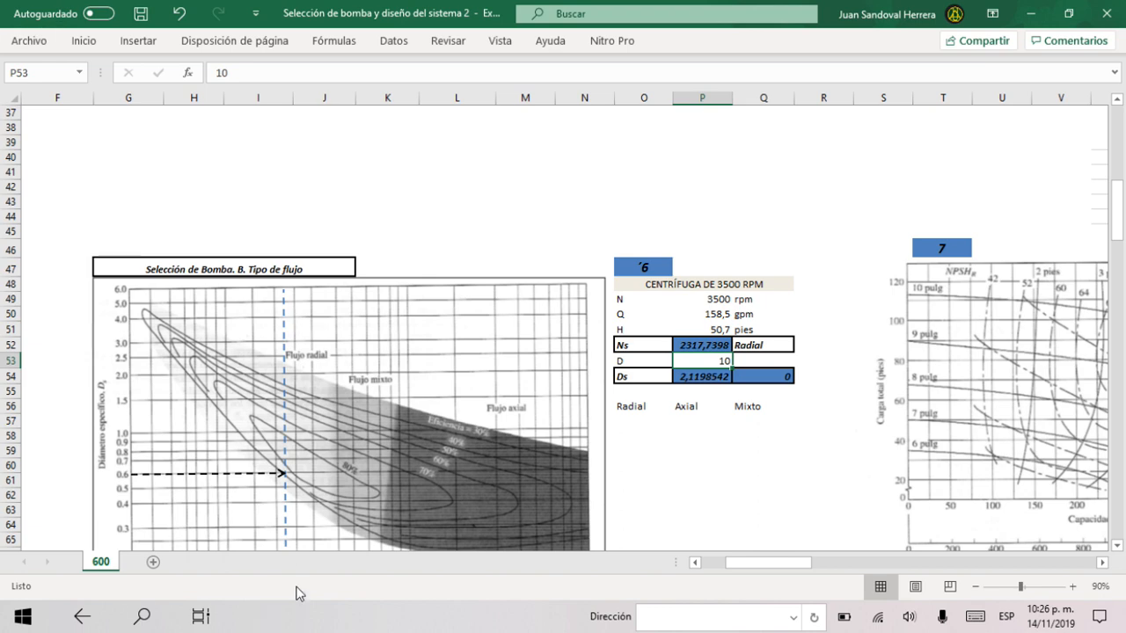
Step: Move the horizontal dashed arrow on the flow type chart down to a specific diameter between 0.4 and 0.5
scroll(299, 343, down, 2)
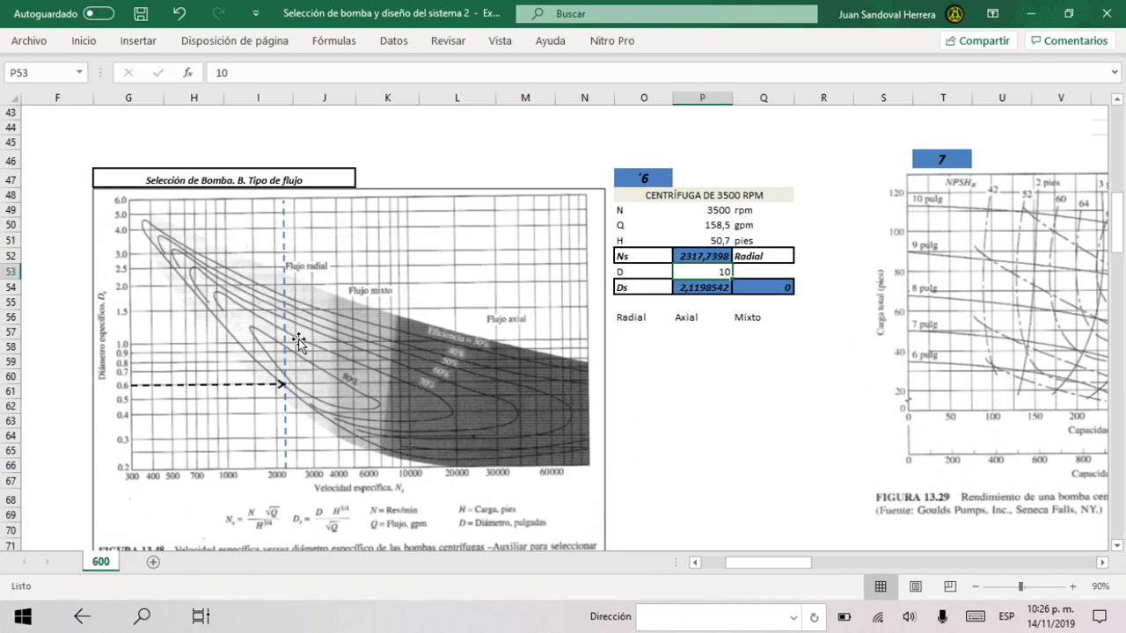
mouse_move(210, 385)
mouse_down()
mouse_move(211, 341)
mouse_move(203, 406)
mouse_move(217, 253)
mouse_move(195, 373)
mouse_move(195, 401)
mouse_move(207, 406)
mouse_up()
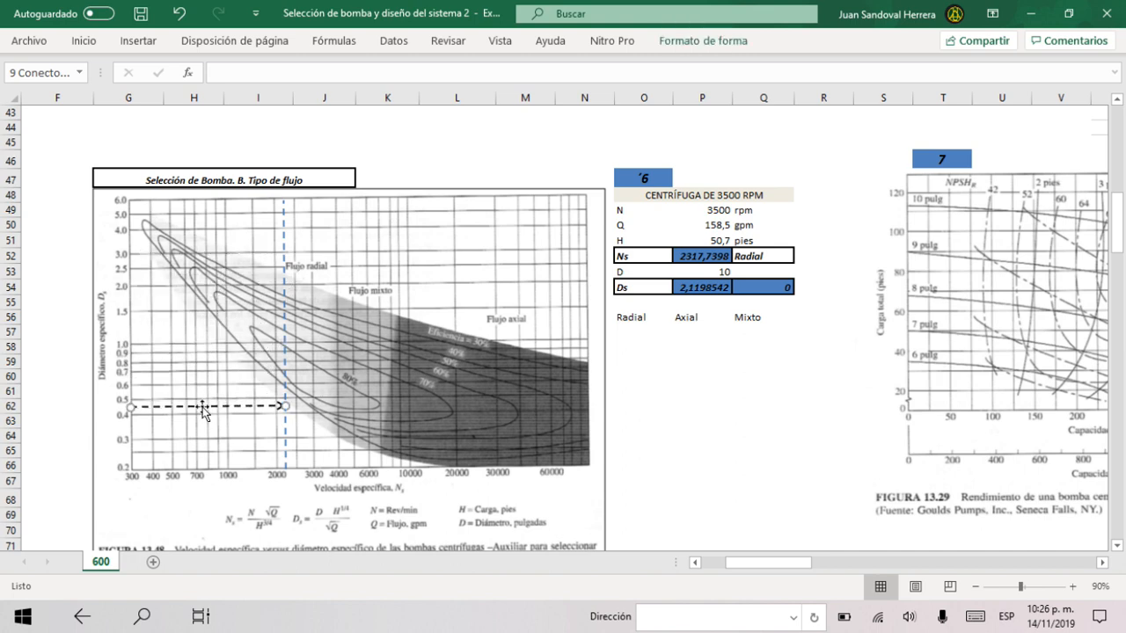
click(701, 270)
Step: Browse the pump performance charts in section 7, comparing Figure 13.29 at 1750 rpm with Figure 13.27 at 3500 rpm
drag(792, 567, 851, 568)
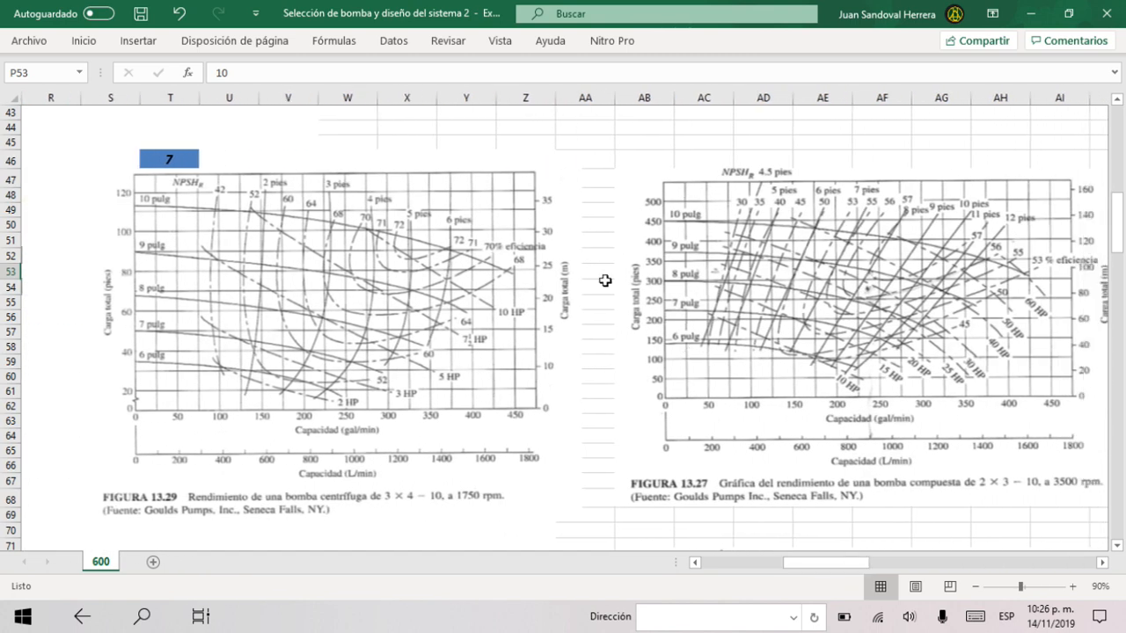
scroll(504, 373, down, 6)
scroll(504, 374, up, 3)
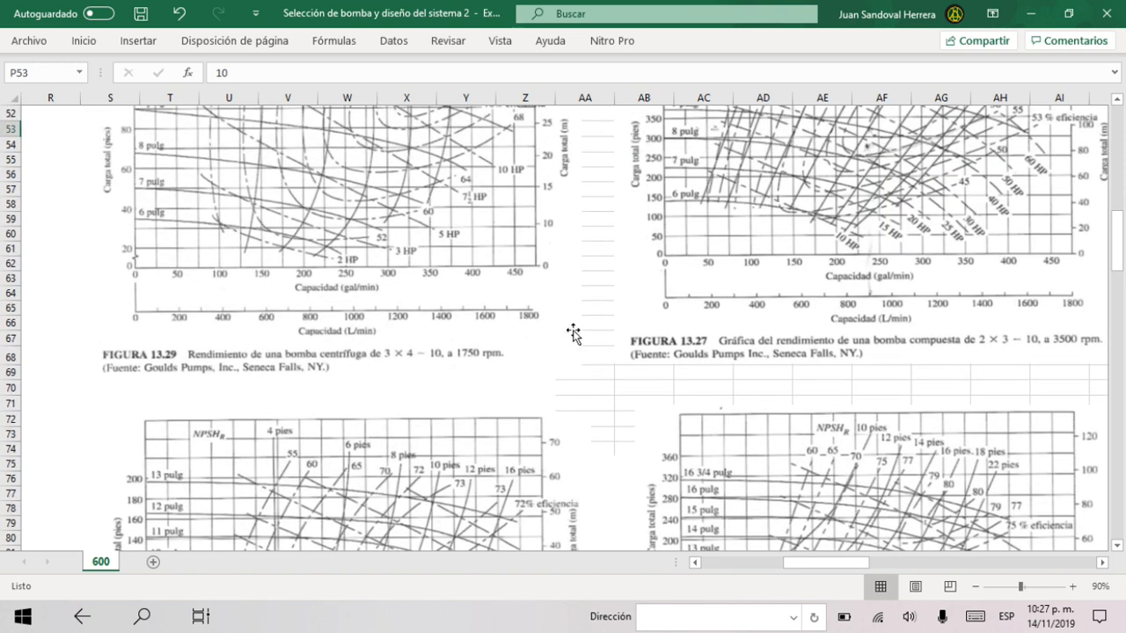
scroll(573, 332, up, 2)
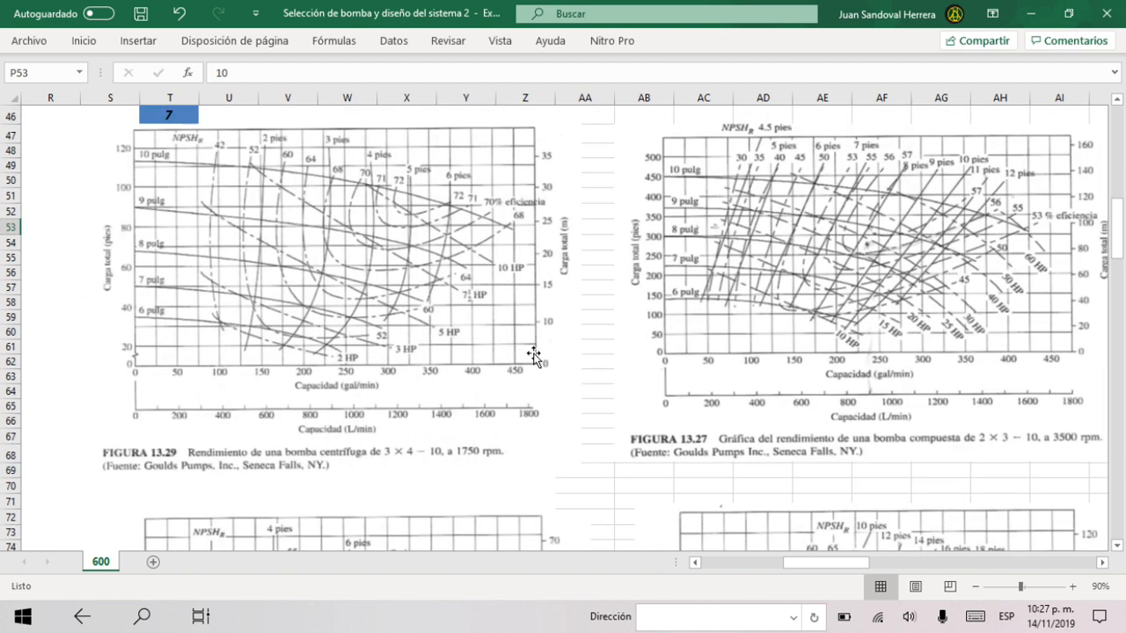
Step: Draw a vertical line on the Figure 13.29 chart from 600 L/min up to a total head of about 52 feet
click(447, 330)
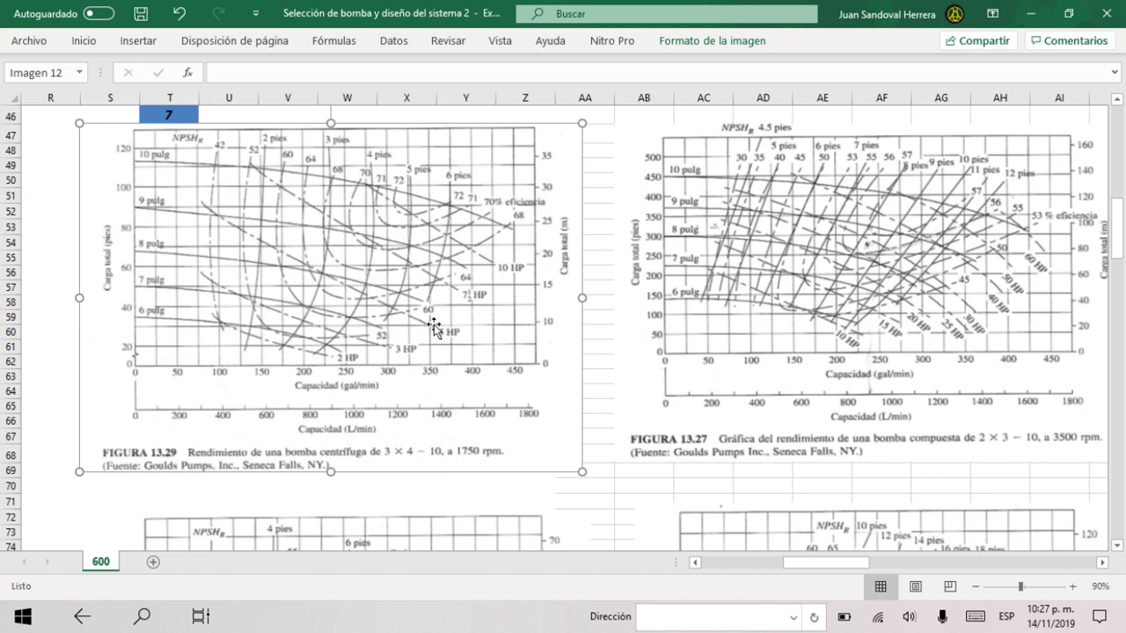
click(138, 41)
scroll(176, 209, up, 3)
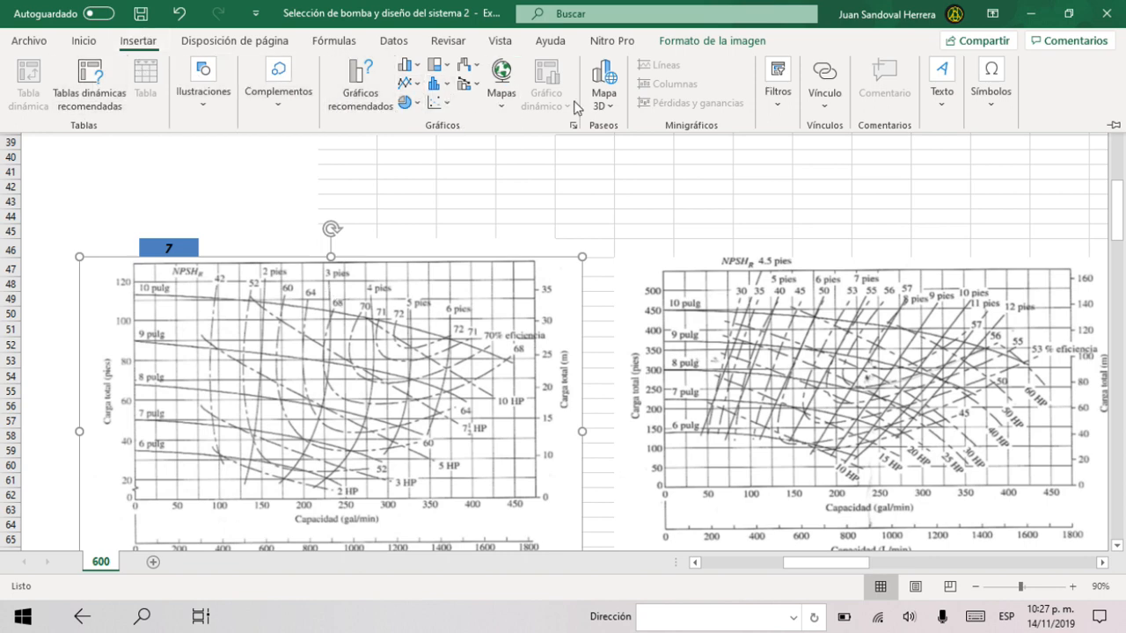
click(212, 109)
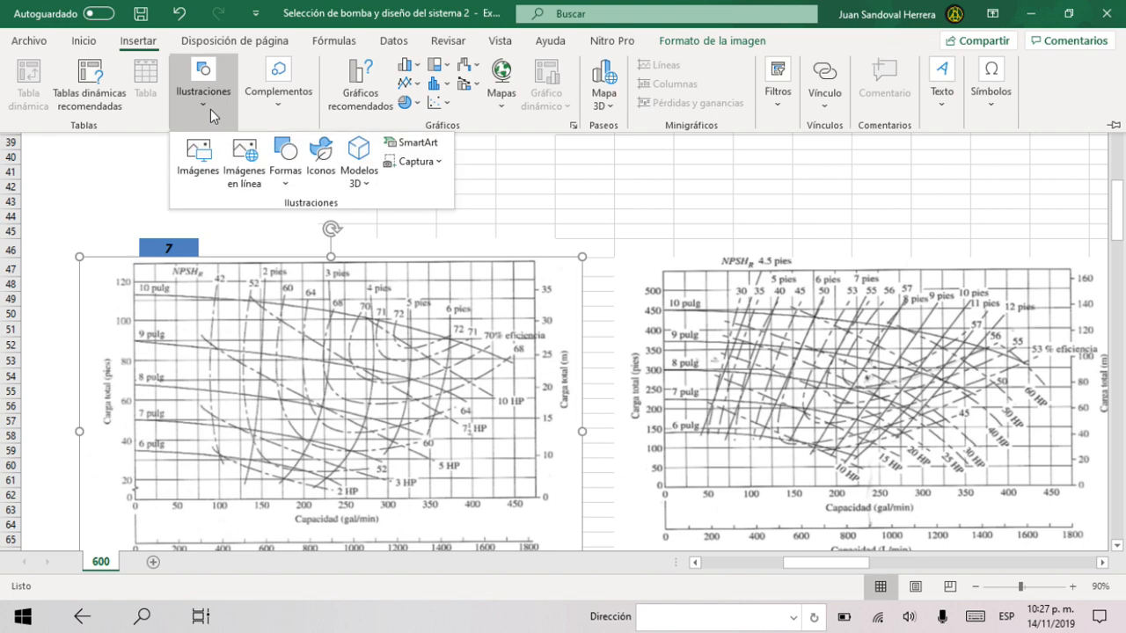
click(291, 185)
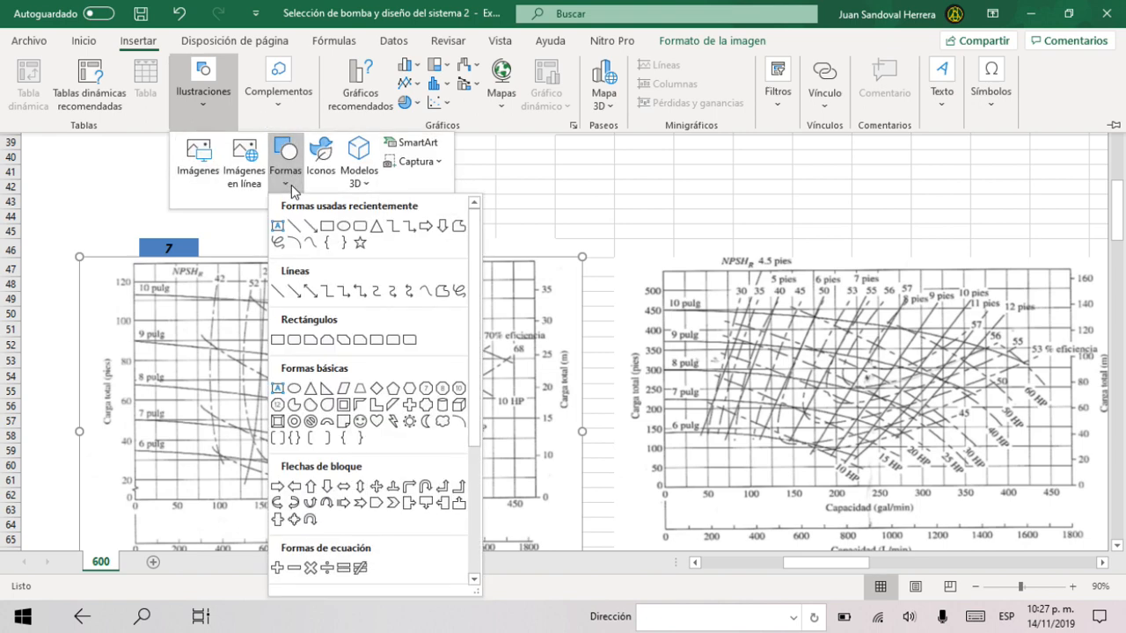
click(294, 226)
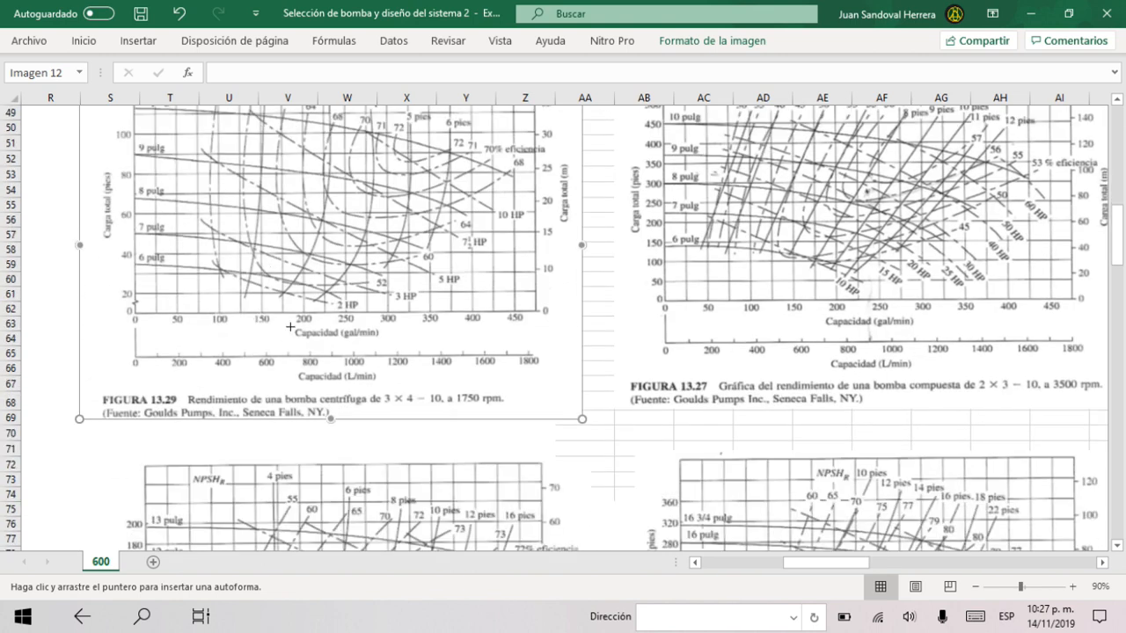
drag(266, 356, 264, 225)
drag(265, 225, 266, 226)
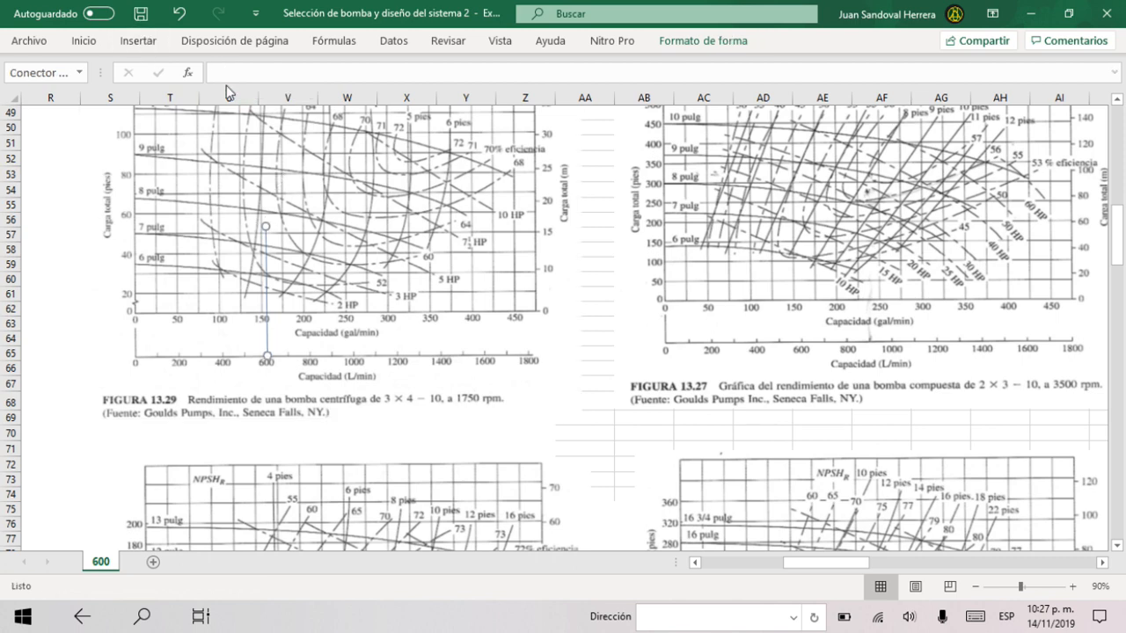
Step: Draw a horizontal line on Figure 13.29 from the total head axis at about 52 feet to the vertical line's upper end
click(140, 44)
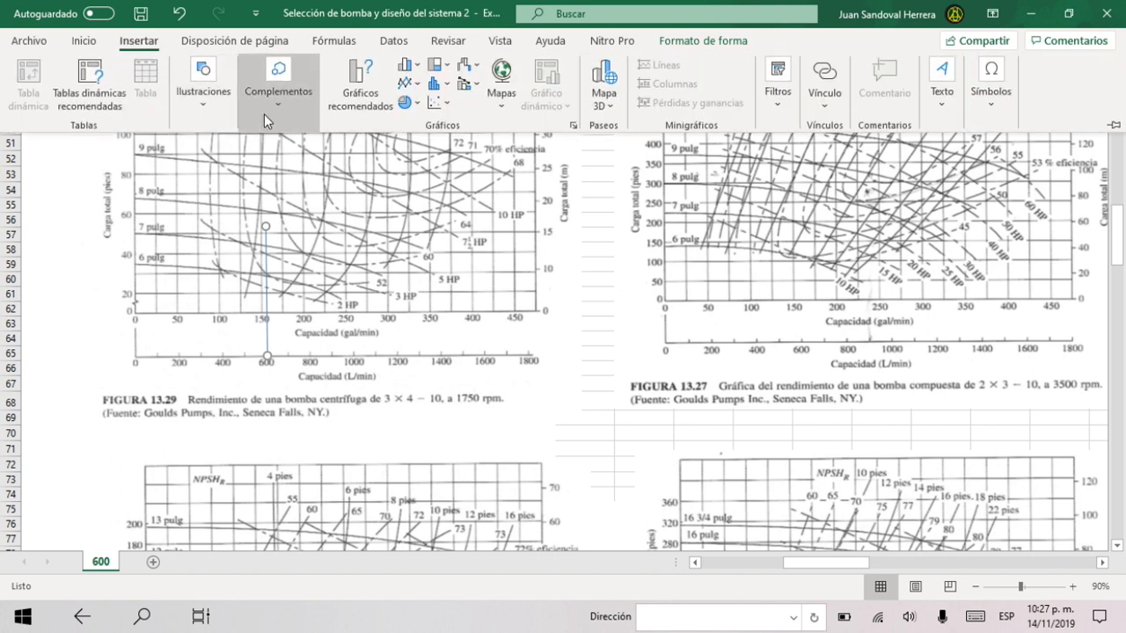
click(219, 104)
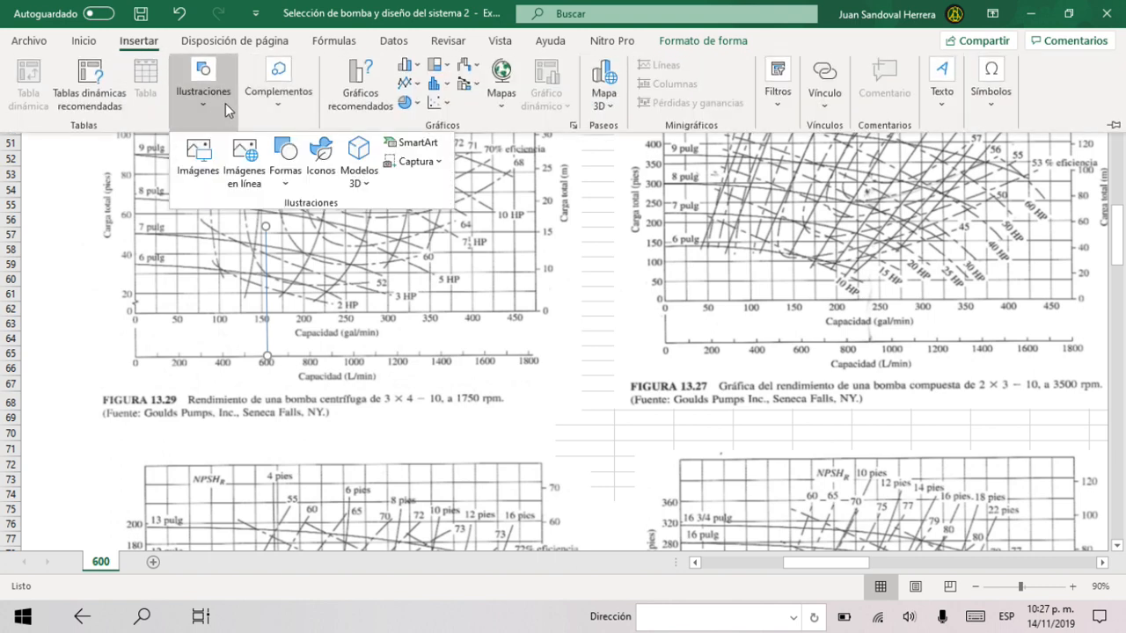
click(287, 171)
click(301, 220)
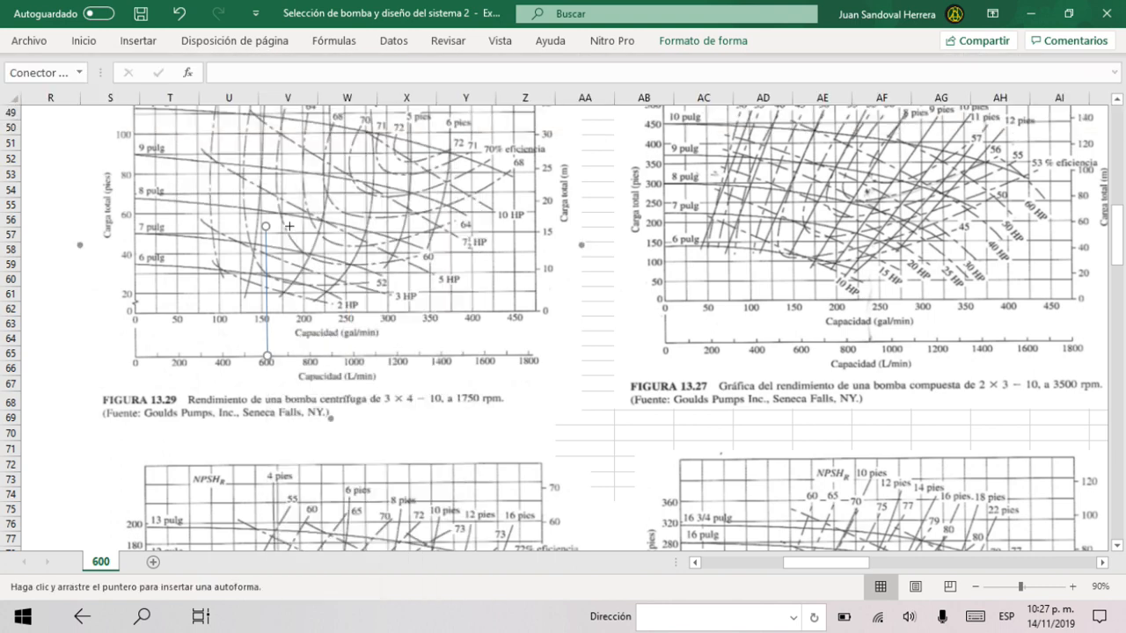
drag(138, 230, 265, 230)
scroll(320, 281, up, 1)
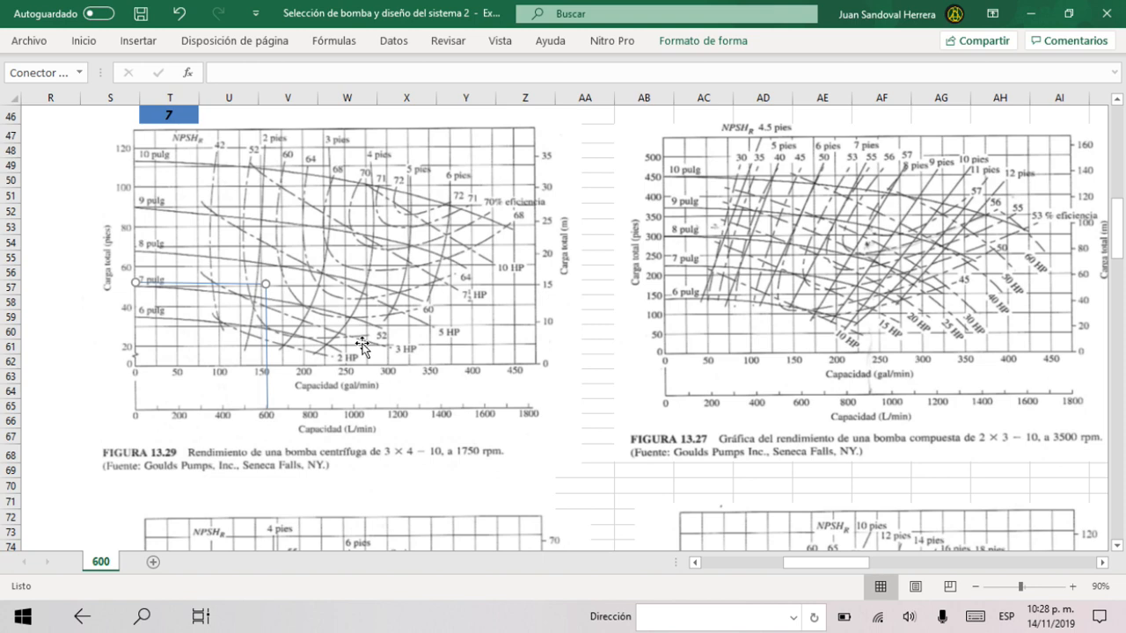
Step: Draw a short vertical line on the Figure 13.27 chart from 600 L/min up to just below the 50-foot head level
click(761, 383)
drag(801, 565, 821, 564)
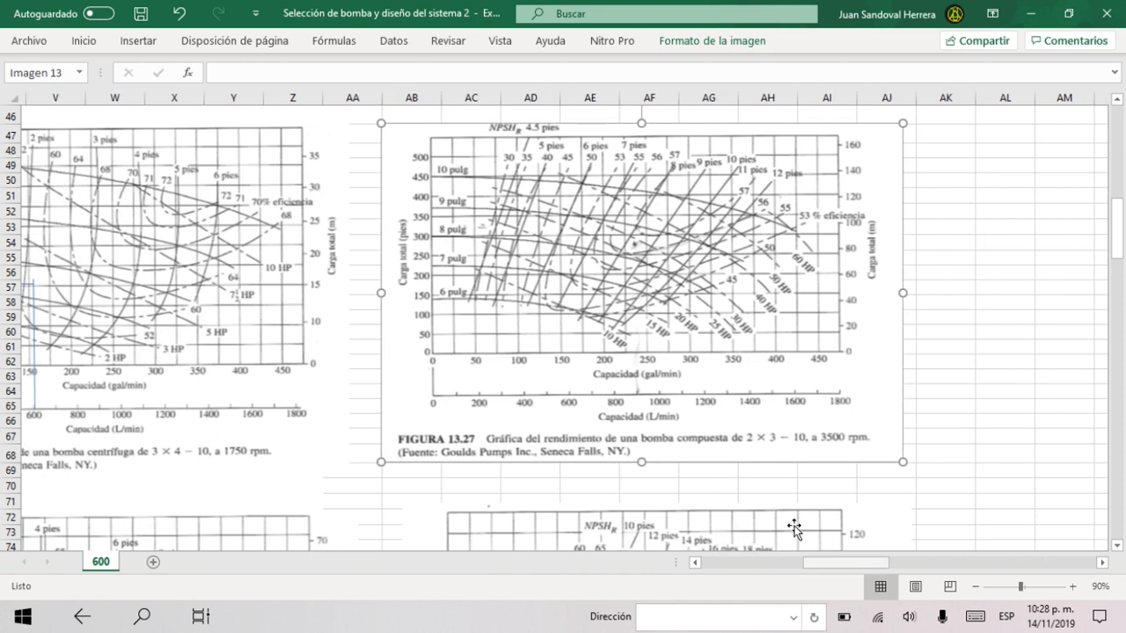
click(141, 41)
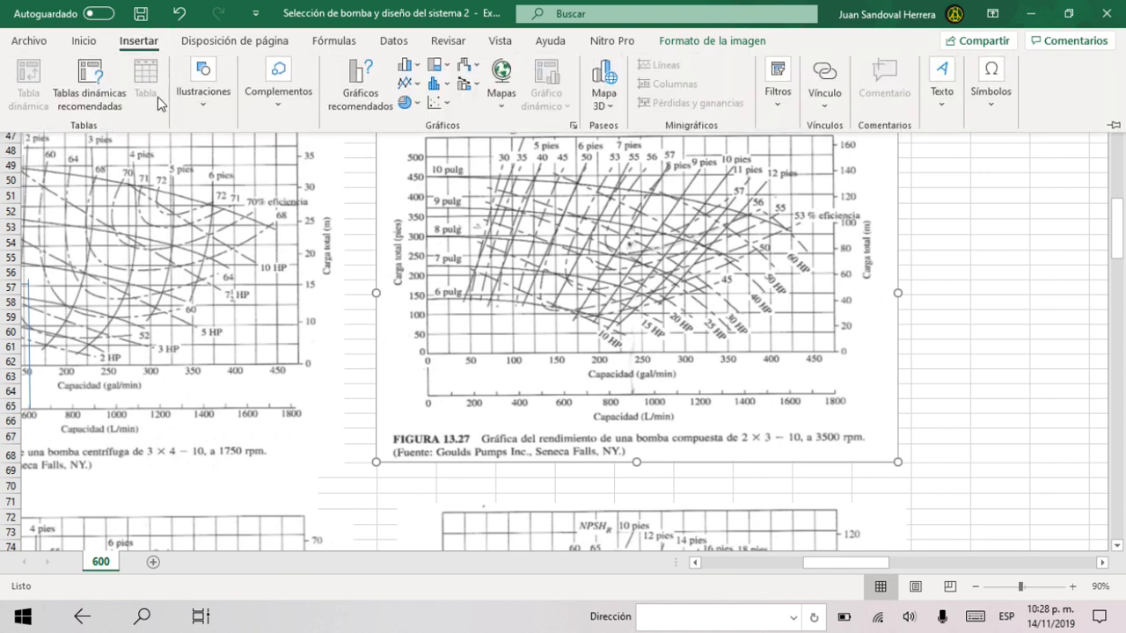
click(202, 84)
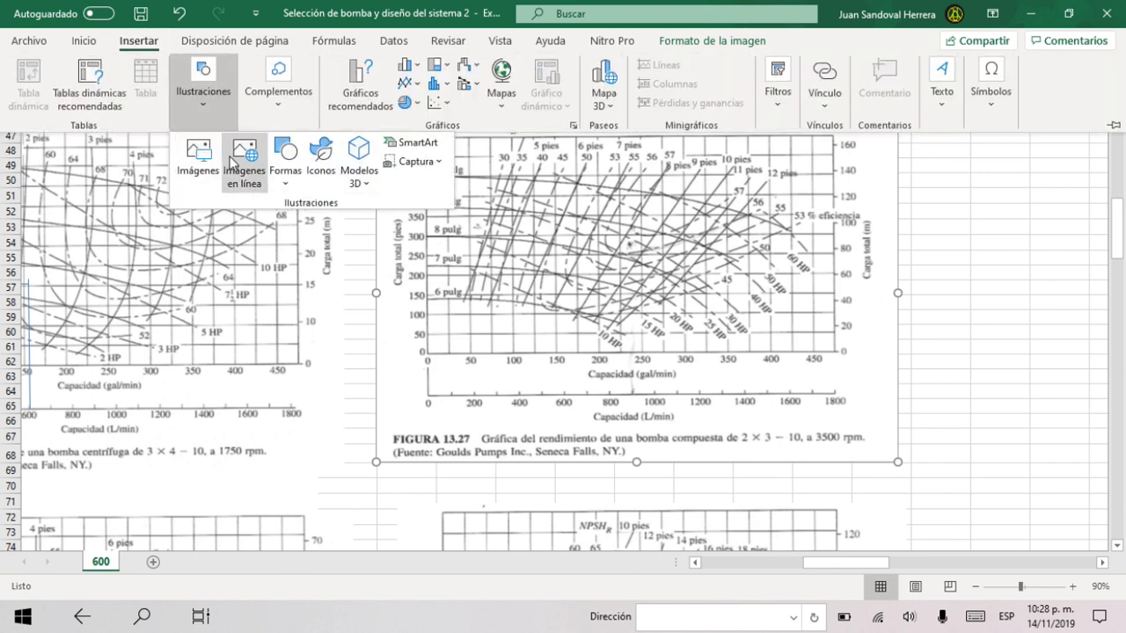
click(285, 158)
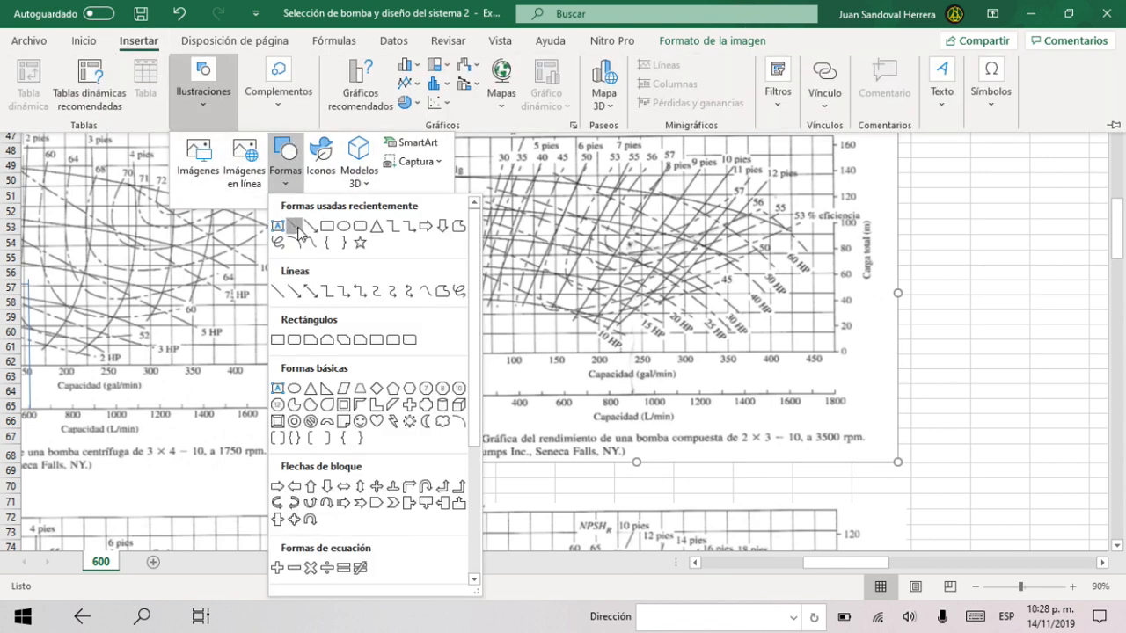
click(298, 231)
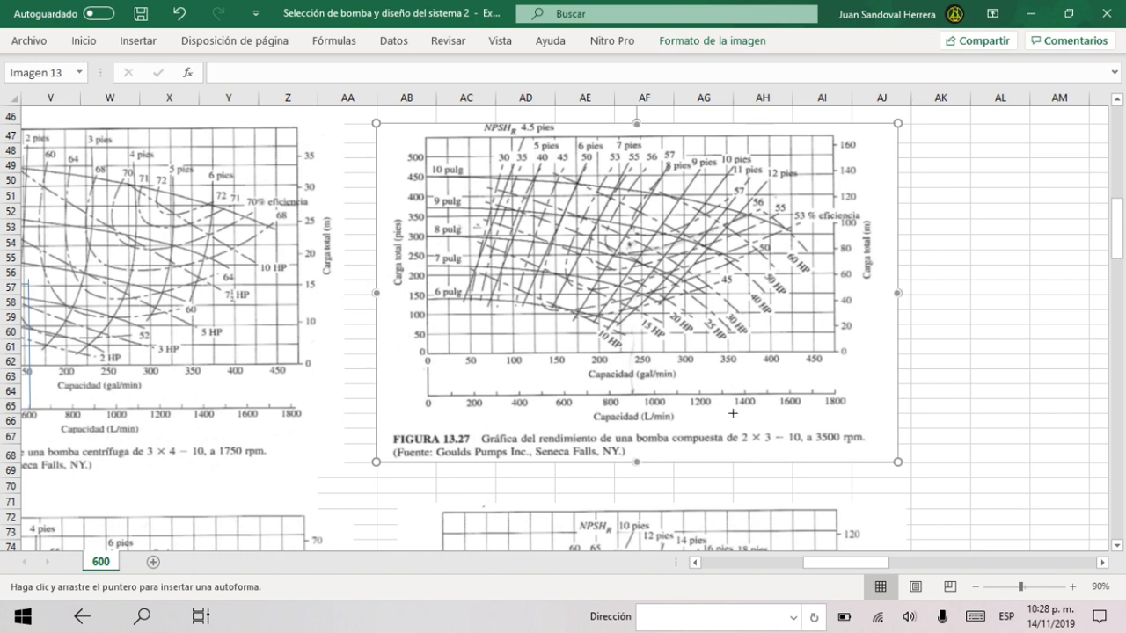
mouse_move(564, 394)
mouse_down()
mouse_move(558, 318)
mouse_move(565, 341)
mouse_up()
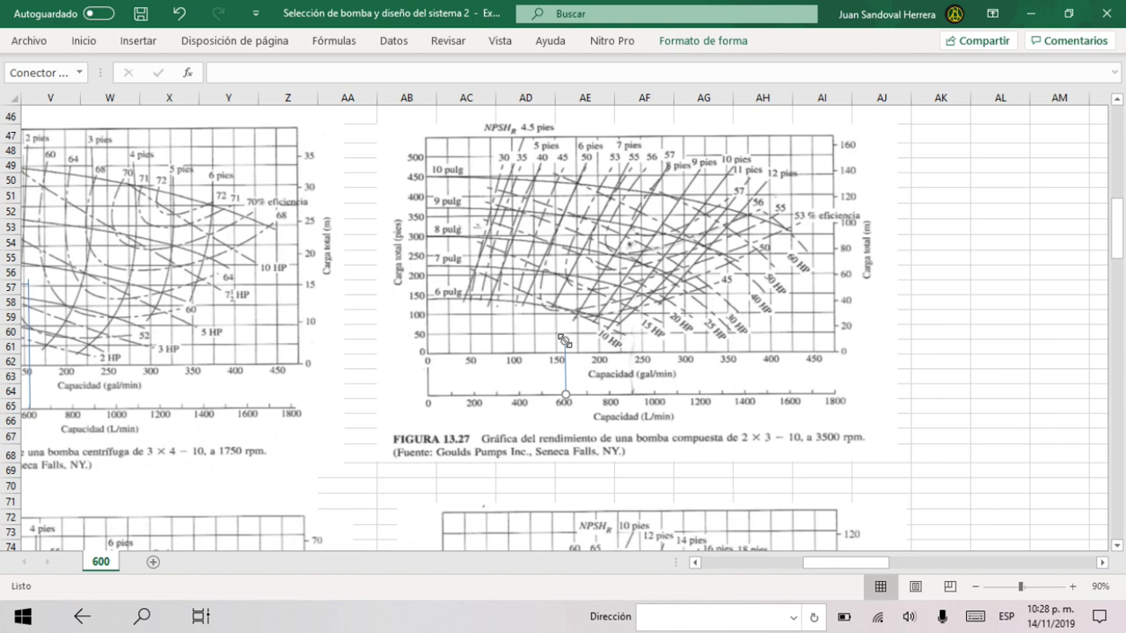
Step: Draw a horizontal line on Figure 13.27 from the vertical line's upper end to the total head axis
click(141, 42)
click(217, 118)
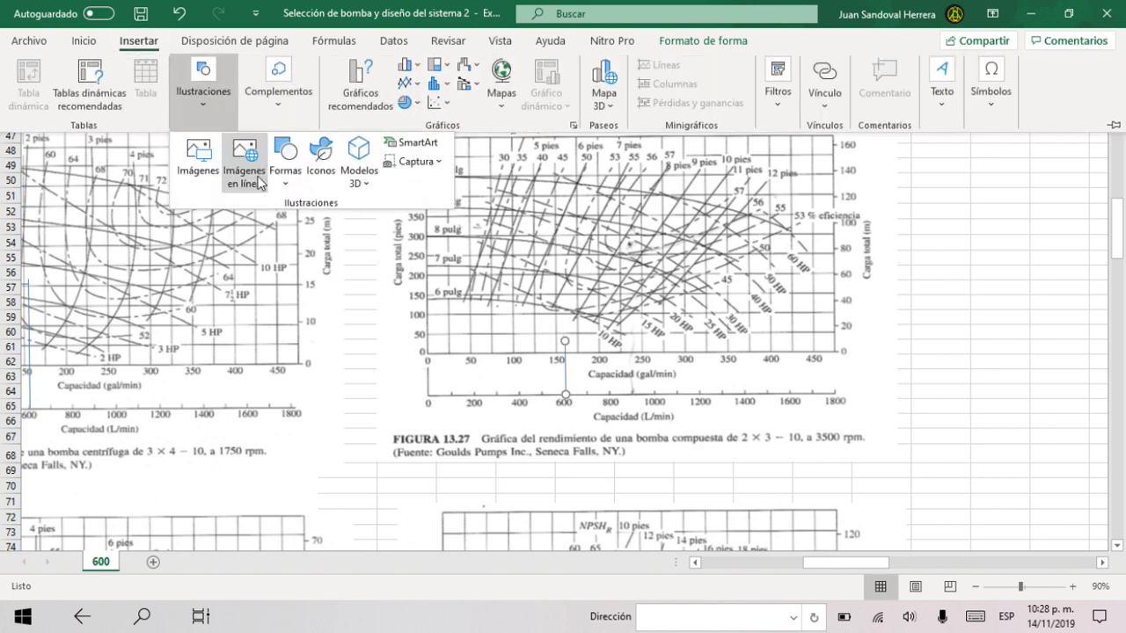
click(288, 184)
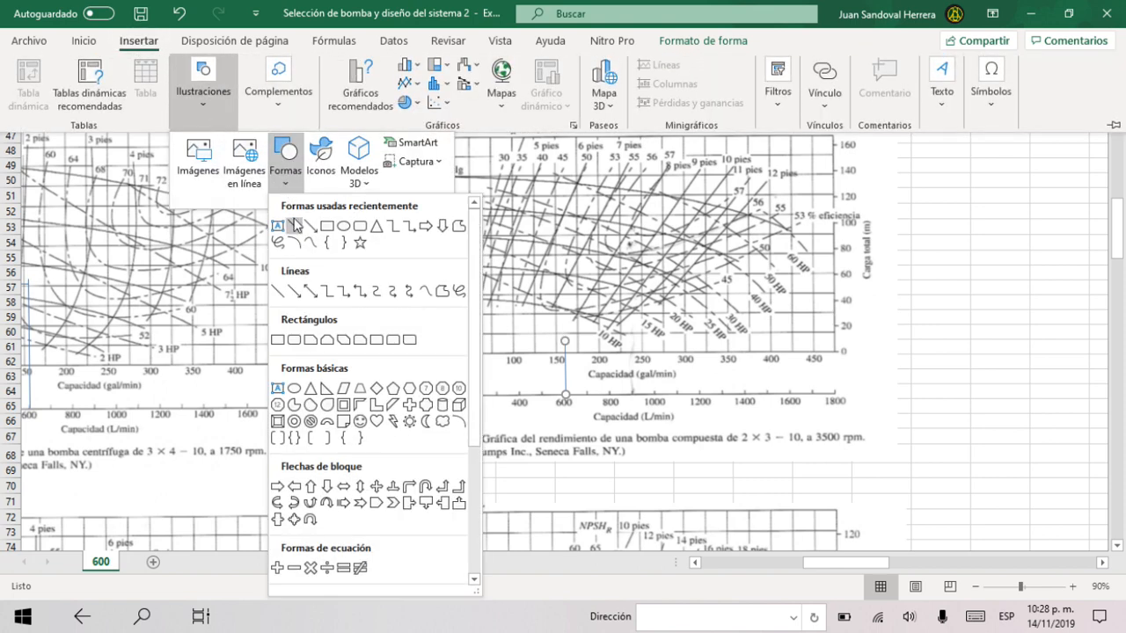
click(295, 226)
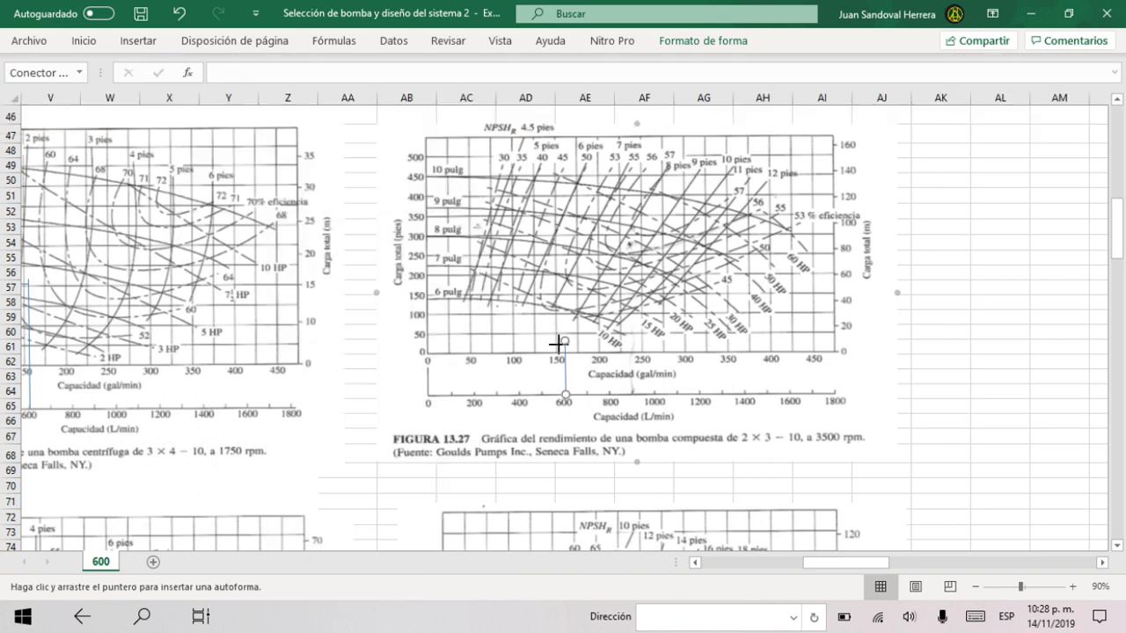
drag(557, 344, 425, 341)
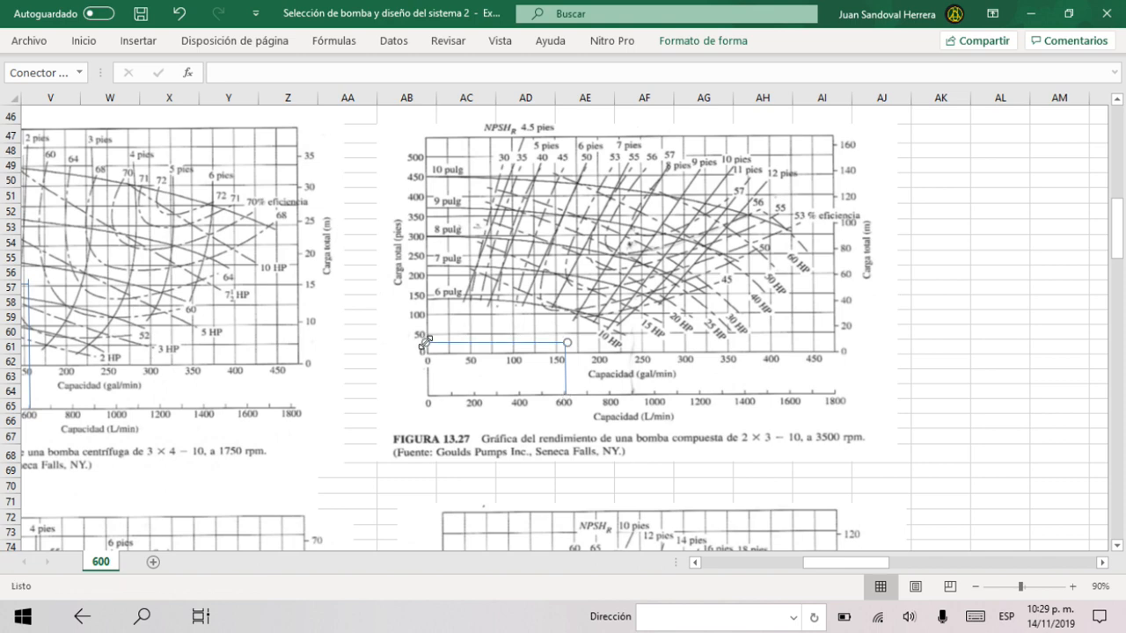
Step: Group the vertical and horizontal marker lines on Figure 13.27 into one object
ctrl+click(565, 373)
right_click(566, 371)
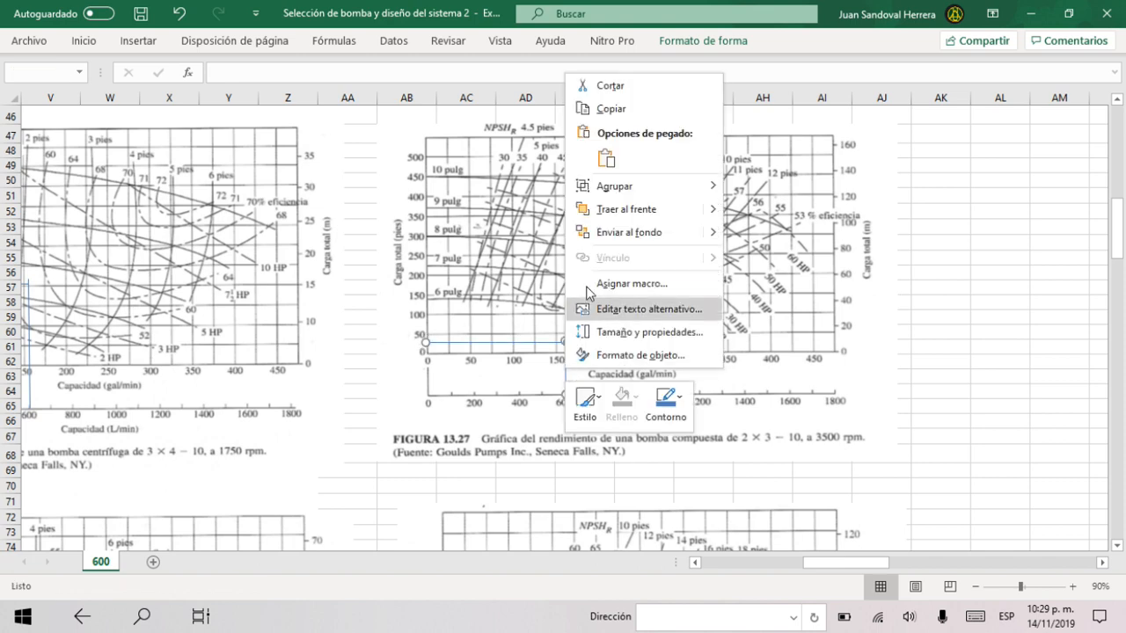
mouse_move(605, 190)
click(729, 188)
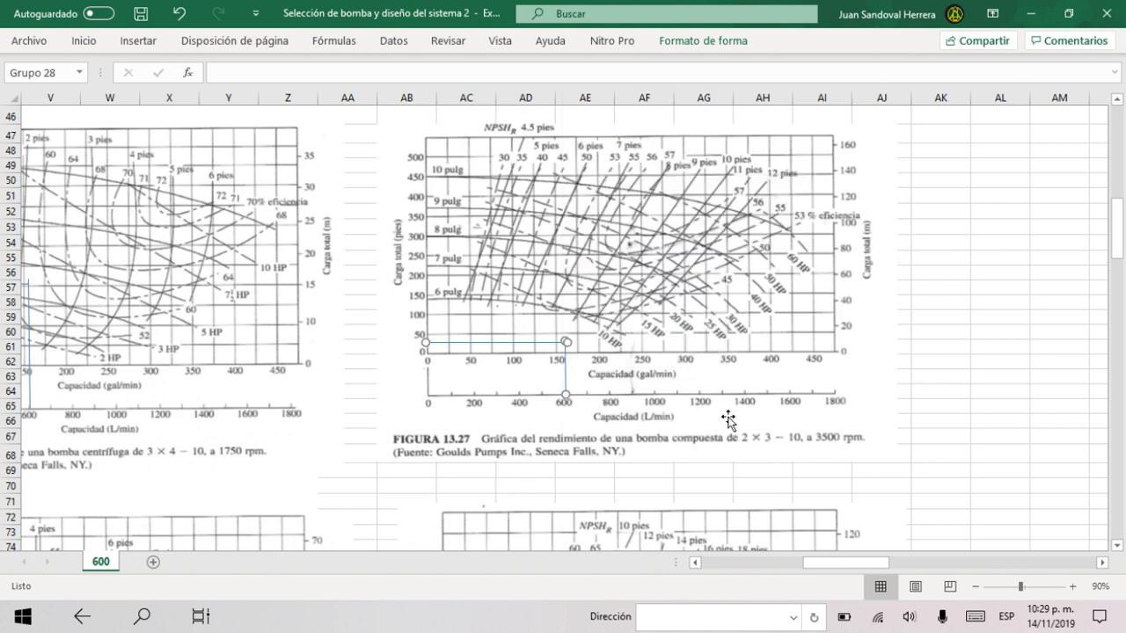
Step: Copy the grouped marker lines of Figure 13.27 to the clipboard
scroll(730, 413, down, 7)
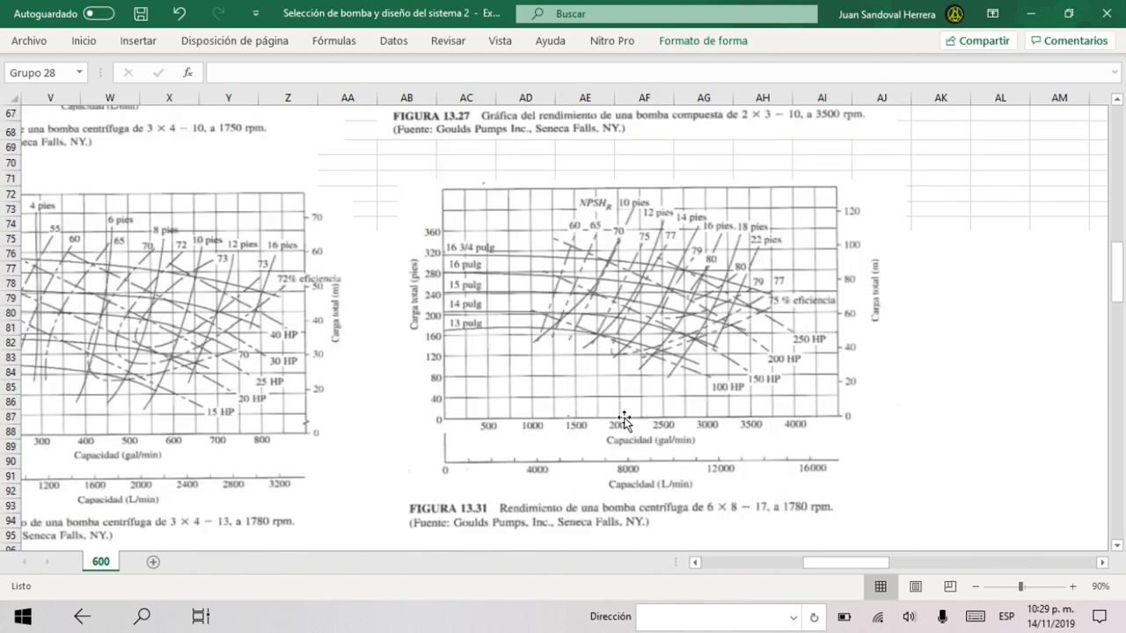
scroll(623, 421, up, 3)
click(85, 44)
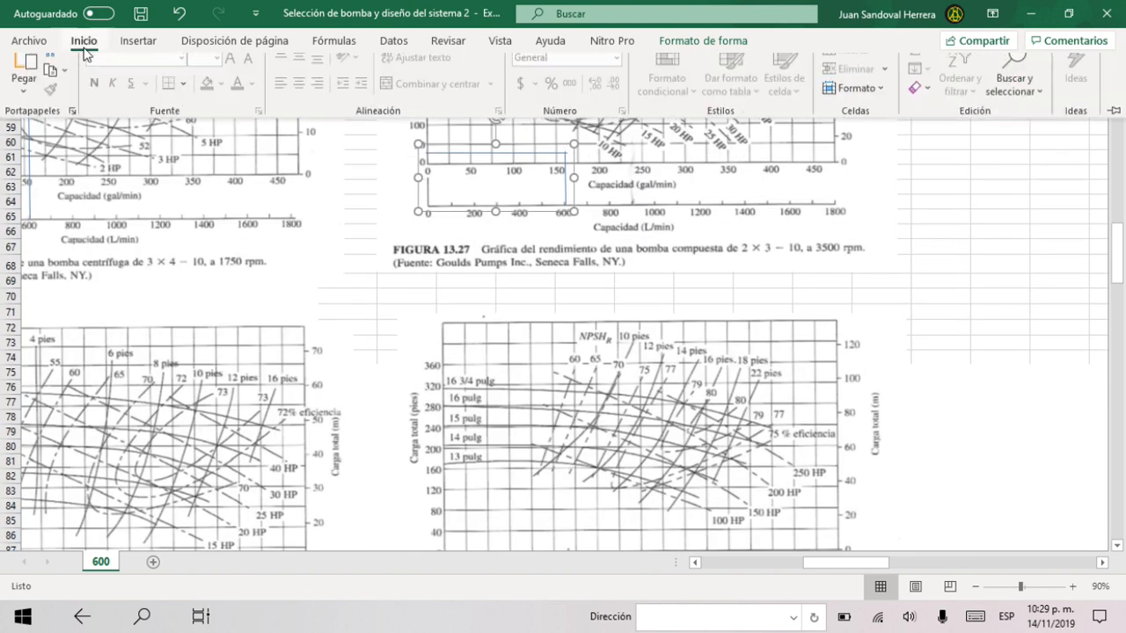
click(86, 48)
double_click(87, 47)
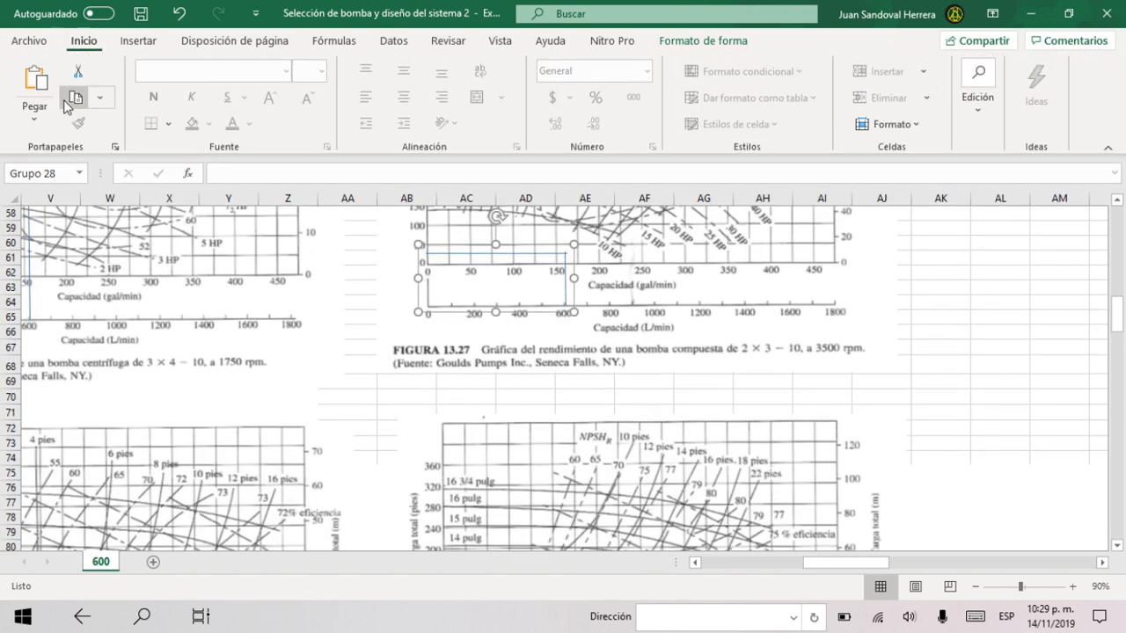
click(70, 99)
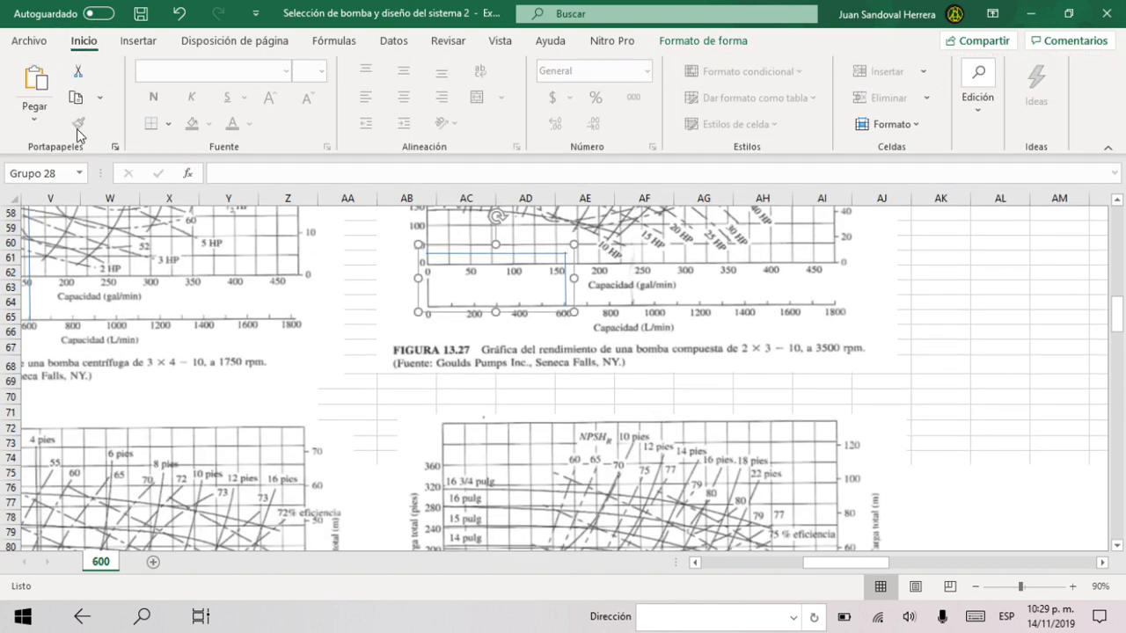
click(35, 113)
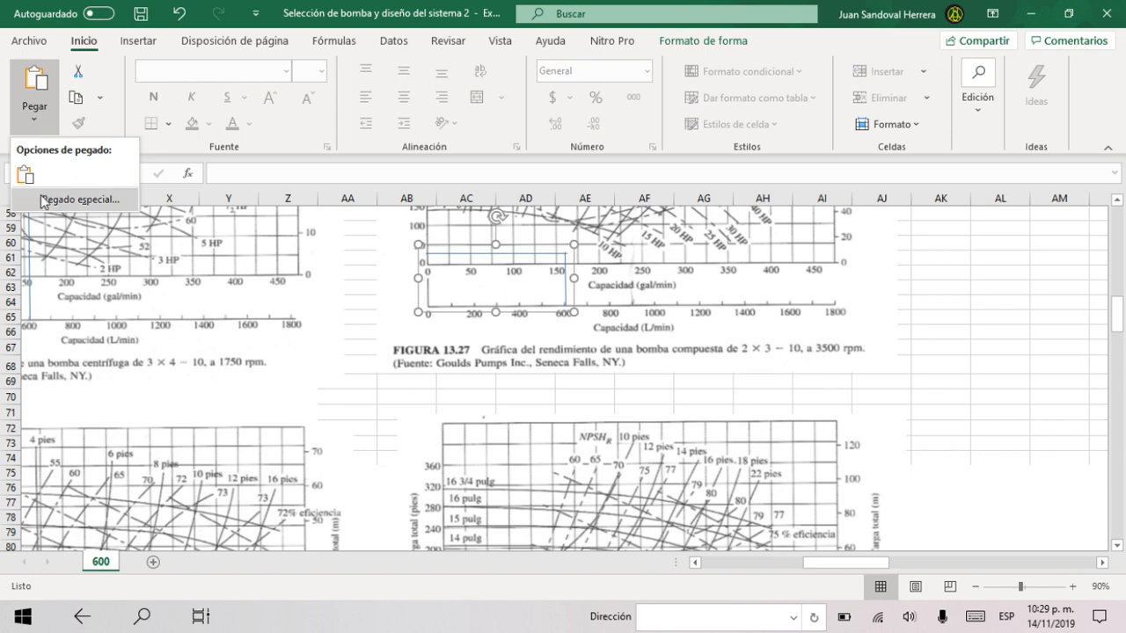
click(510, 362)
Step: Duplicate the Figure 13.27 chart image, placing the copy over the original with a slight offset
scroll(507, 356, down, 4)
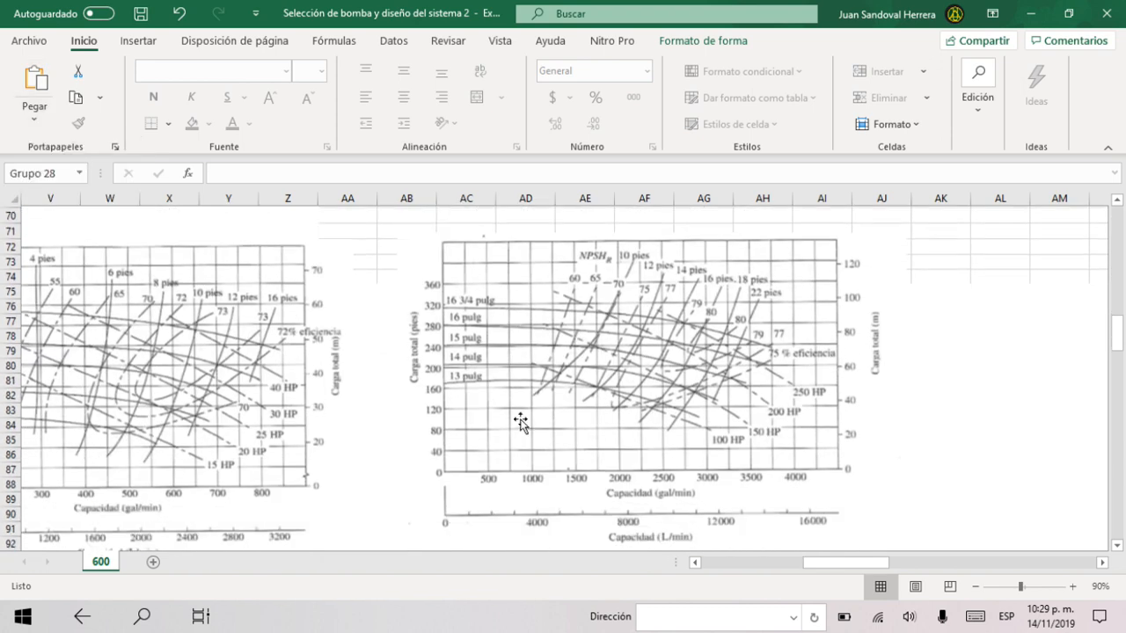
scroll(530, 384, up, 4)
click(511, 370)
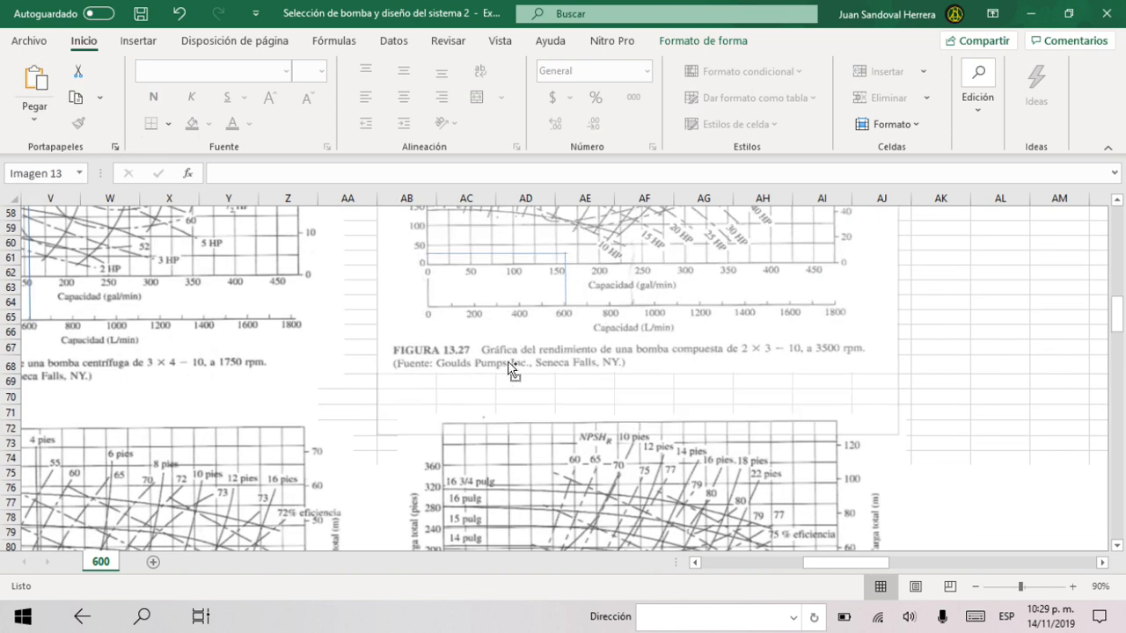
drag(508, 362, 574, 313)
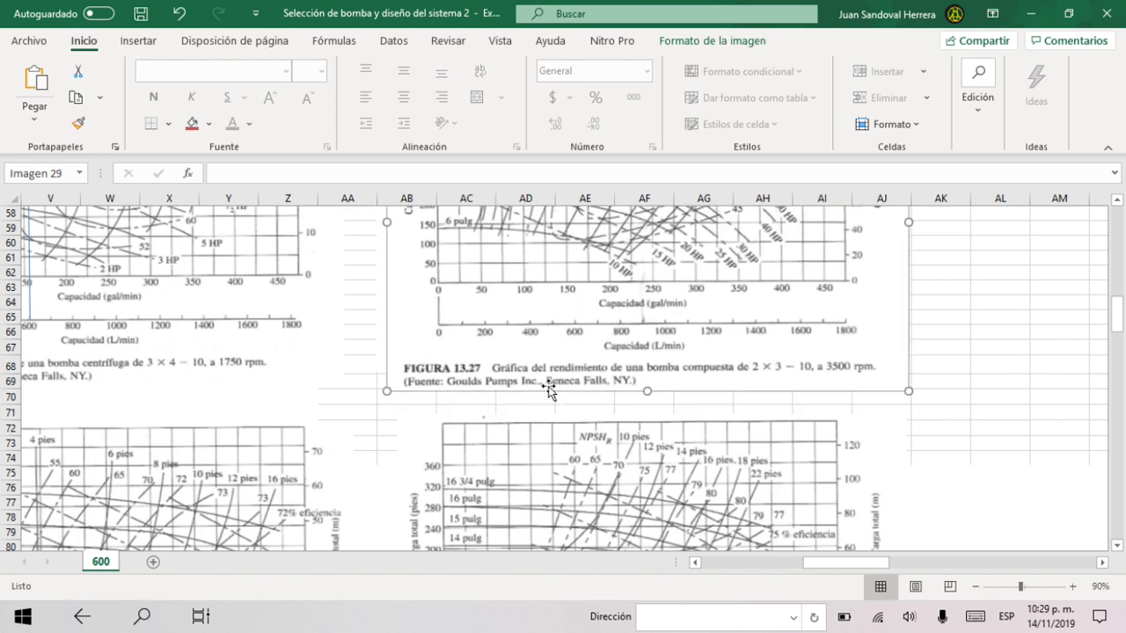
Step: Examine the performance charts of Figure 13.30 and Figure 13.31 at 1780 rpm, comparing their capacity and total head ranges
scroll(548, 390, down, 4)
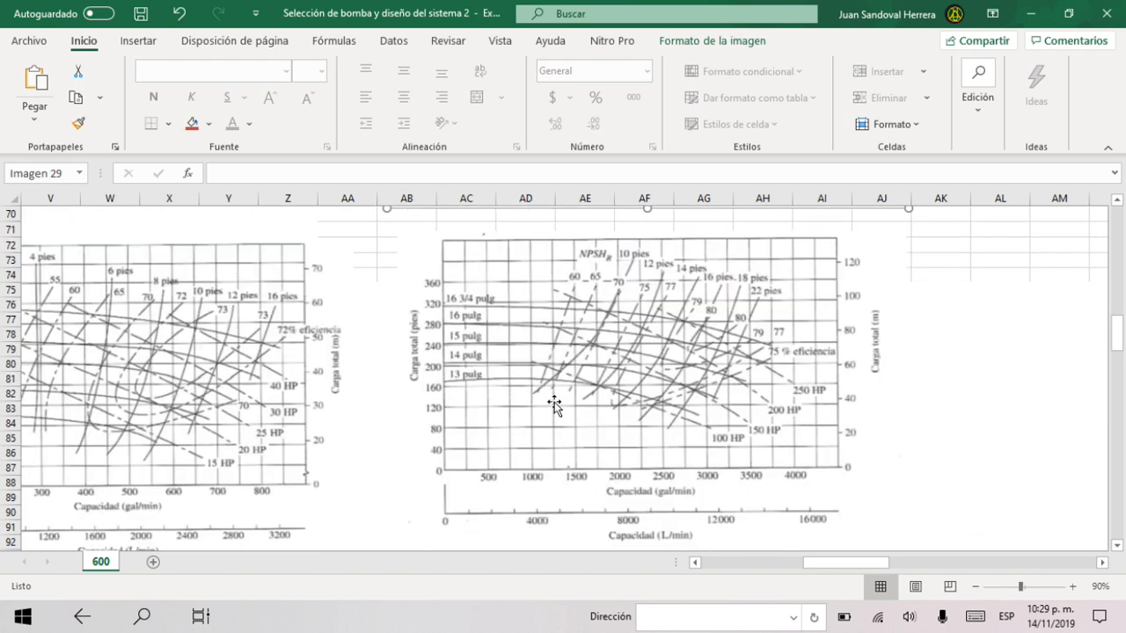
click(713, 563)
scroll(603, 428, up, 4)
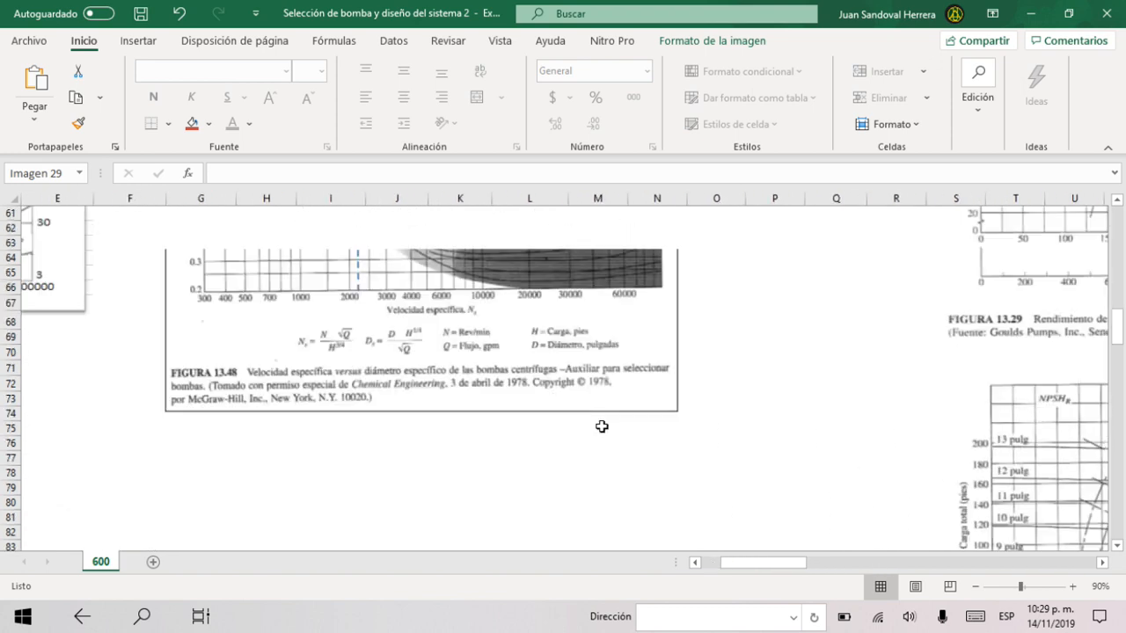
scroll(577, 424, down, 2)
scroll(495, 437, right, 5)
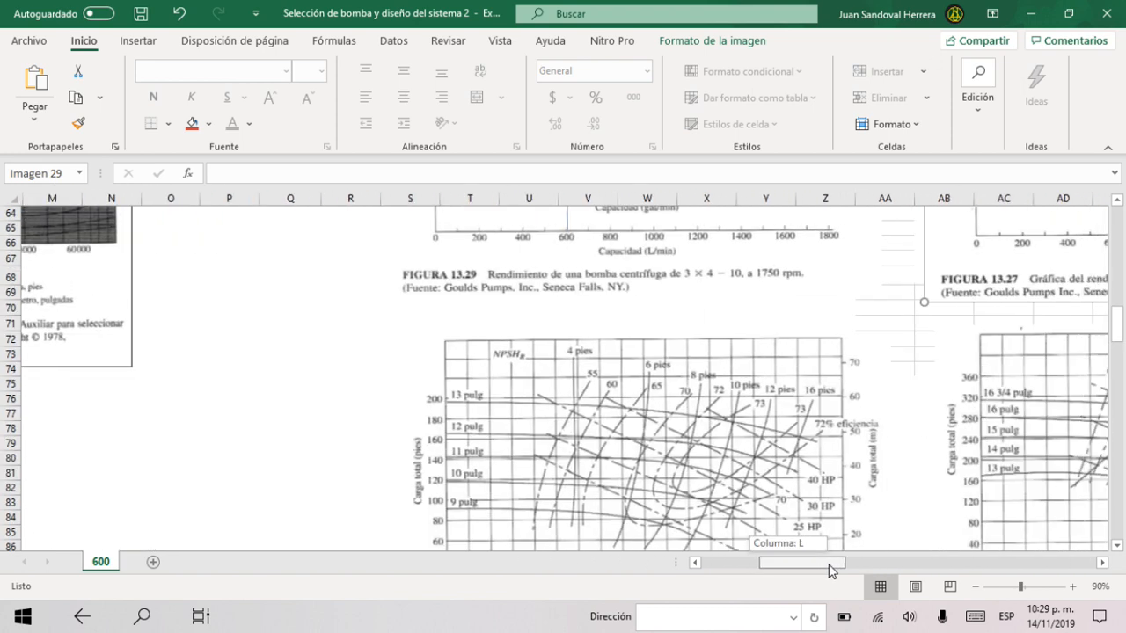
scroll(512, 450, down, 3)
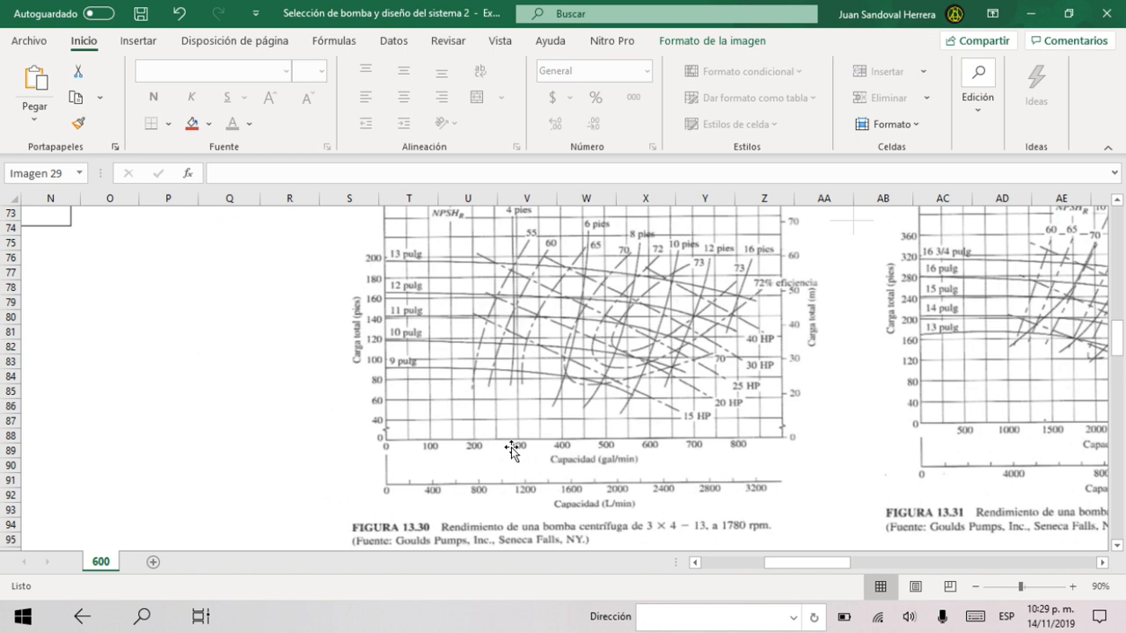
drag(808, 563, 851, 561)
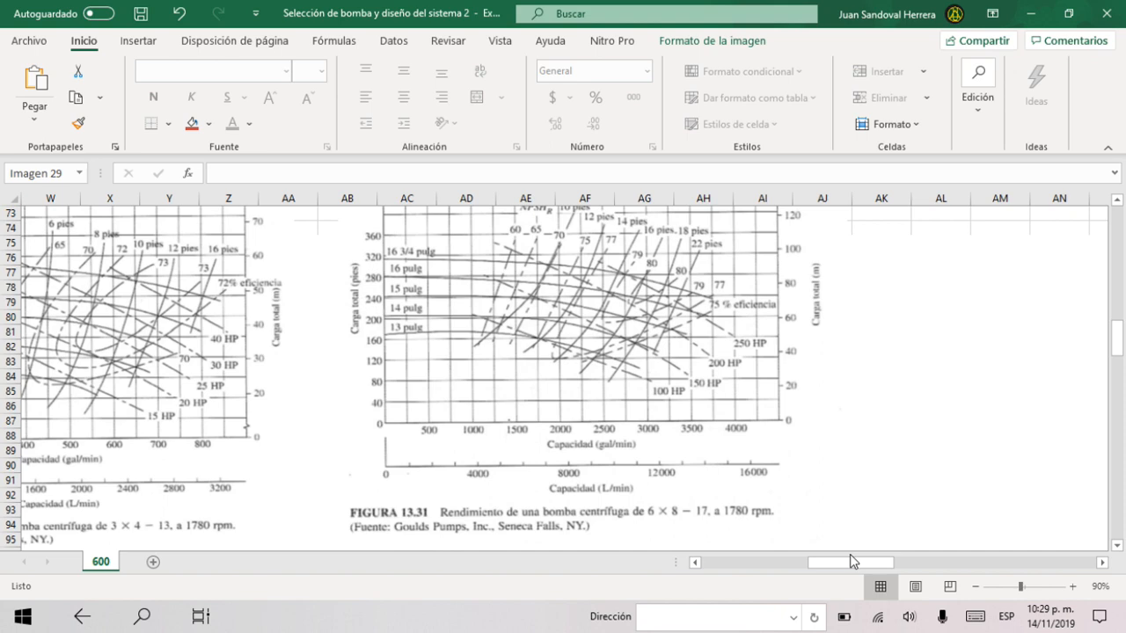
Step: Examine the Figure 13.32 chart at 3560 rpm and the manufacturer's published curve for the 6x8x11 pump, comparing their capacity and head ranges
scroll(469, 483, down, 5)
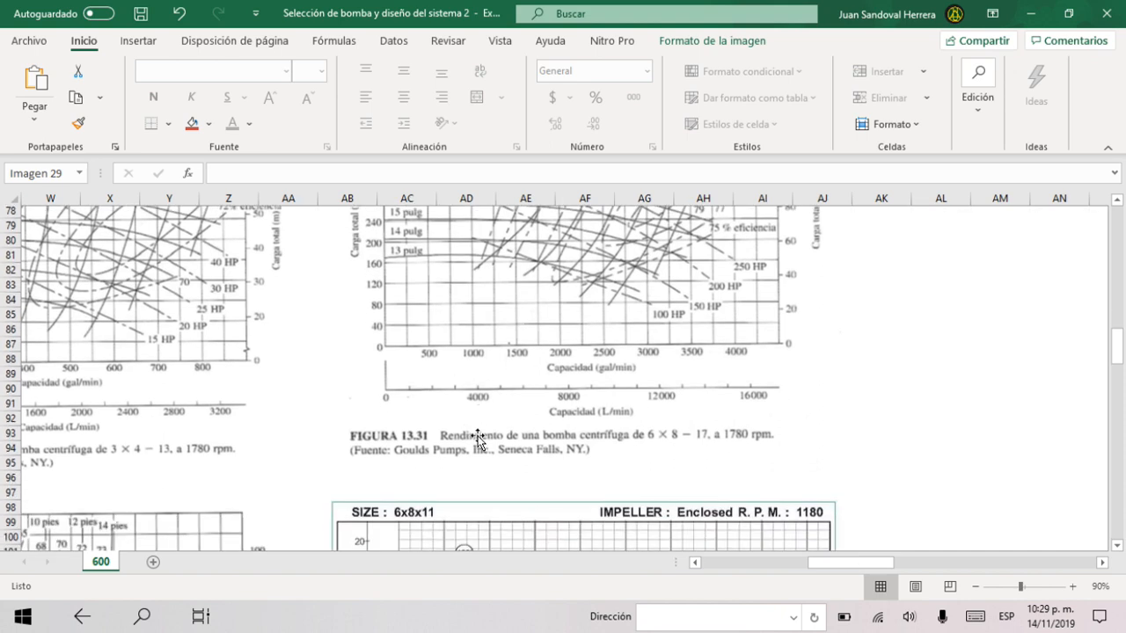
double_click(694, 563)
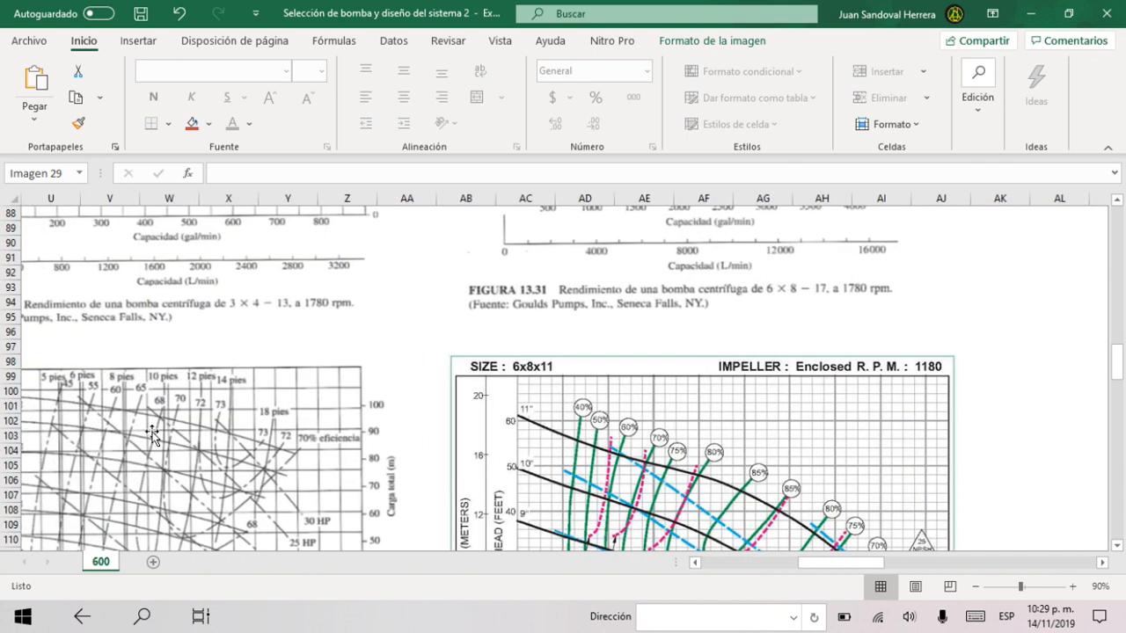
scroll(220, 453, down, 5)
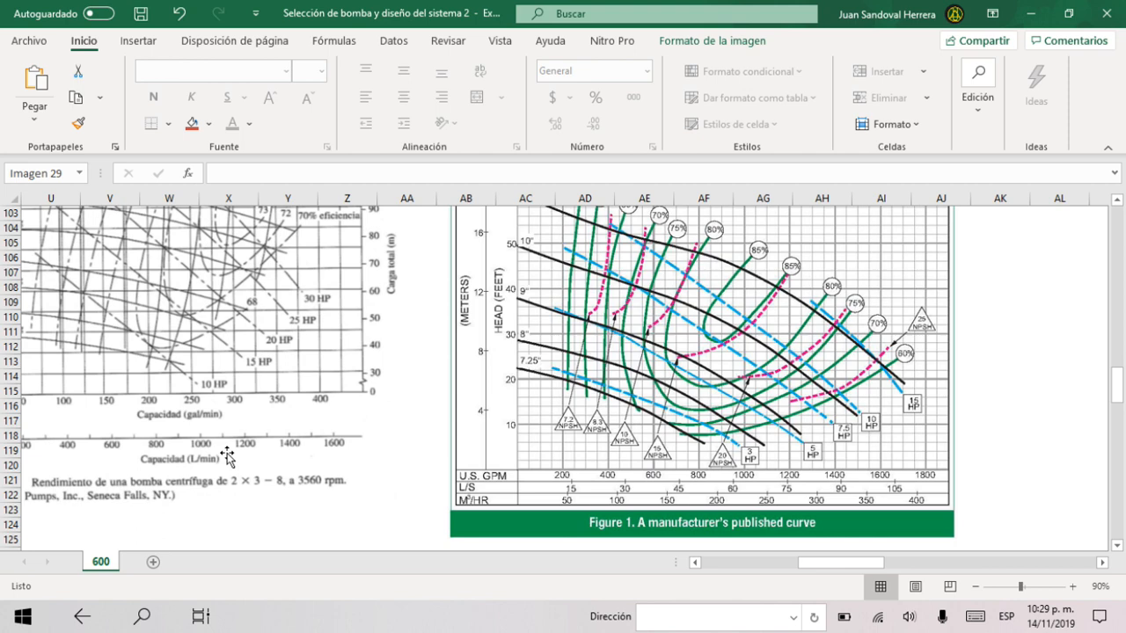
scroll(227, 455, left, 5)
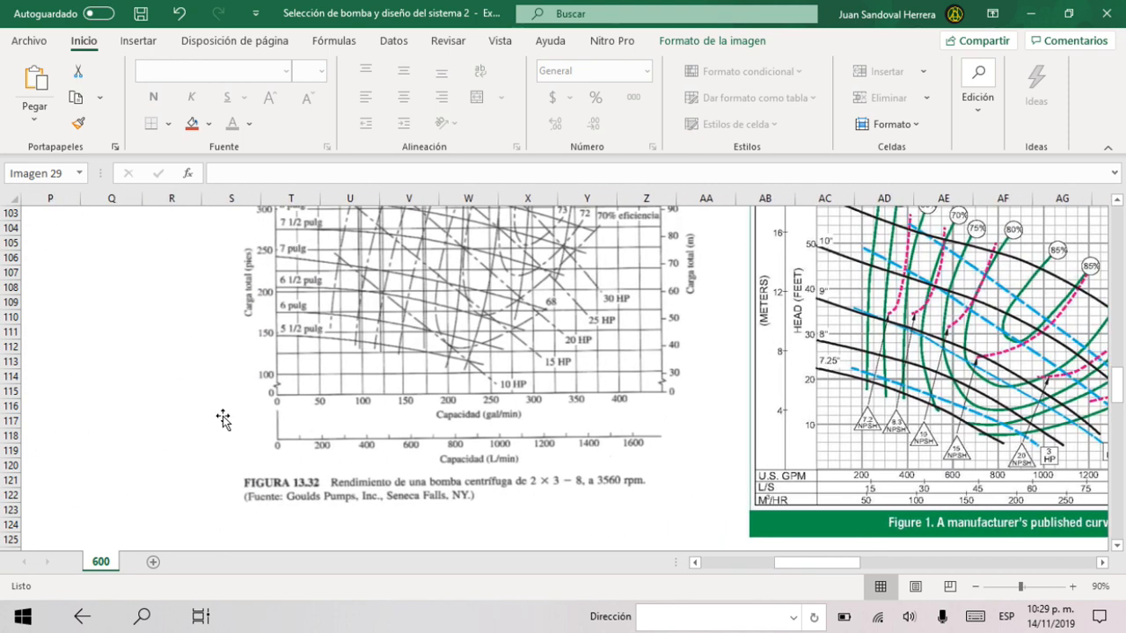
click(139, 42)
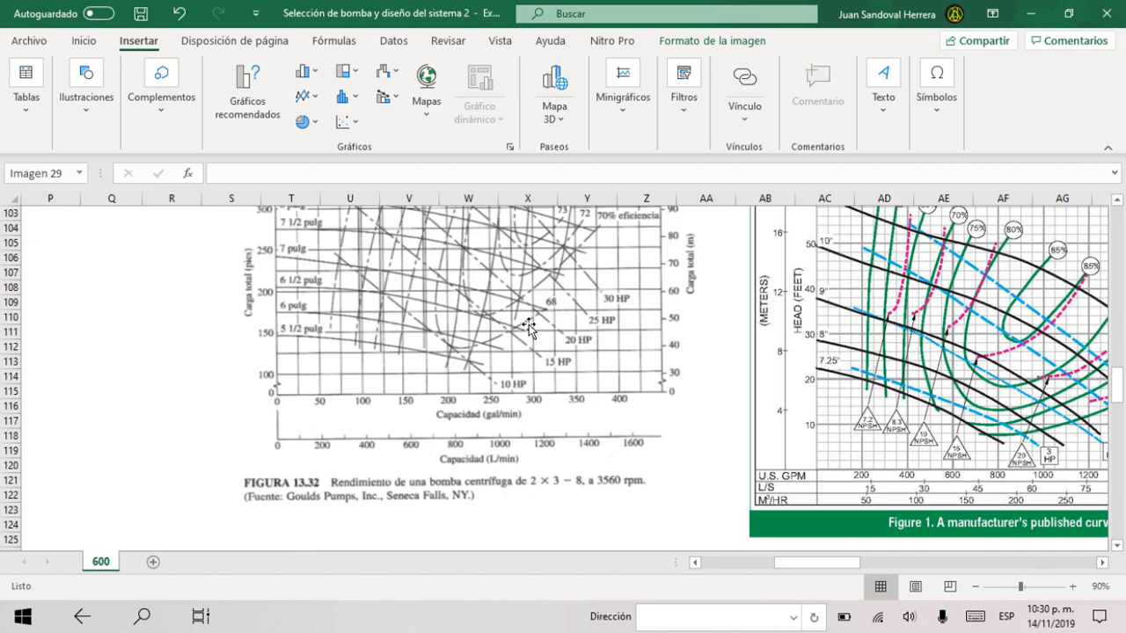
Step: Set the impeller diameter D in the specific speed and diameter table to 8
scroll(529, 327, up, 17)
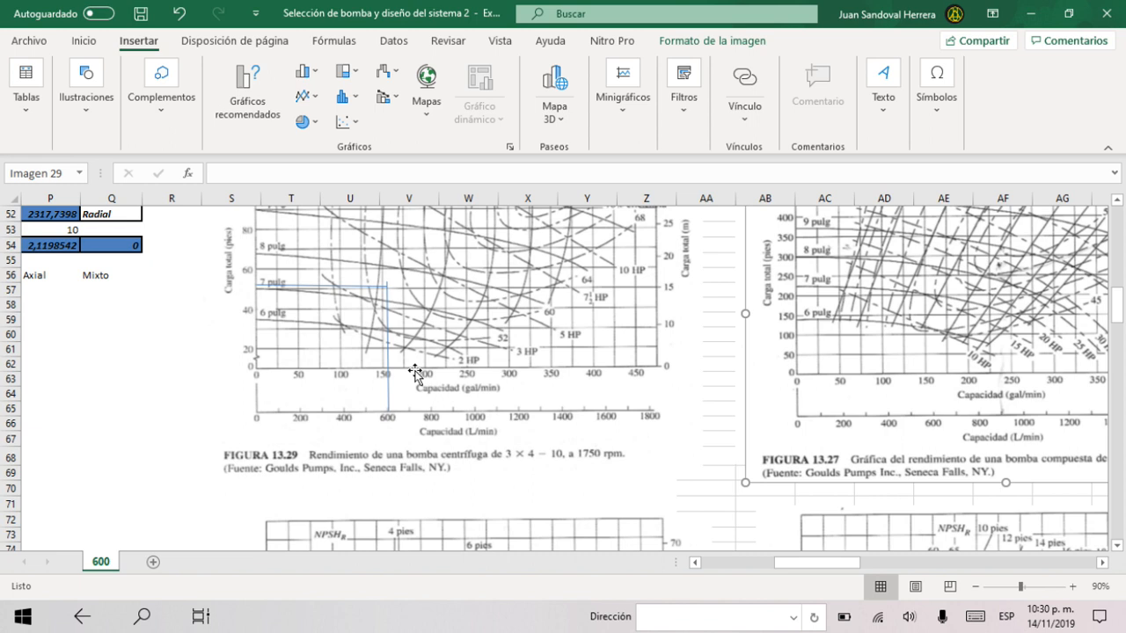
drag(802, 566, 774, 565)
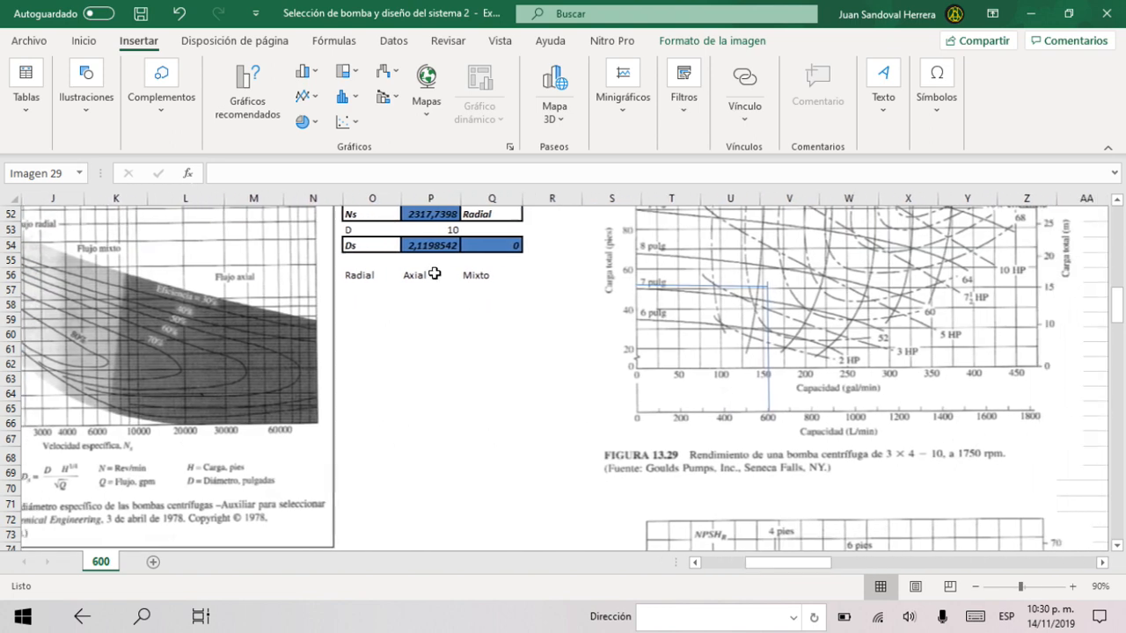
click(434, 230)
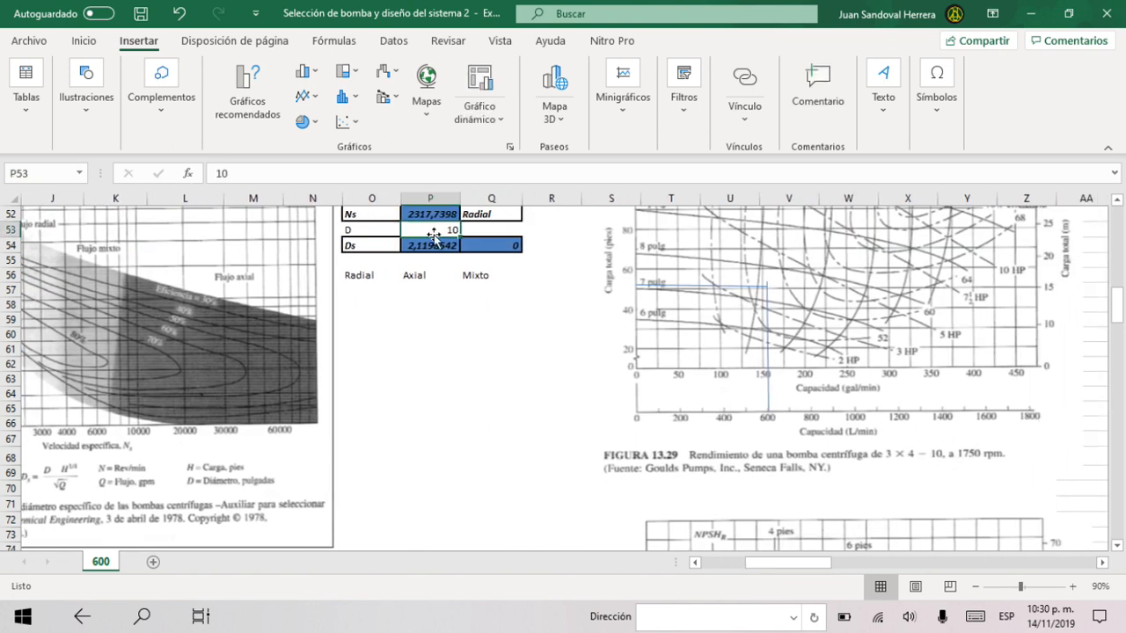
text(8)
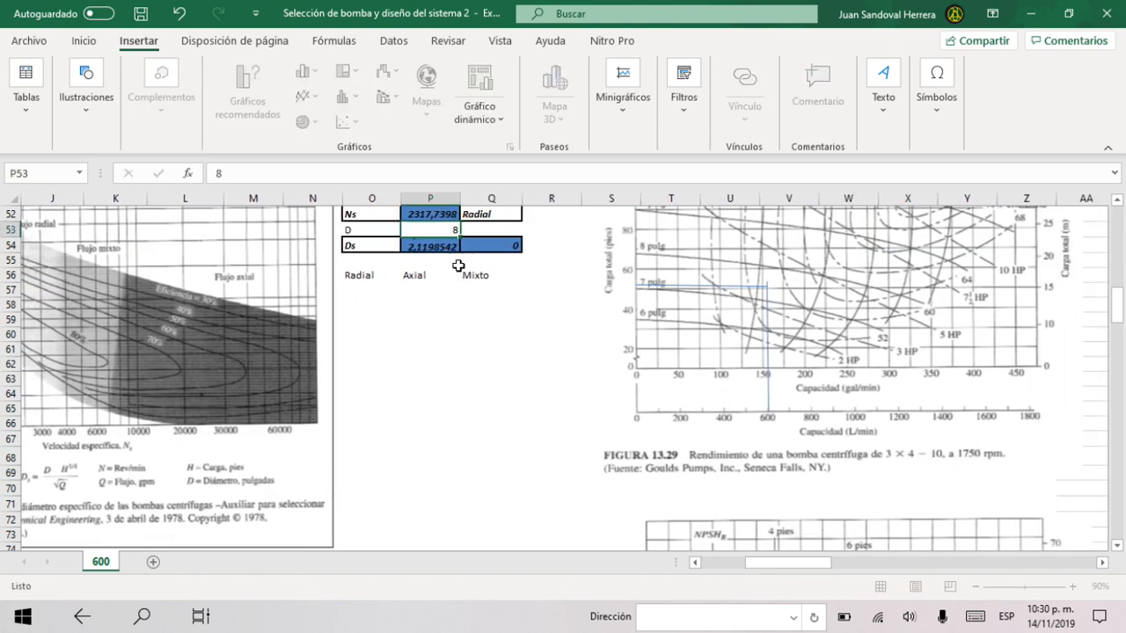
key(Return)
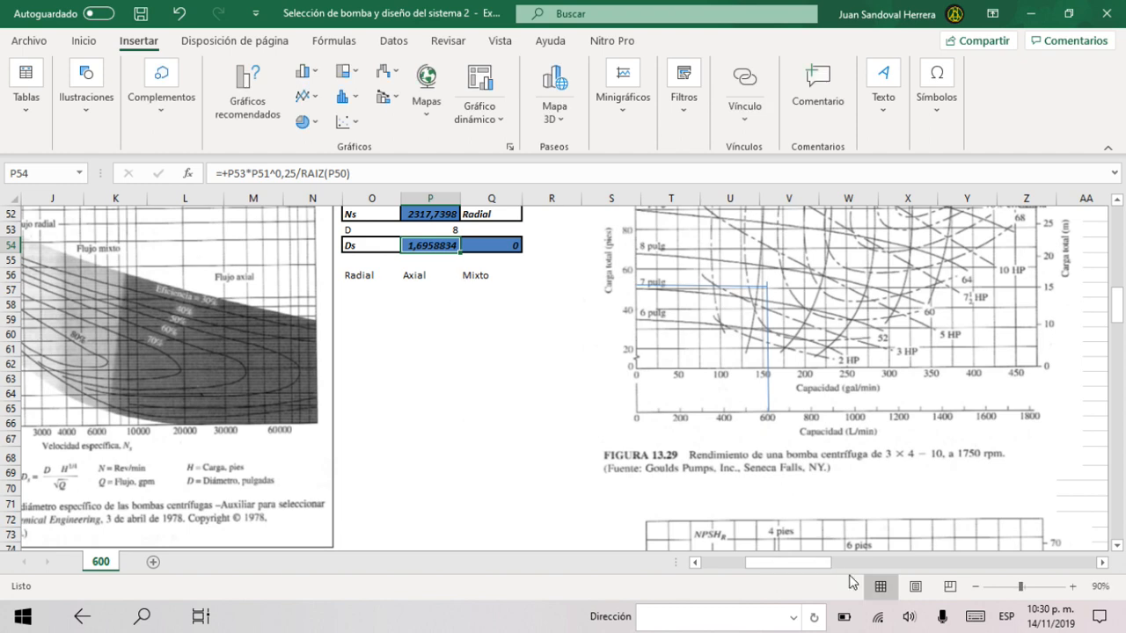
Step: Move the horizontal dashed arrow on Figure 13.48 up to a specific diameter Ds of about 1.7
drag(820, 565, 797, 575)
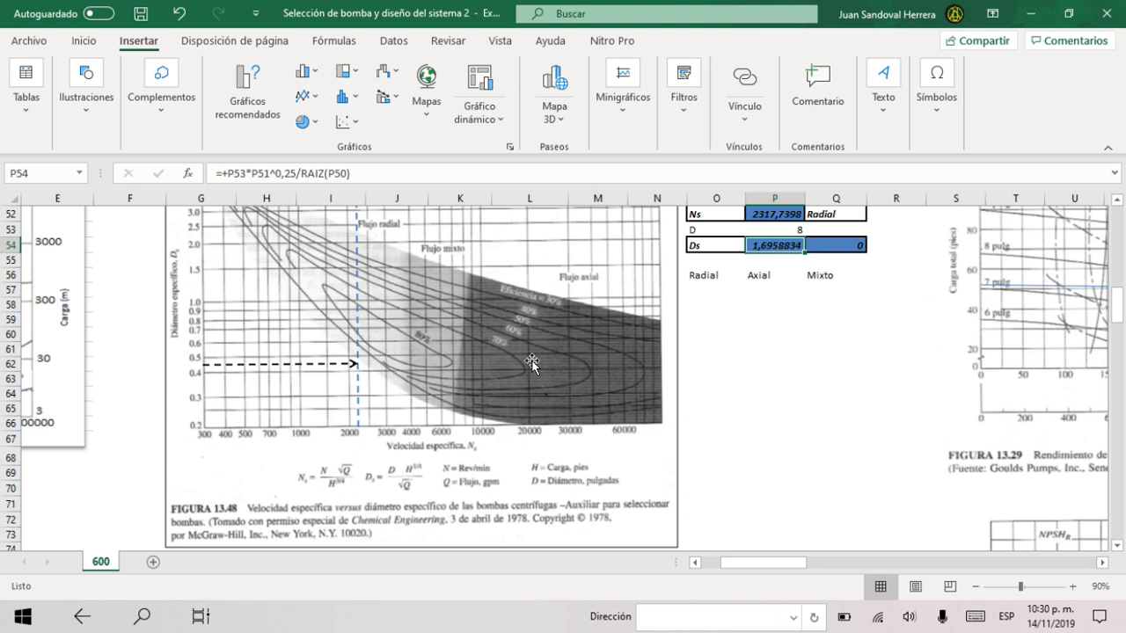
drag(314, 363, 318, 262)
drag(318, 258, 315, 258)
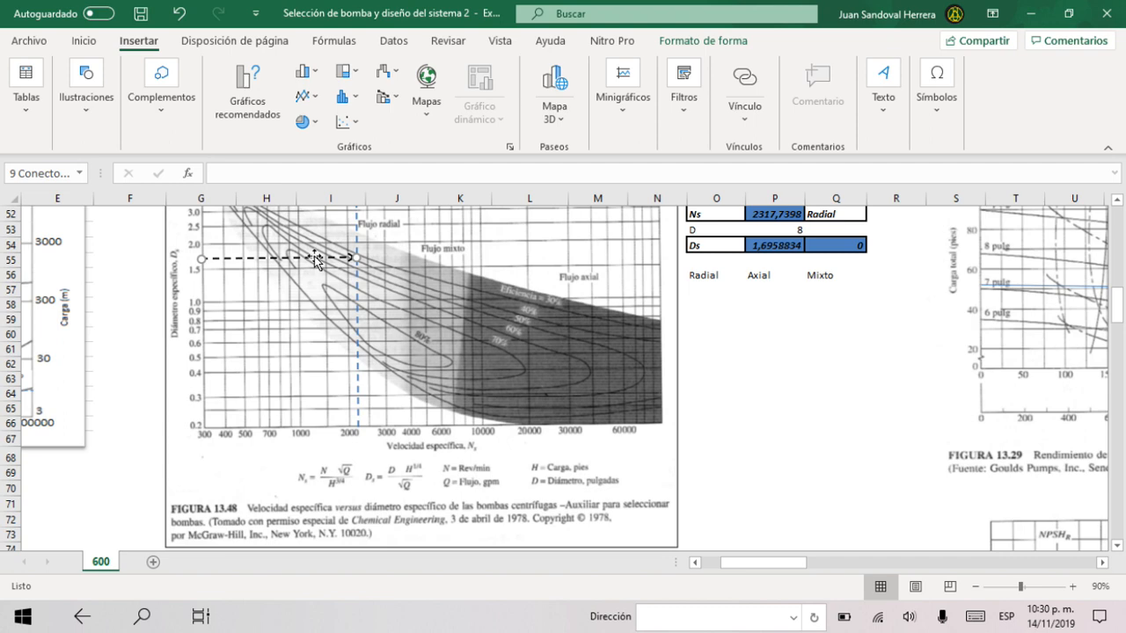
Step: Set the rotational speed N in the centrifugal pump table to 1750 rpm
scroll(316, 258, up, 2)
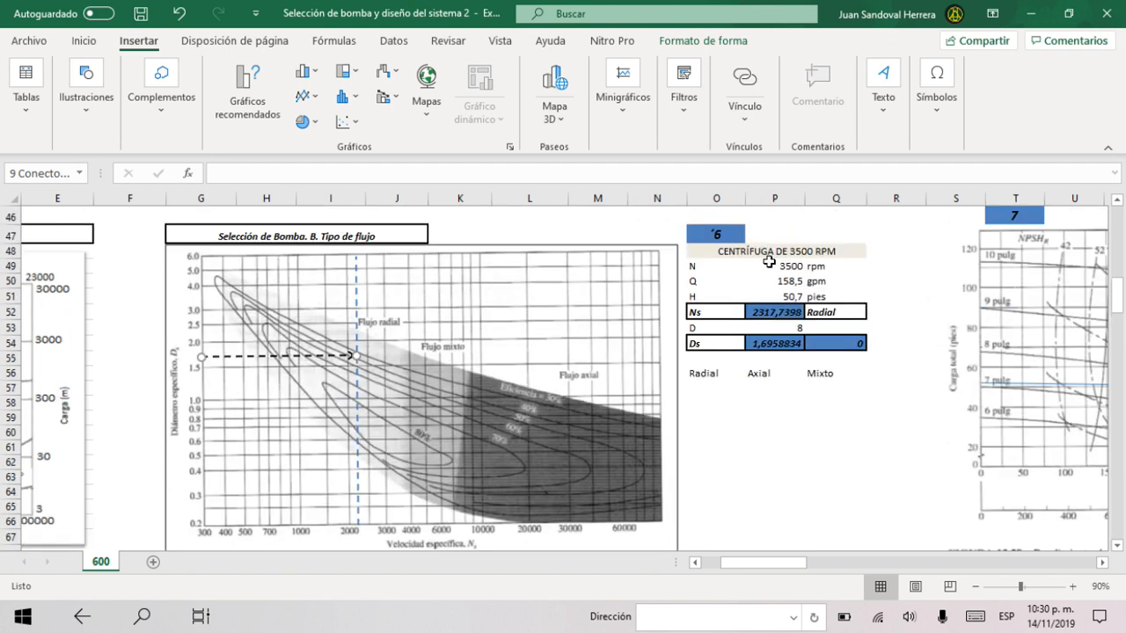
click(779, 265)
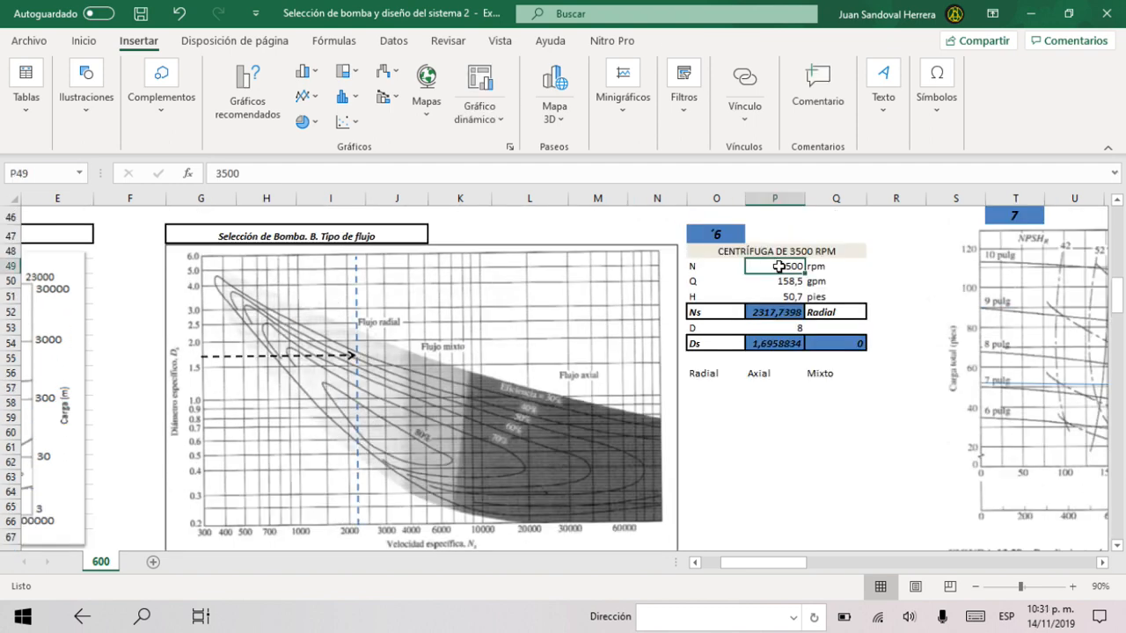
text(1750)
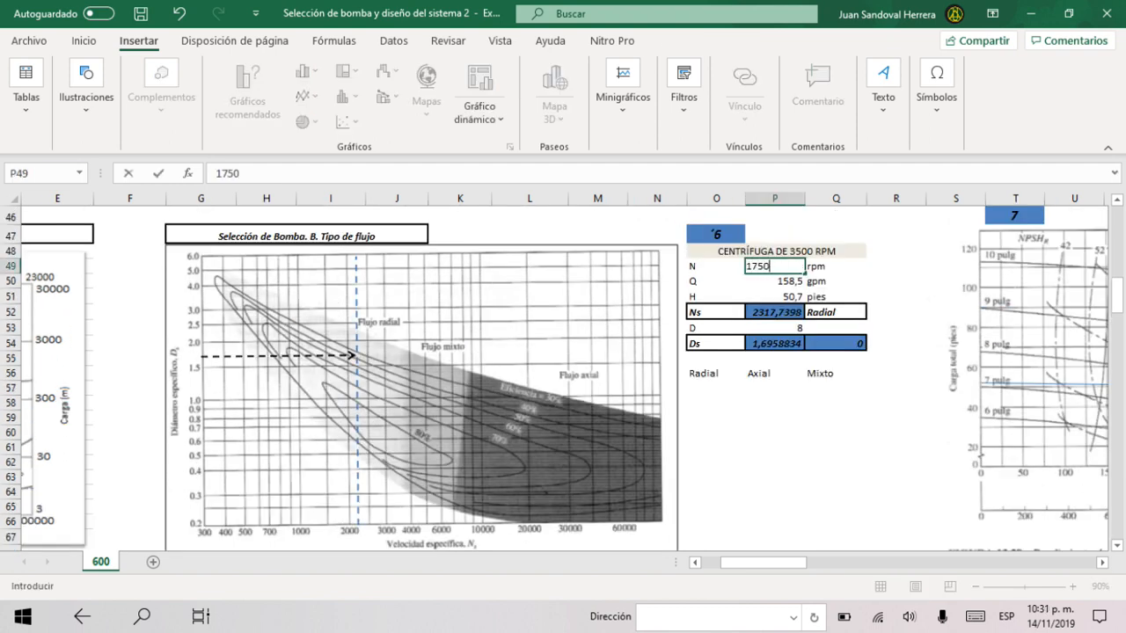
key(Return)
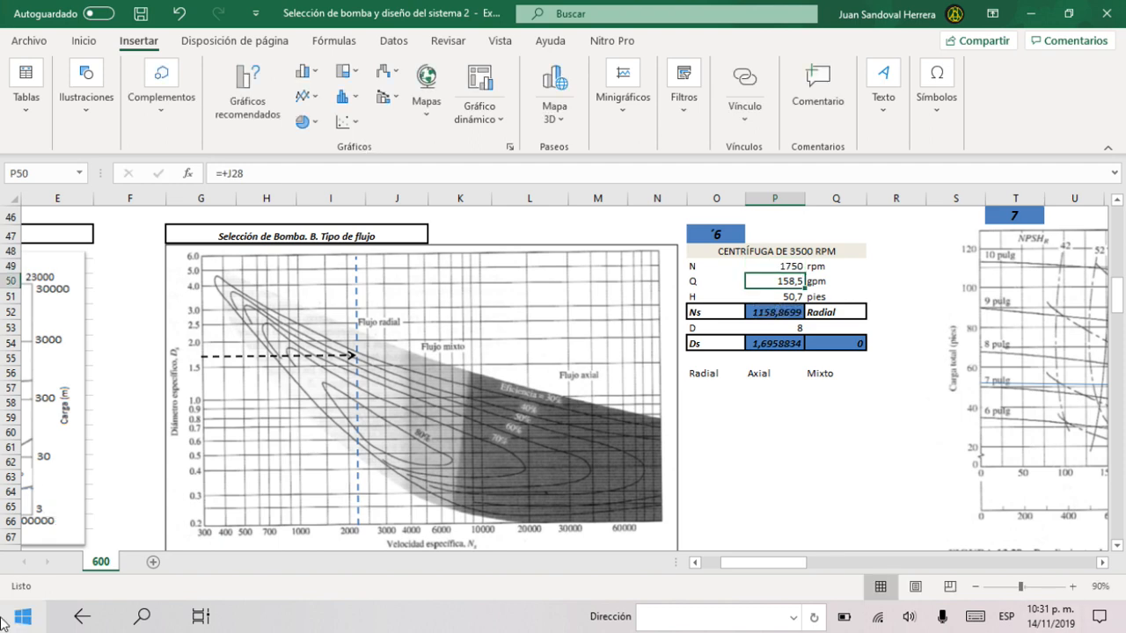
Step: Move the vertical dashed line on Figure 13.48 to a specific speed Ns of about 1159
click(469, 476)
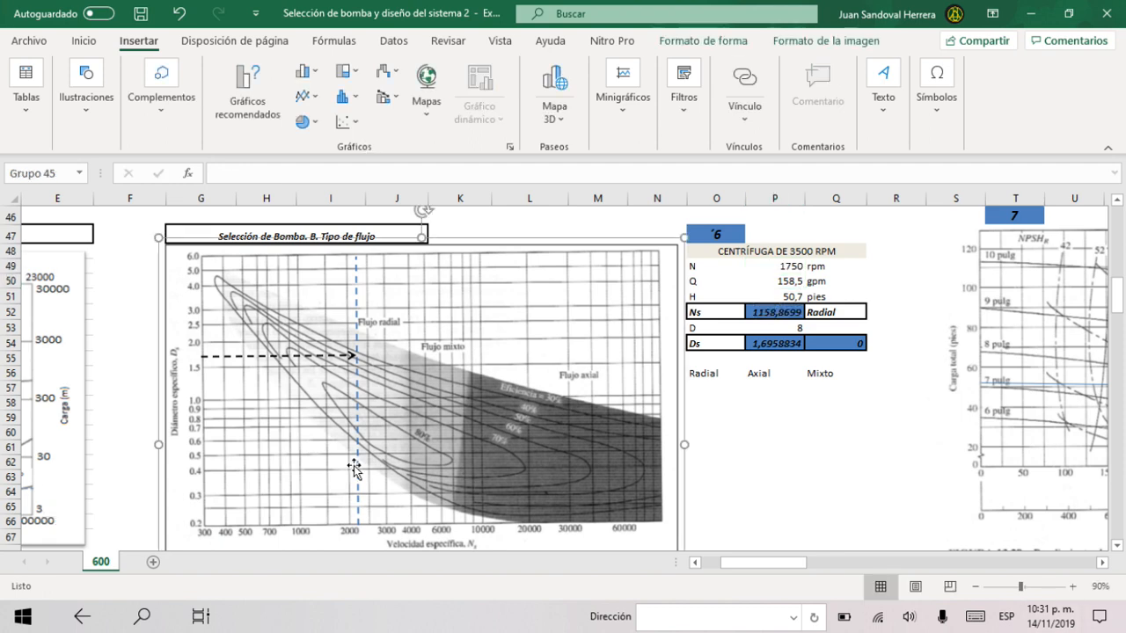
drag(357, 443, 311, 415)
click(357, 442)
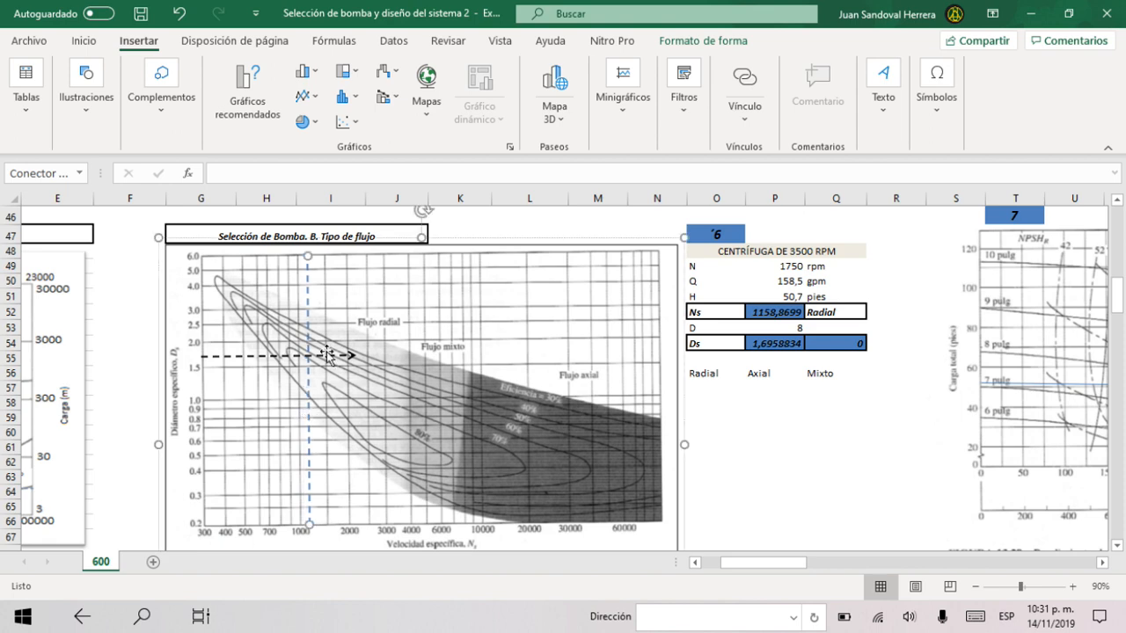
Step: Shorten the horizontal dashed arrow on Figure 13.48 so its tip meets the vertical dashed line at the calculated specific diameter
click(334, 356)
drag(351, 355, 302, 356)
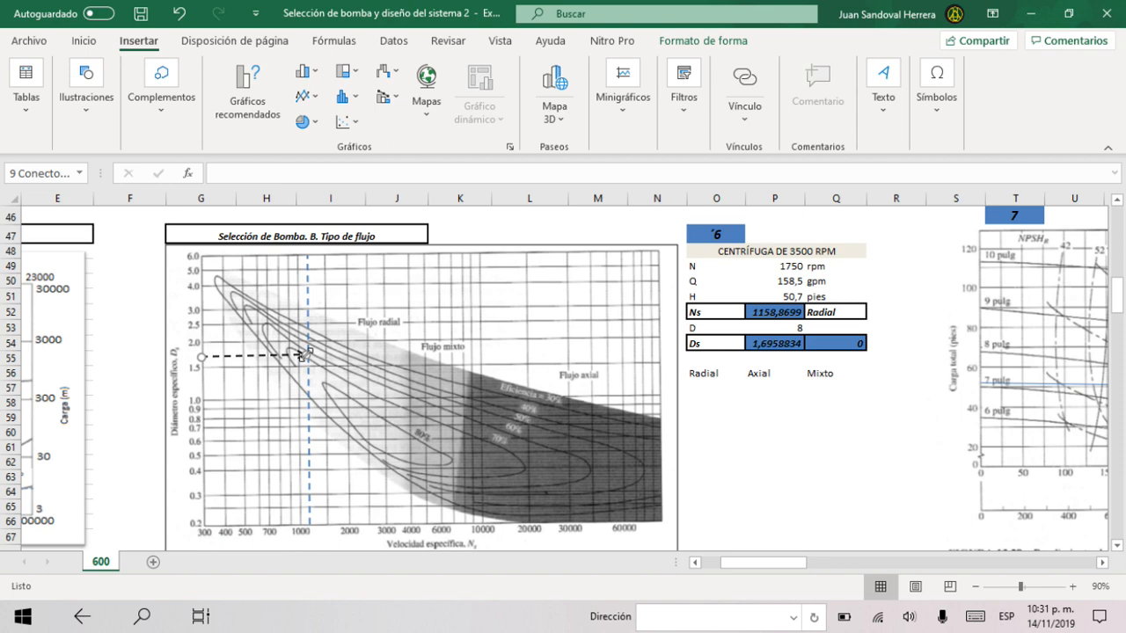
drag(301, 355, 295, 355)
drag(292, 354, 297, 352)
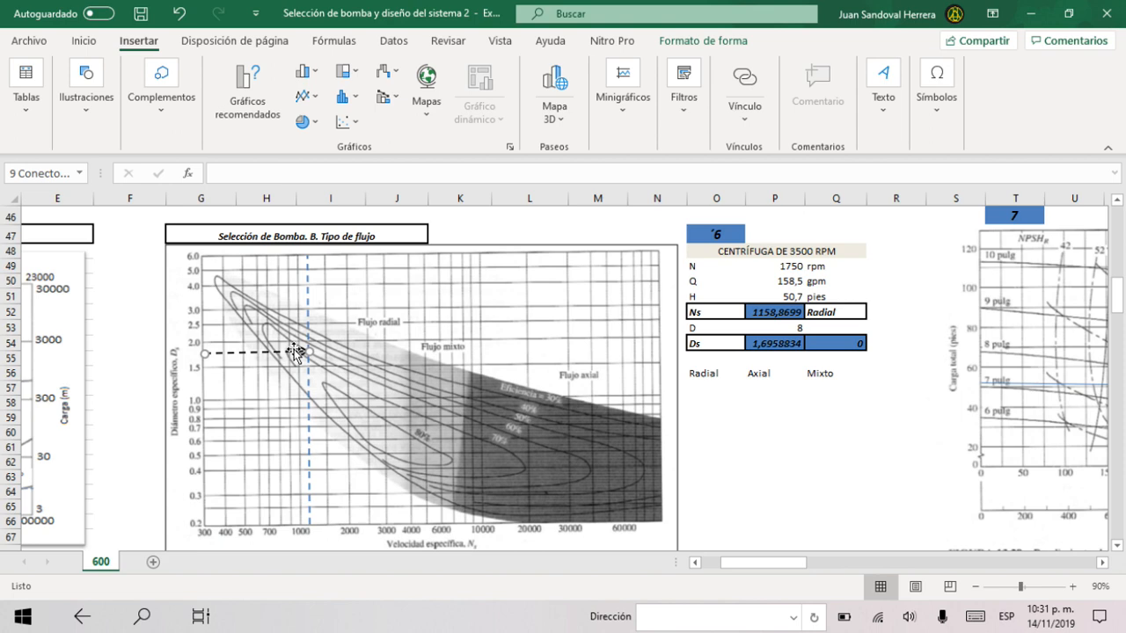
scroll(777, 560, down, 2)
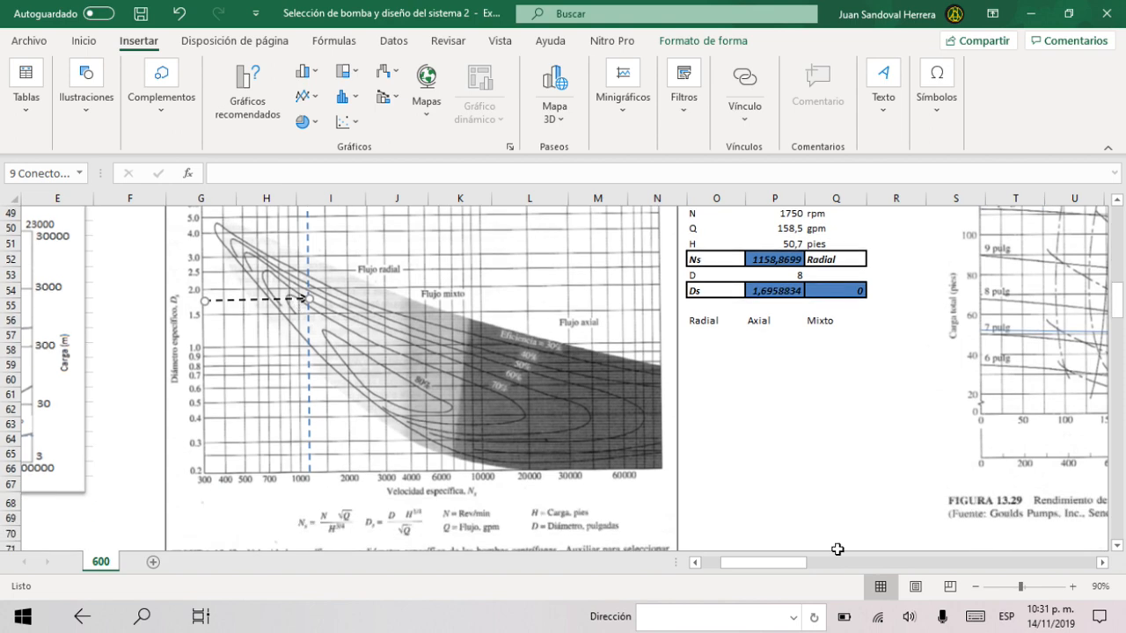
Step: Shift the horizontal head marker line on Figure 13.29 slightly upward, just above its position near the 7-inch impeller curve
click(1010, 422)
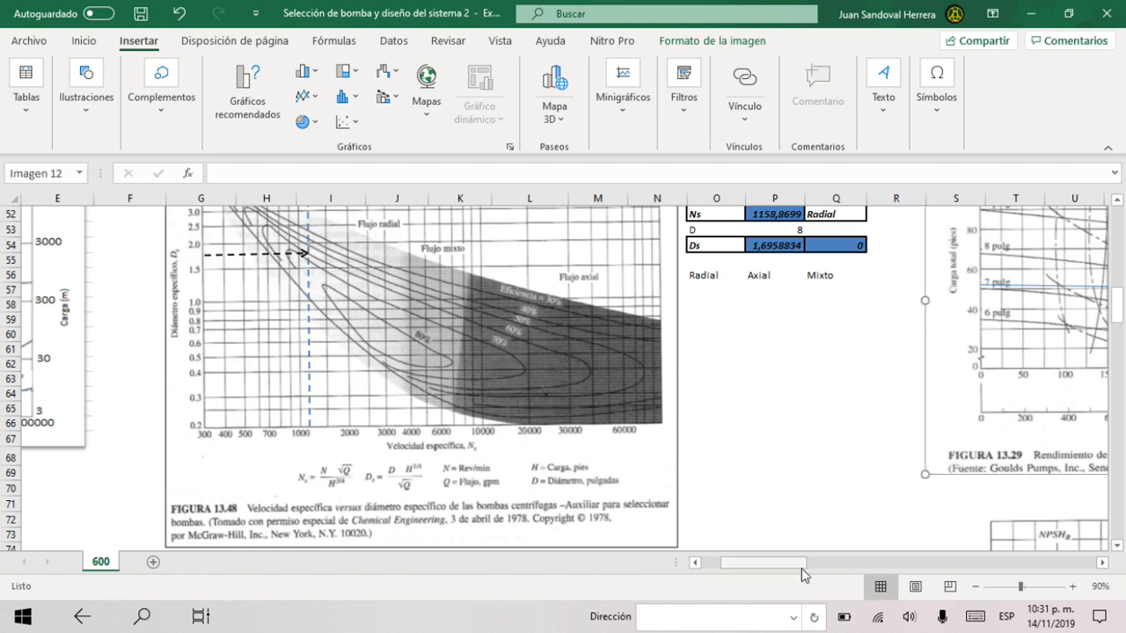
drag(791, 563, 836, 562)
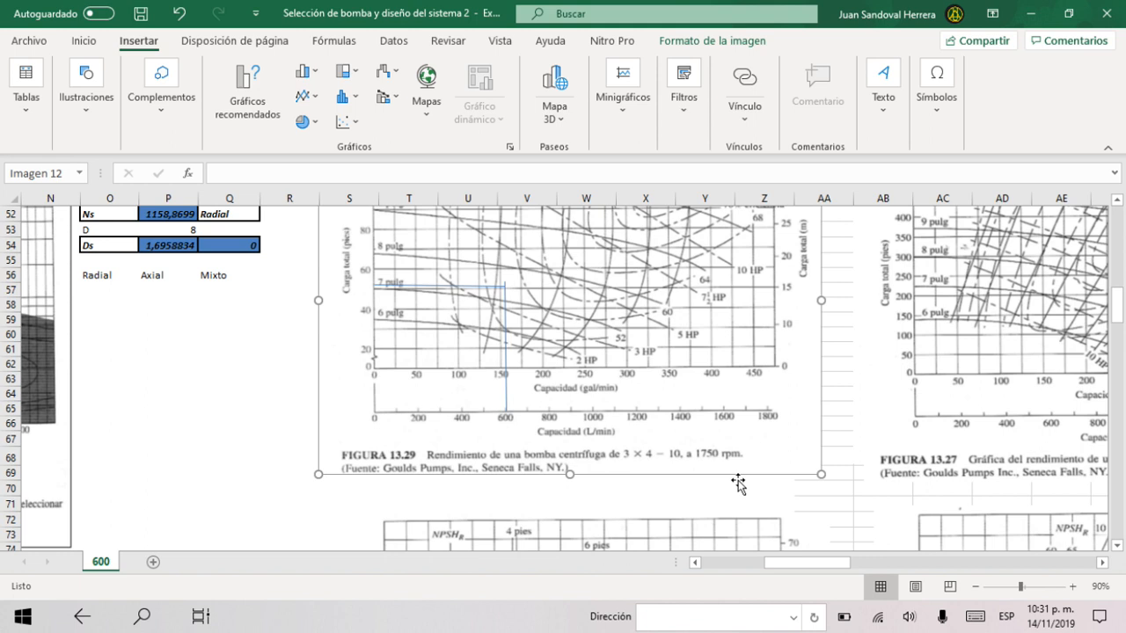
click(478, 285)
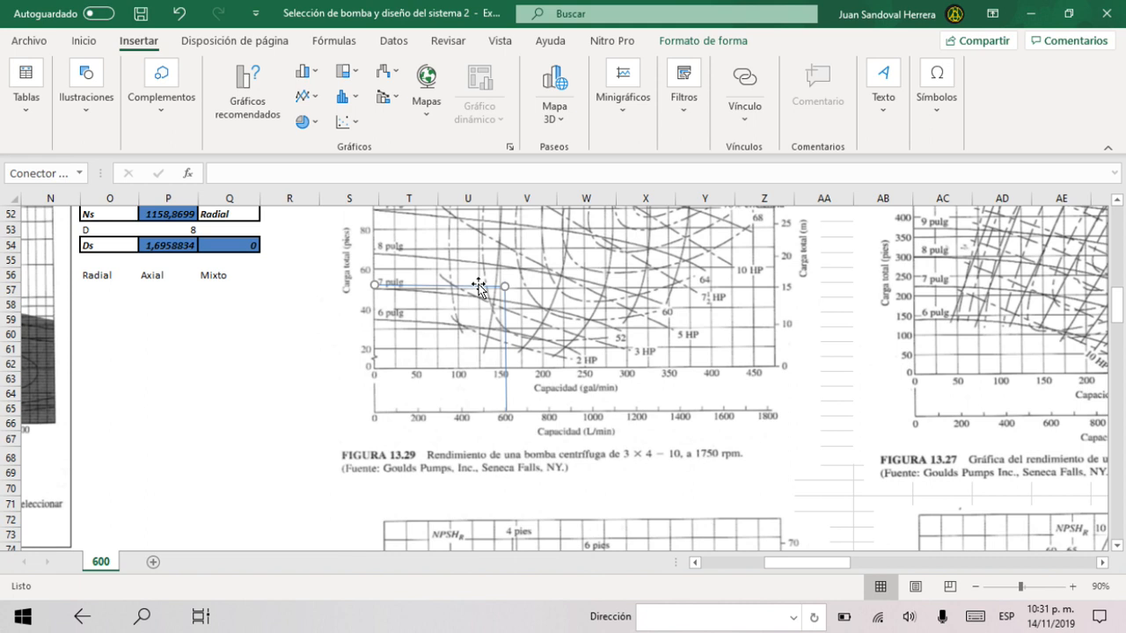
drag(479, 286, 475, 282)
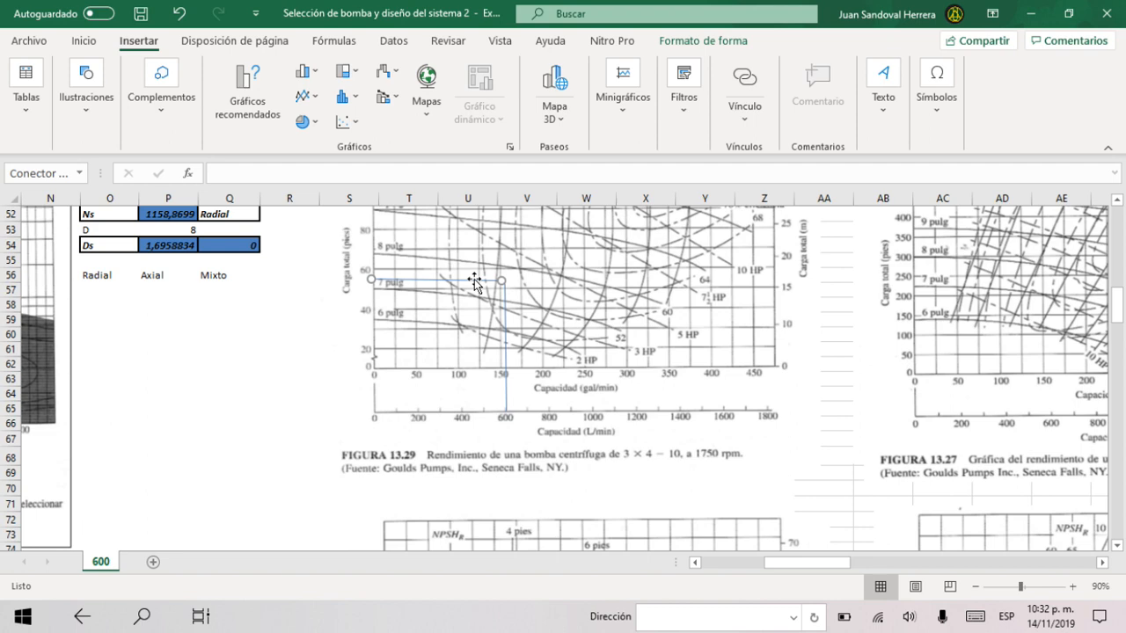
Step: Inspect the hsp formula in cell G32, checking the atmospheric pressure and specific weight cells it references
drag(795, 564, 663, 554)
scroll(664, 520, up, 6)
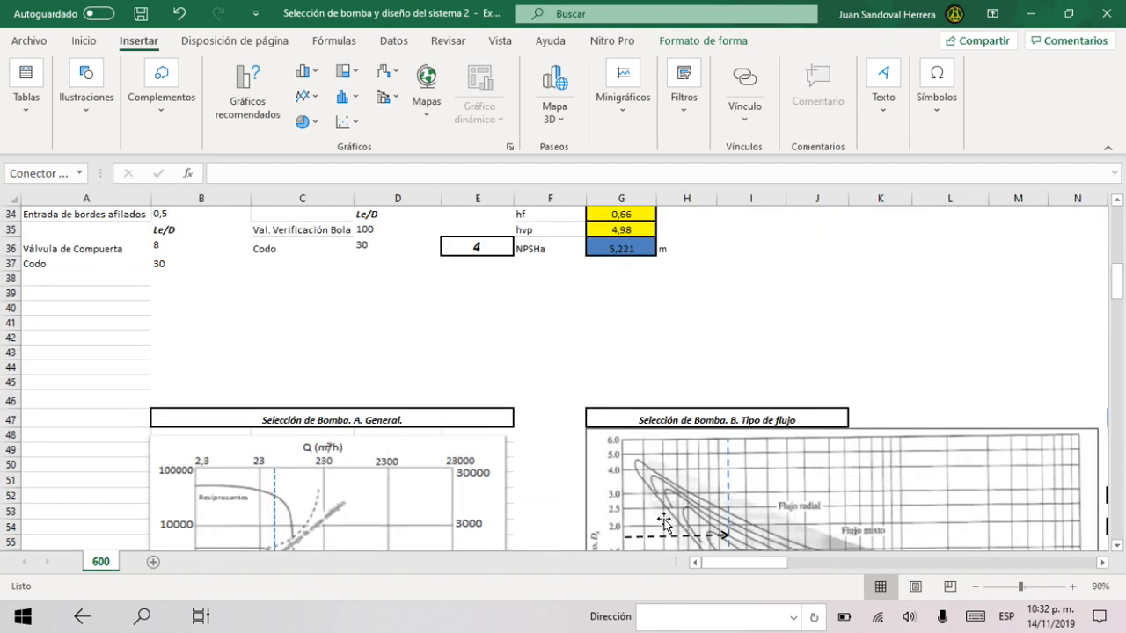
scroll(664, 520, up, 6)
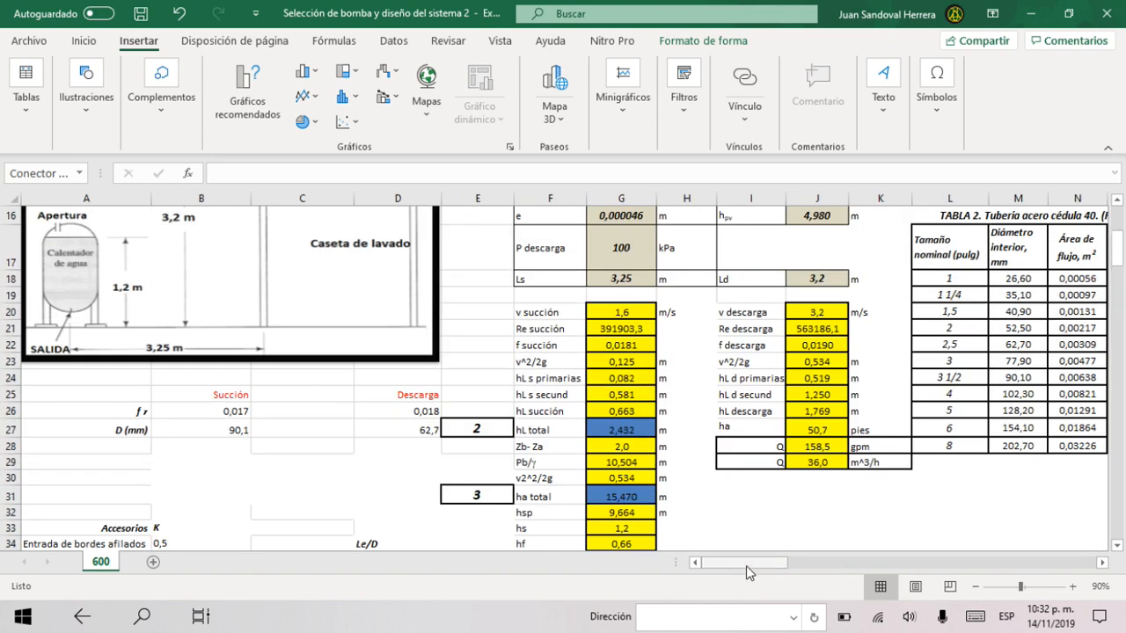
drag(745, 565, 723, 559)
scroll(706, 495, down, 3)
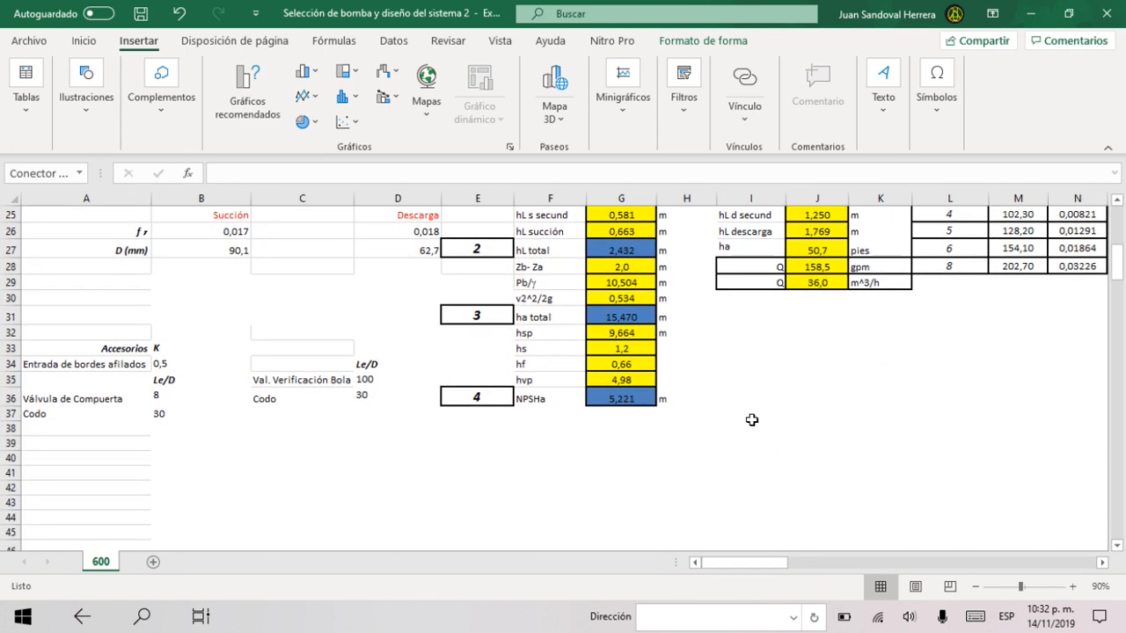
click(622, 333)
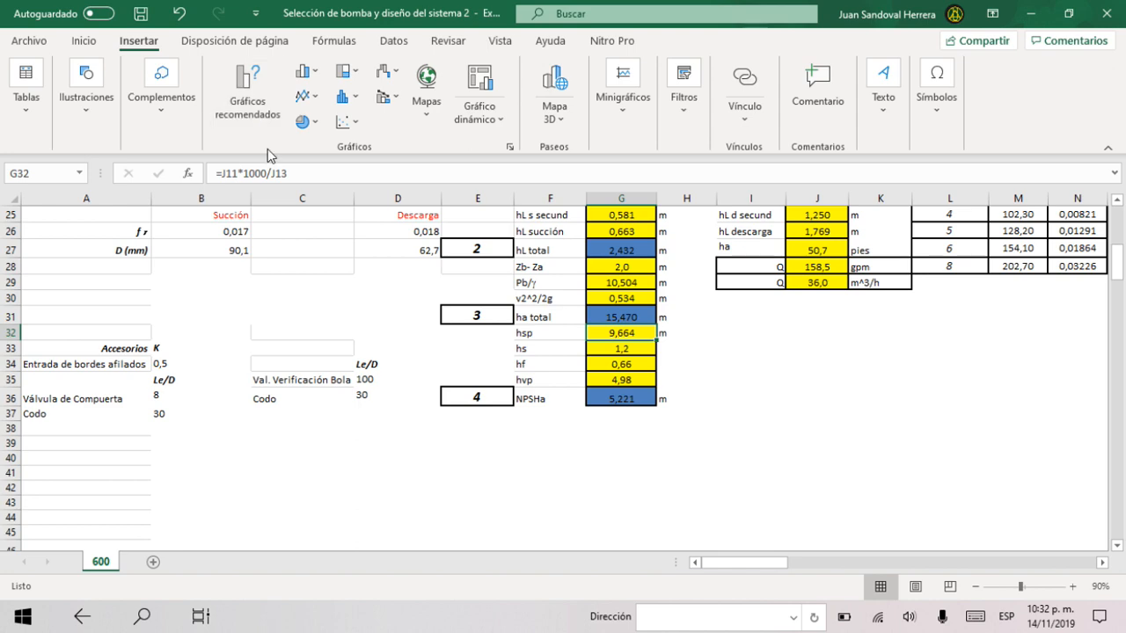
key(F2)
scroll(985, 413, up, 5)
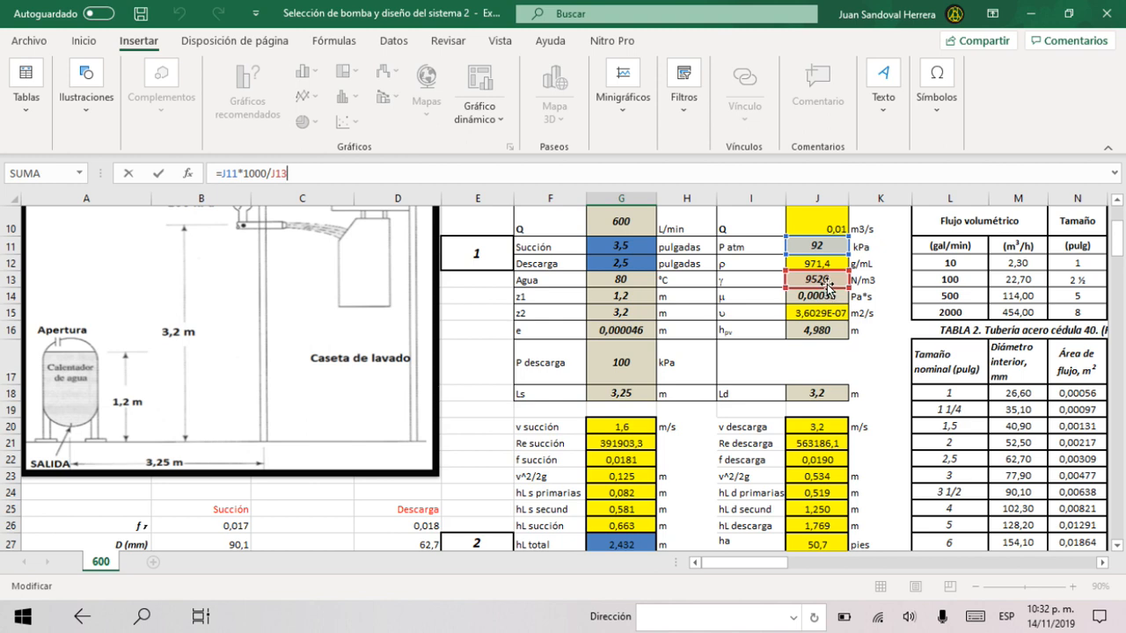
scroll(653, 320, down, 2)
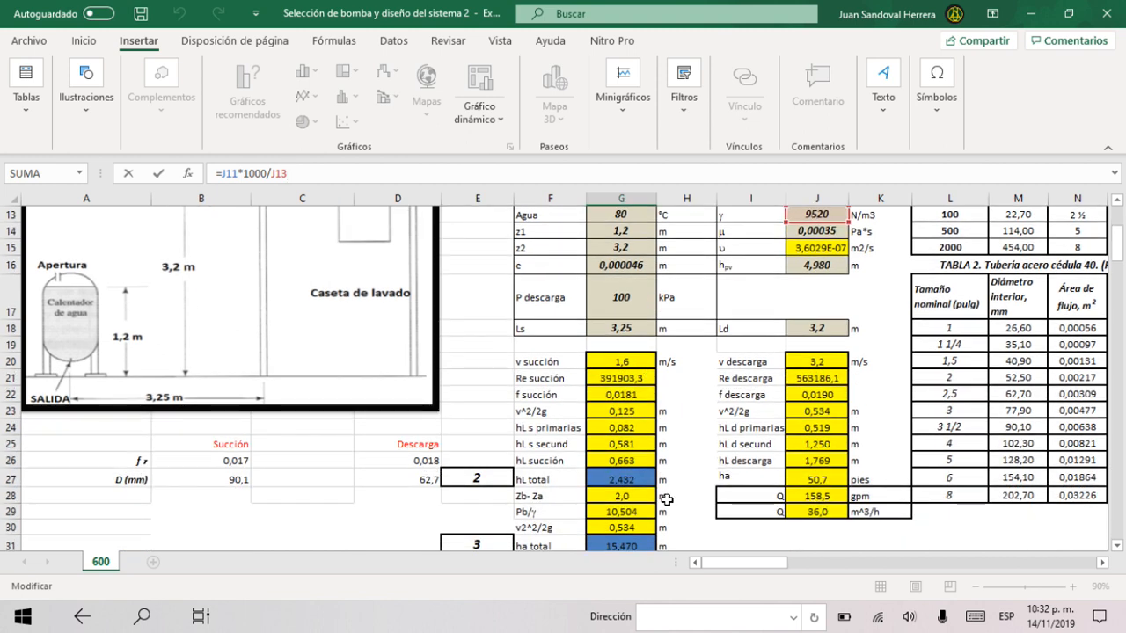
key(Return)
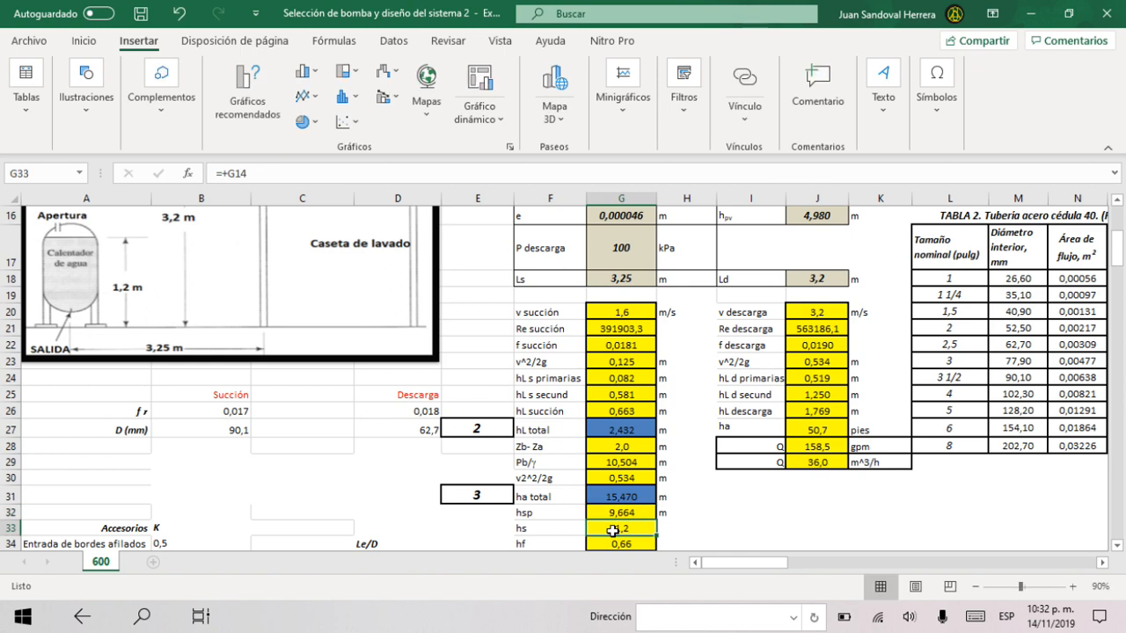
Step: Inspect the hs formula in cell G33, checking the z1 height cell it references
click(211, 165)
scroll(638, 359, up, 3)
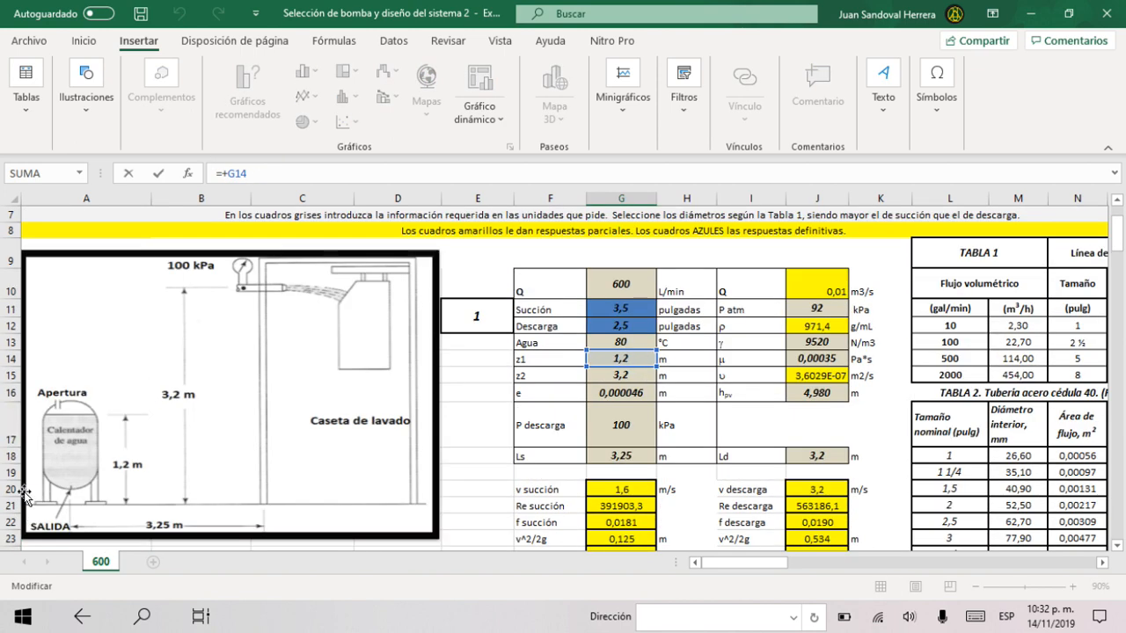
scroll(652, 417, down, 2)
key(Return)
scroll(651, 417, down, 2)
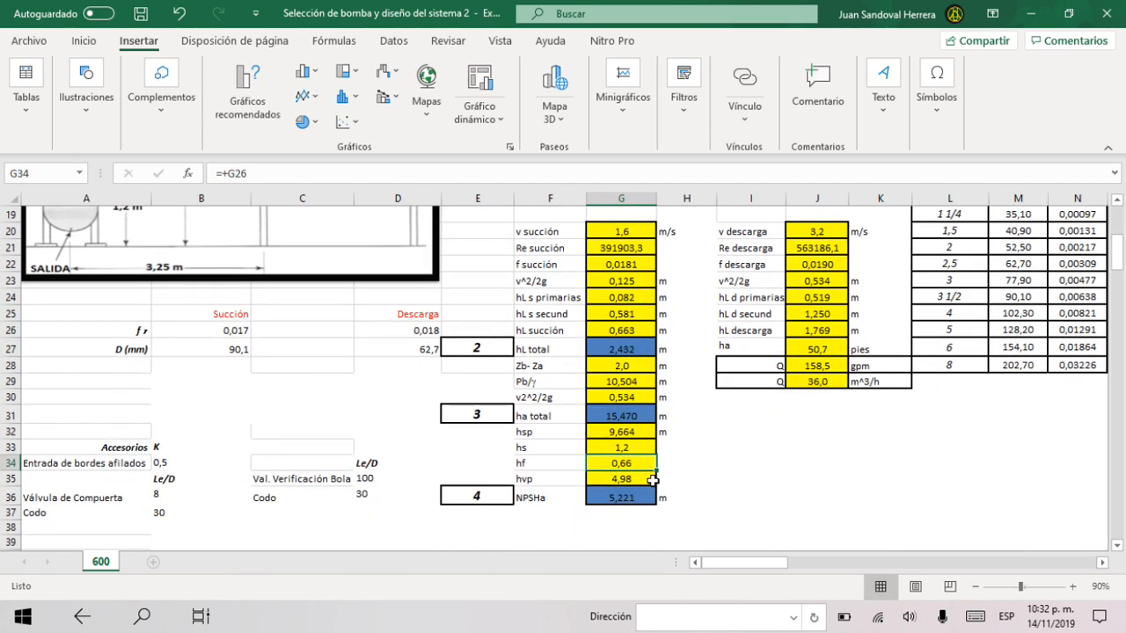
Step: Inspect the hf and hvp formulas in cells G34 and G35, checking the suction loss and vapour pressure head cells they reference
click(279, 174)
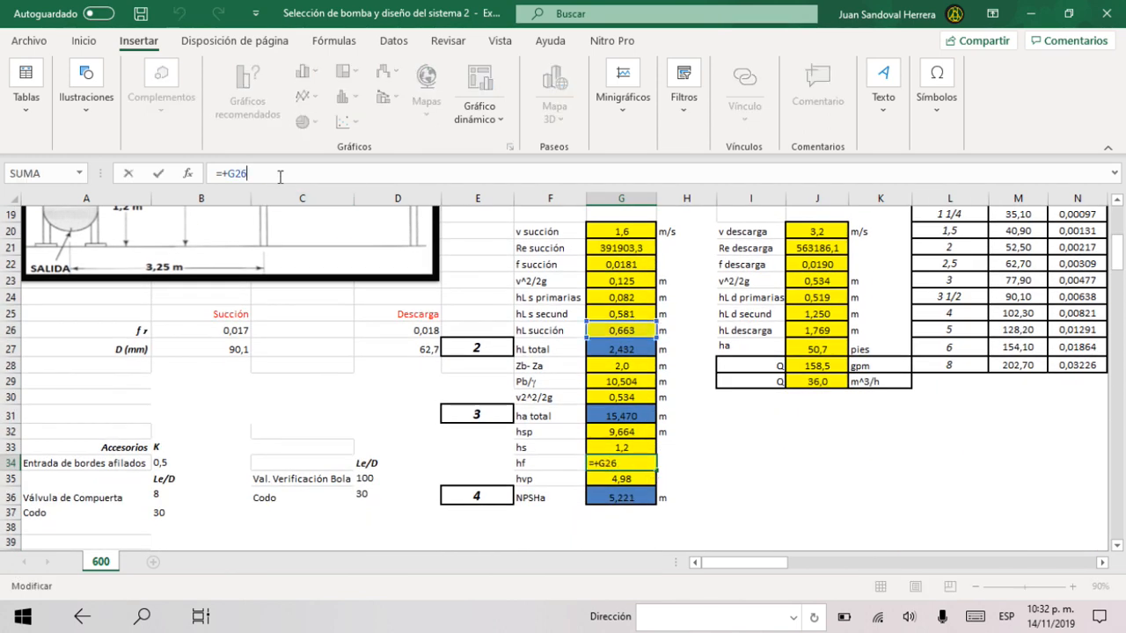
click(613, 340)
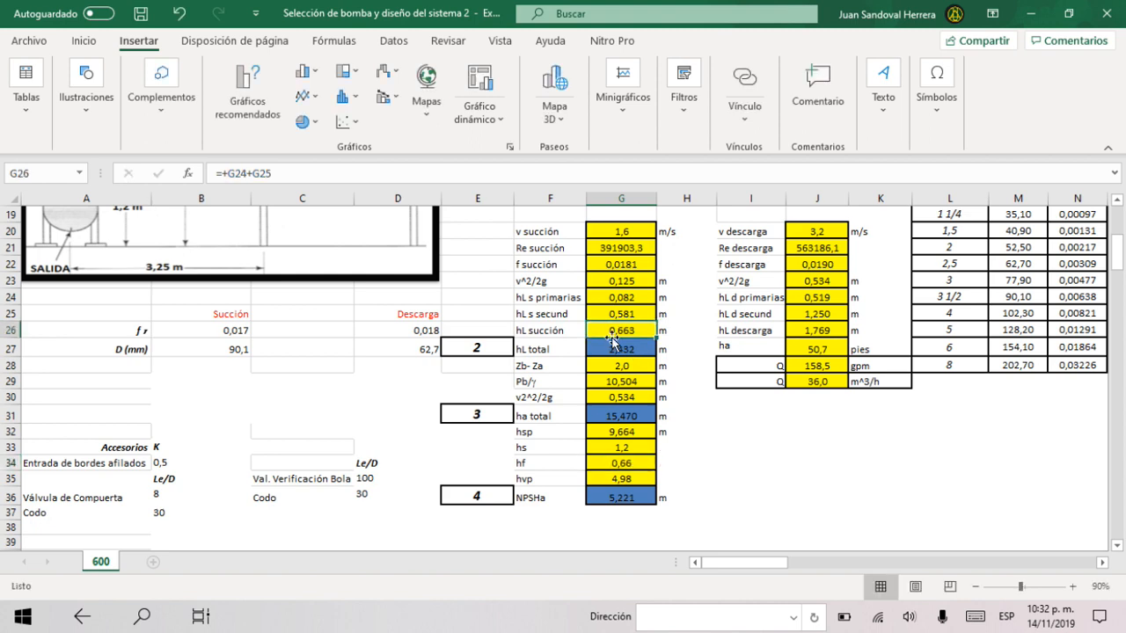
click(621, 478)
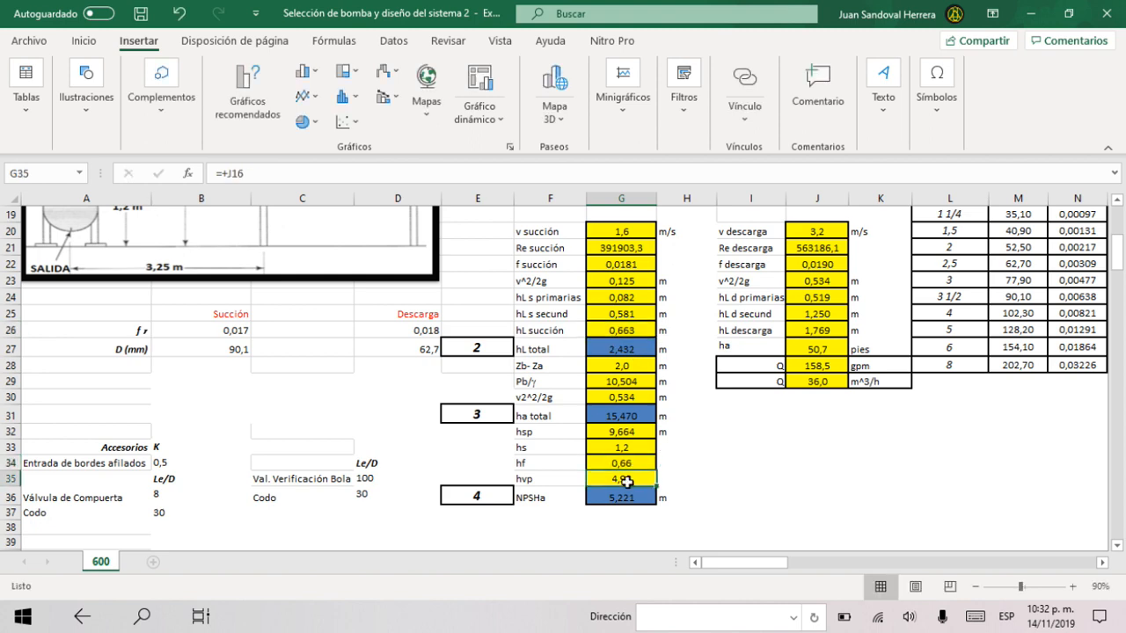
scroll(699, 370, up, 6)
scroll(699, 370, down, 1)
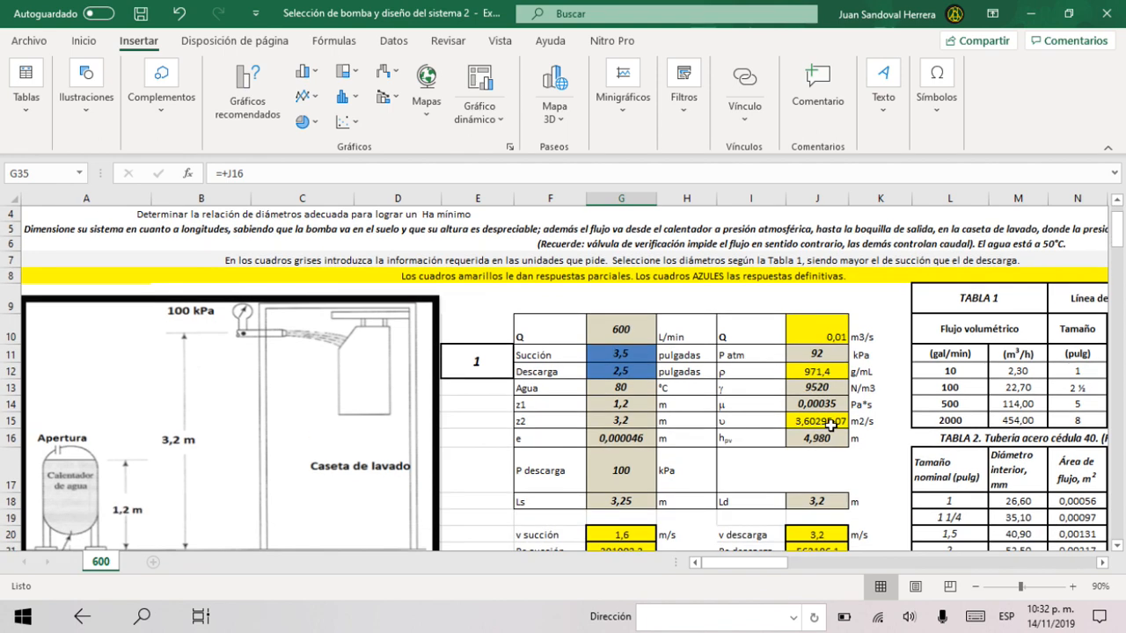
click(830, 438)
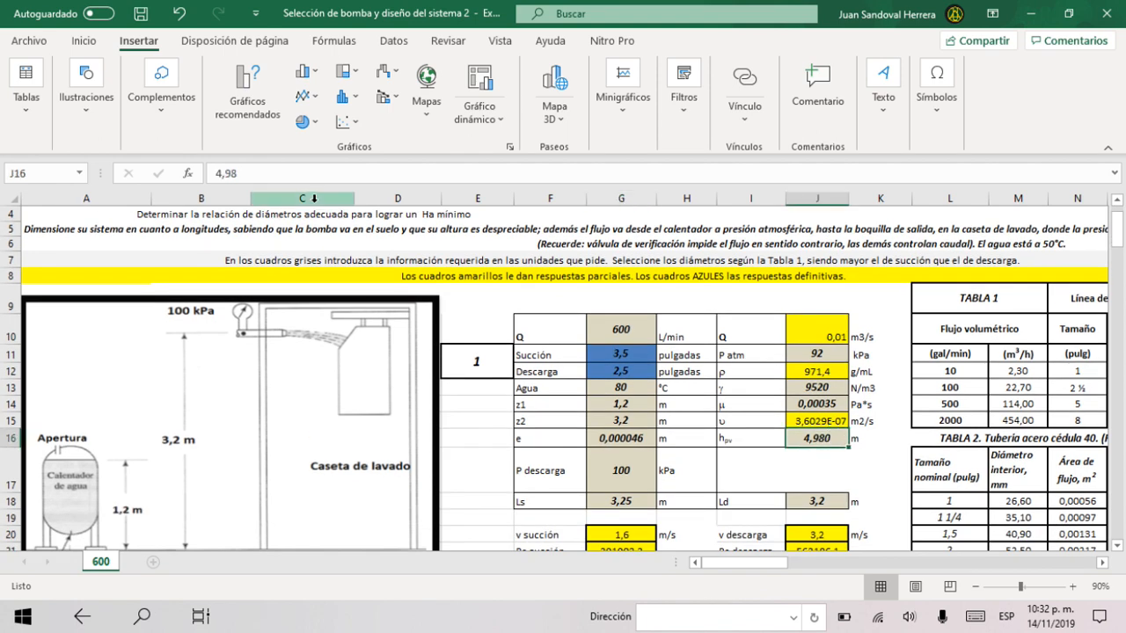
key(Return)
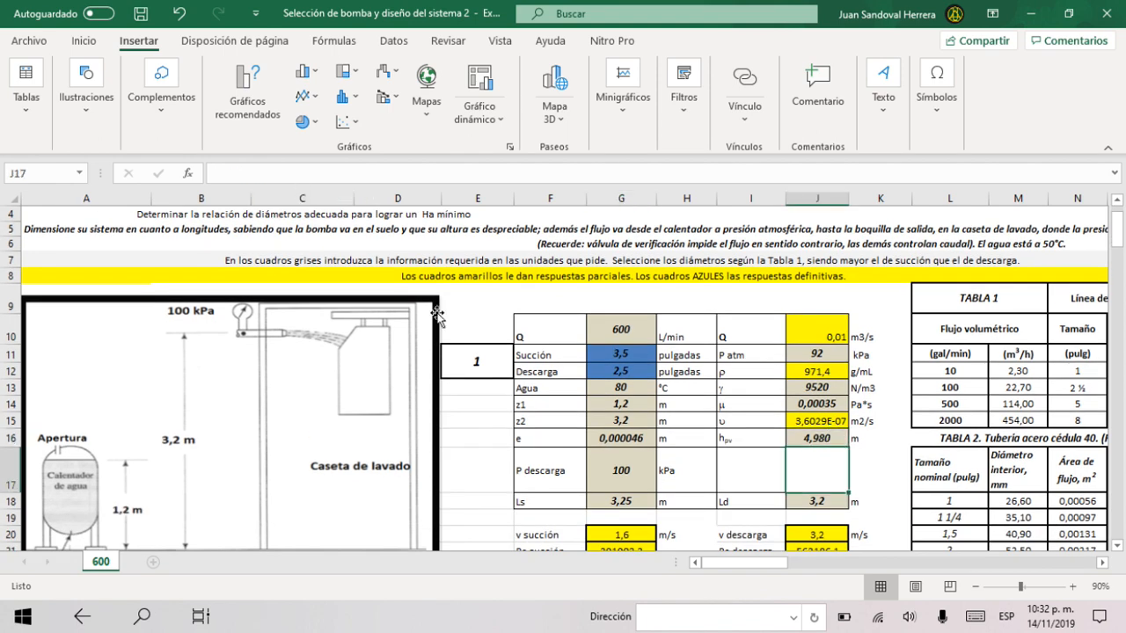
Step: Inspect the NPSHa formula in cell G36, checking how it combines the hsp, hs, hf and hvp cells
scroll(554, 382, down, 5)
scroll(555, 381, down, 1)
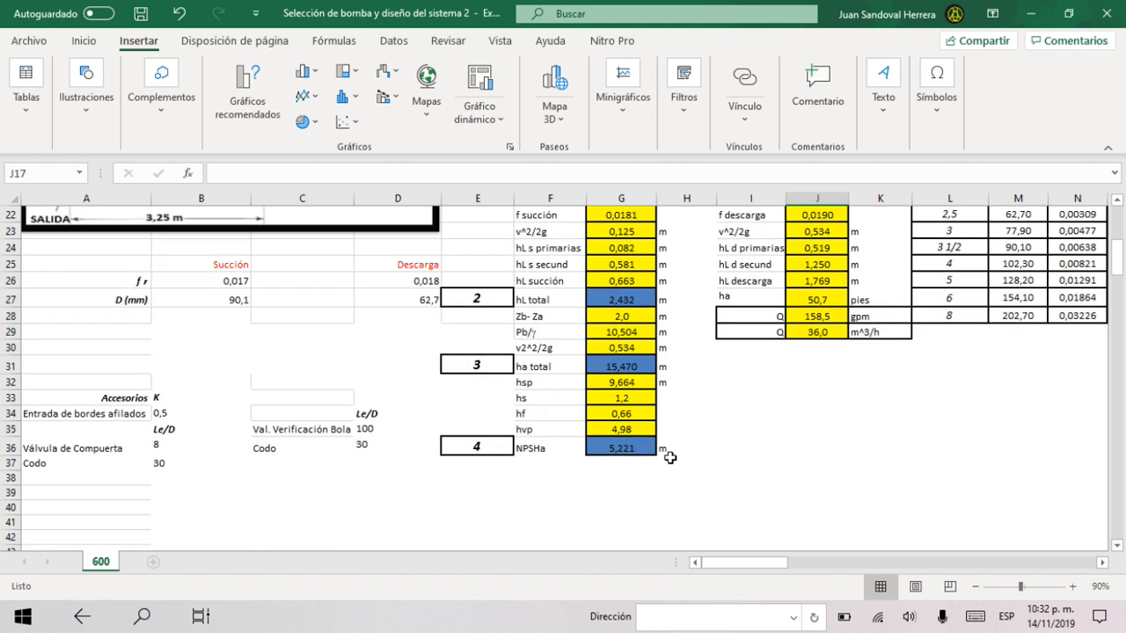
scroll(669, 457, down, 1)
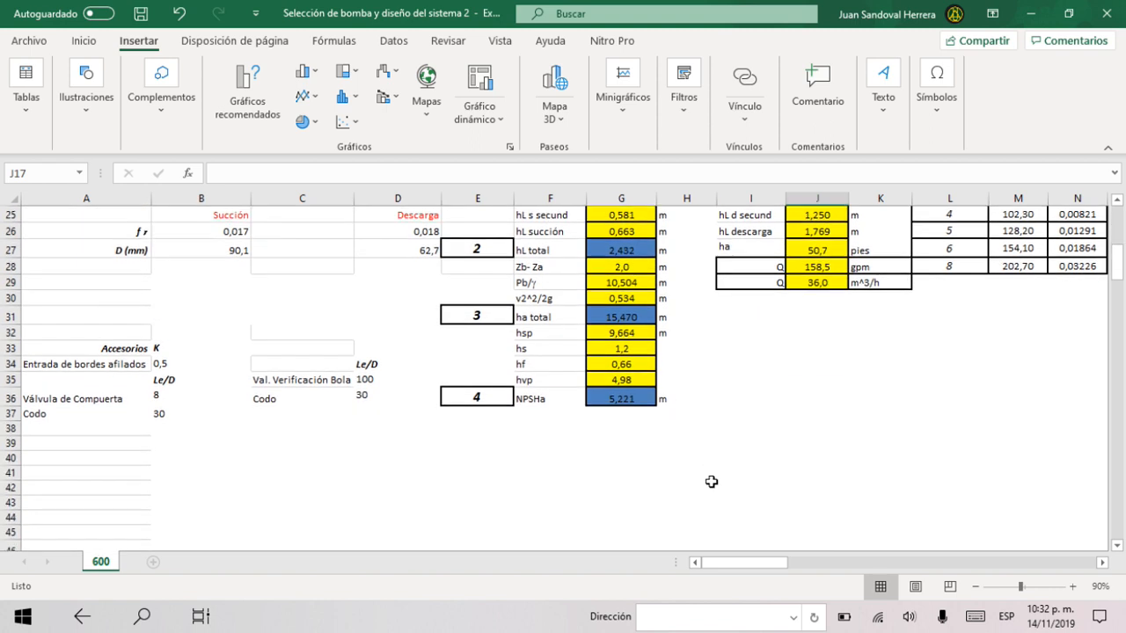
click(607, 397)
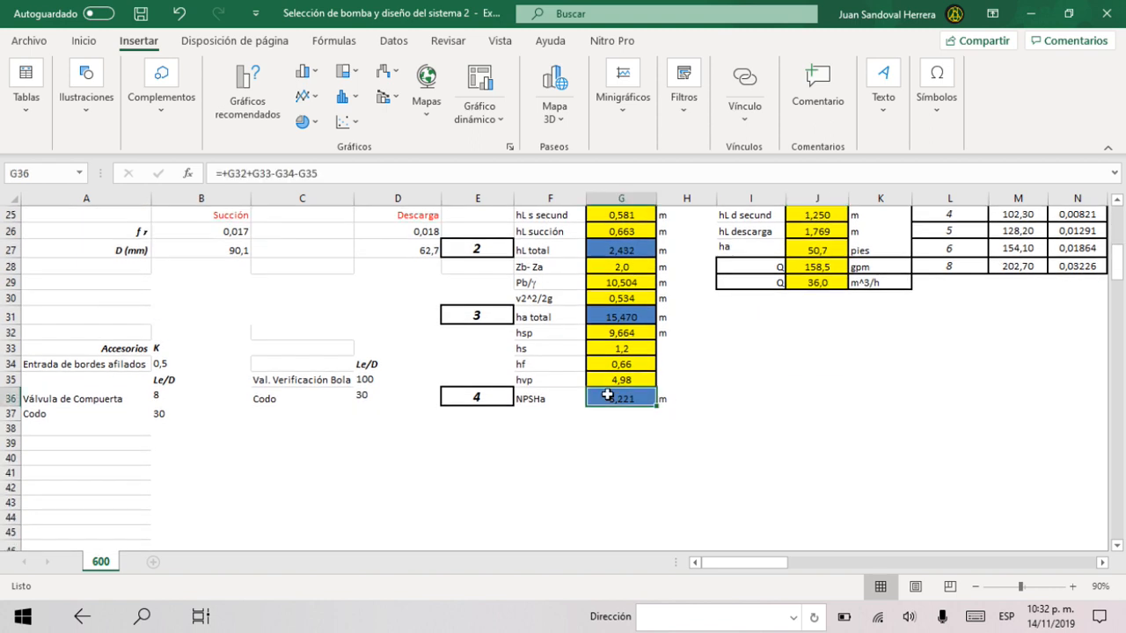
click(333, 180)
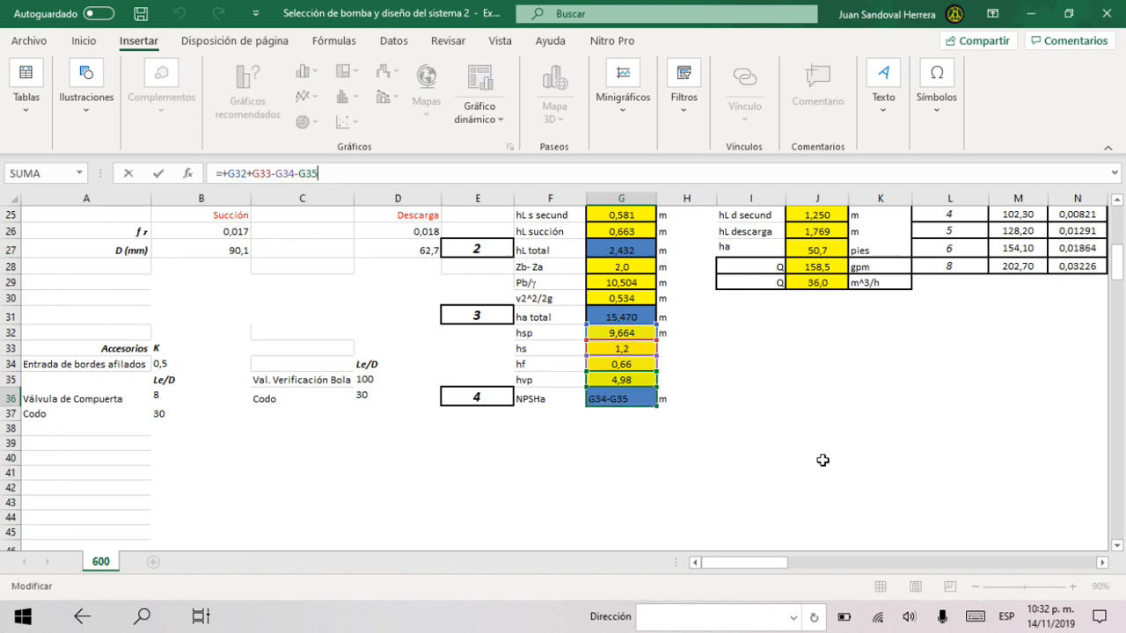
key(Return)
Step: Examine the marked operating point on the 1750 rpm pump performance chart in section 7 against its NPSHr curves
scroll(823, 460, down, 2)
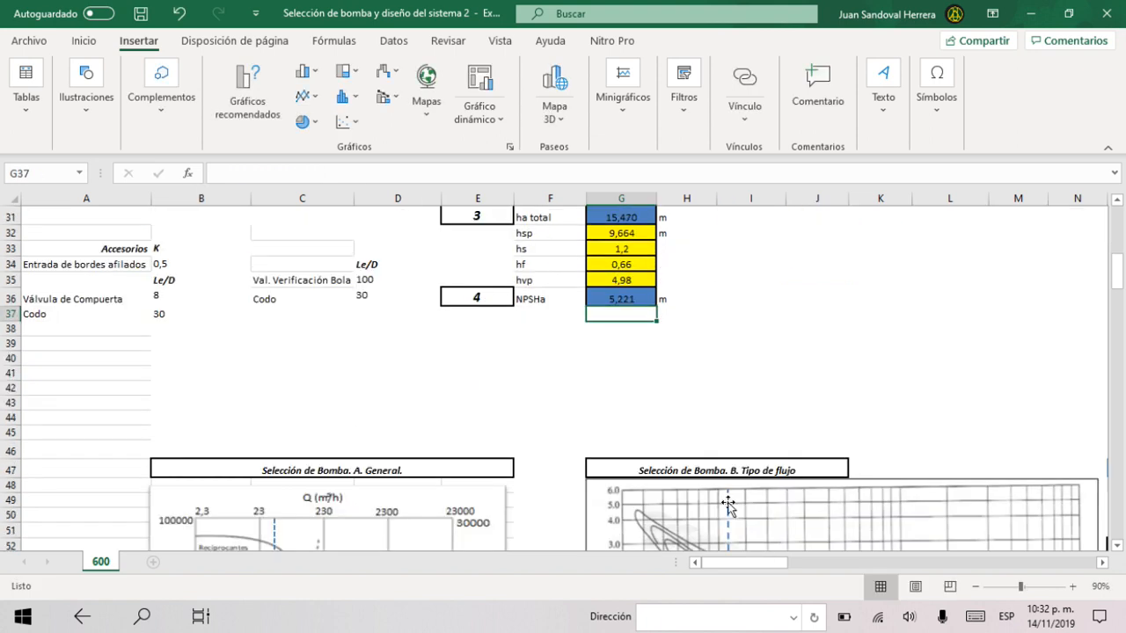
scroll(584, 504, down, 9)
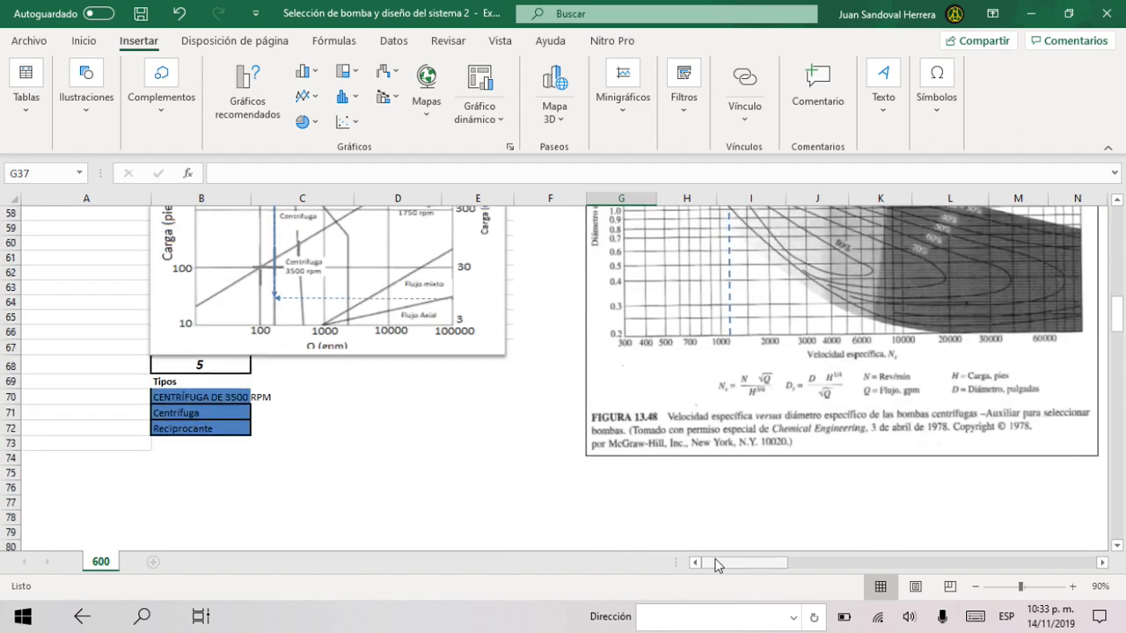
drag(722, 563, 791, 567)
scroll(479, 384, up, 4)
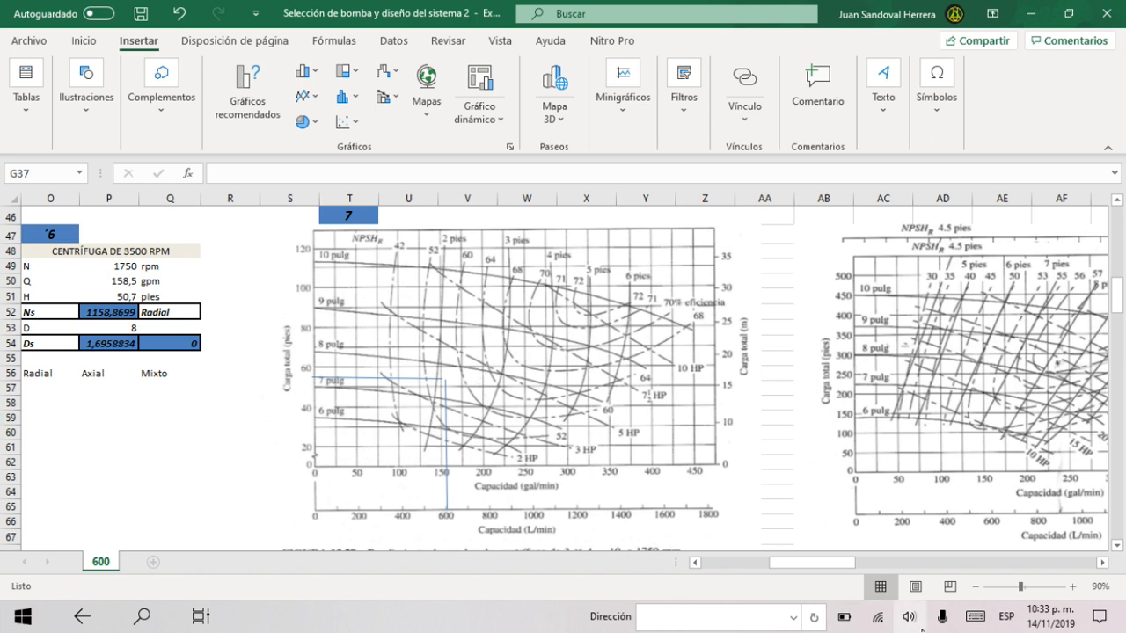
Step: Switch to the Word document "Ejercicio de selección de bombas" to consult the exercise questions
click(200, 616)
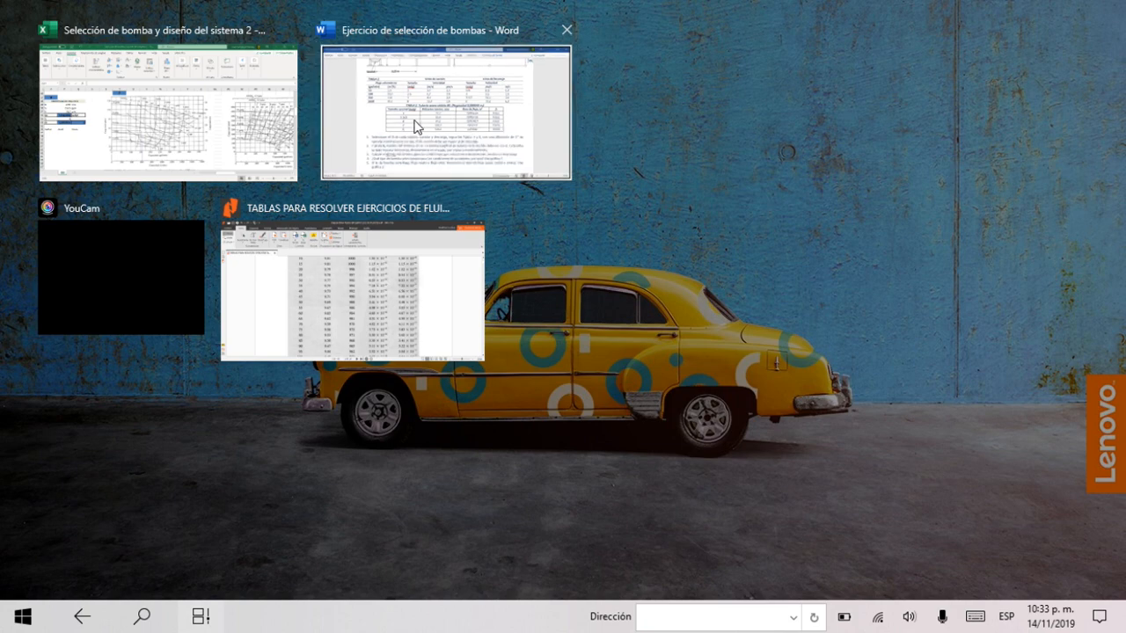
click(414, 134)
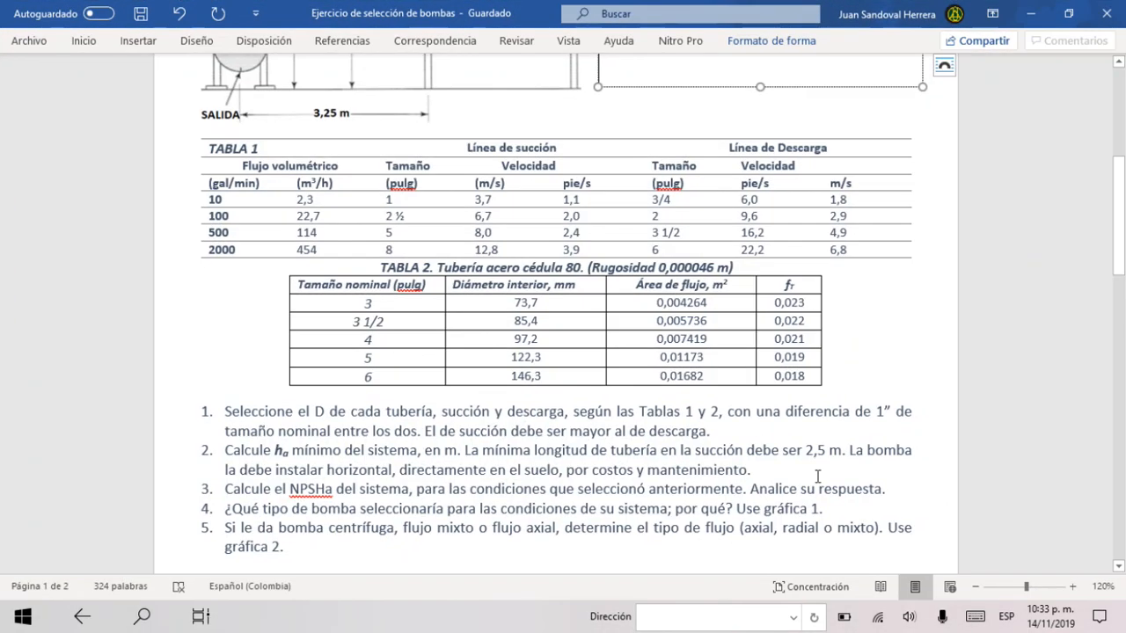